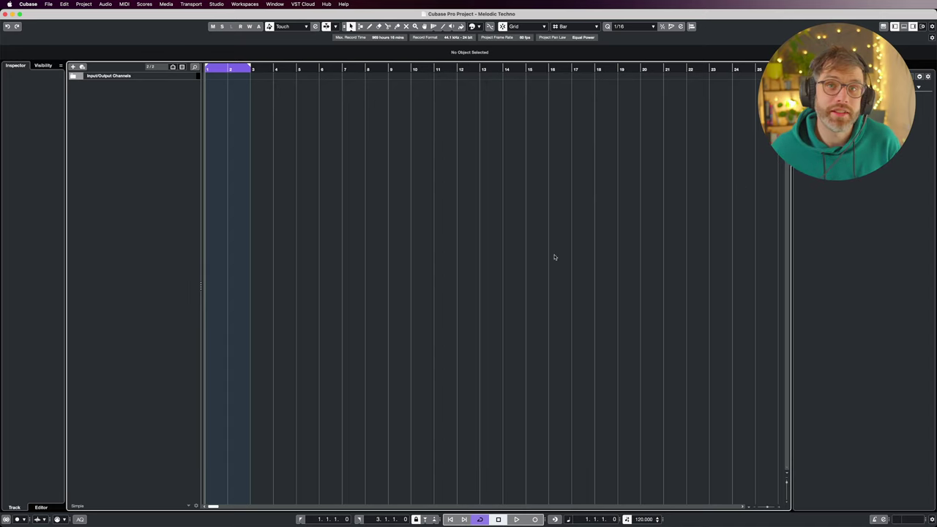
Step: Open the Big Kicks folder inside the Kicks folder of the Deadmau5 XFER sample library
key(g)
key(g)
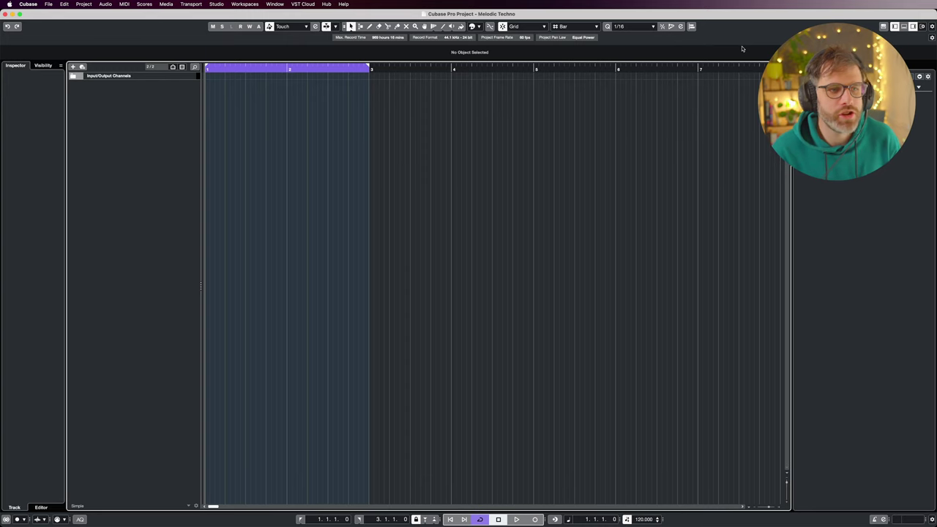
click(839, 65)
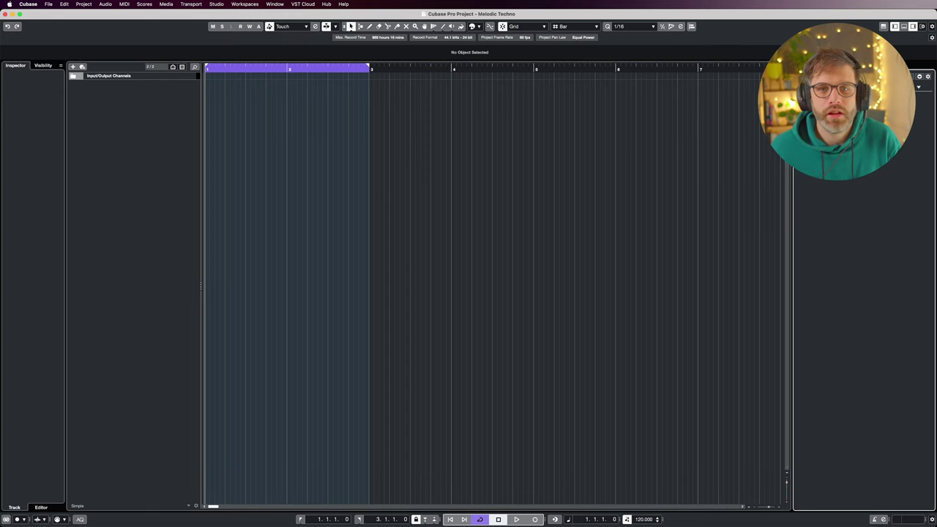
click(892, 212)
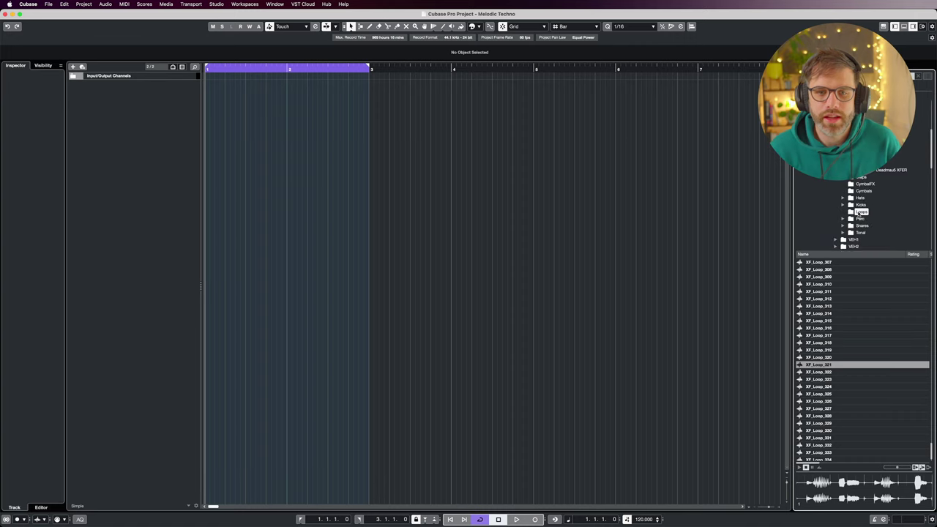
click(858, 205)
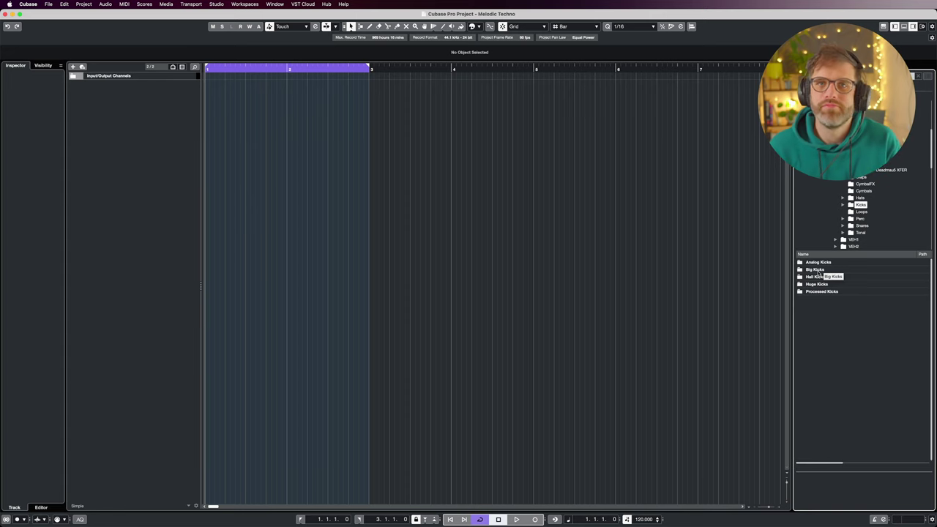
click(819, 270)
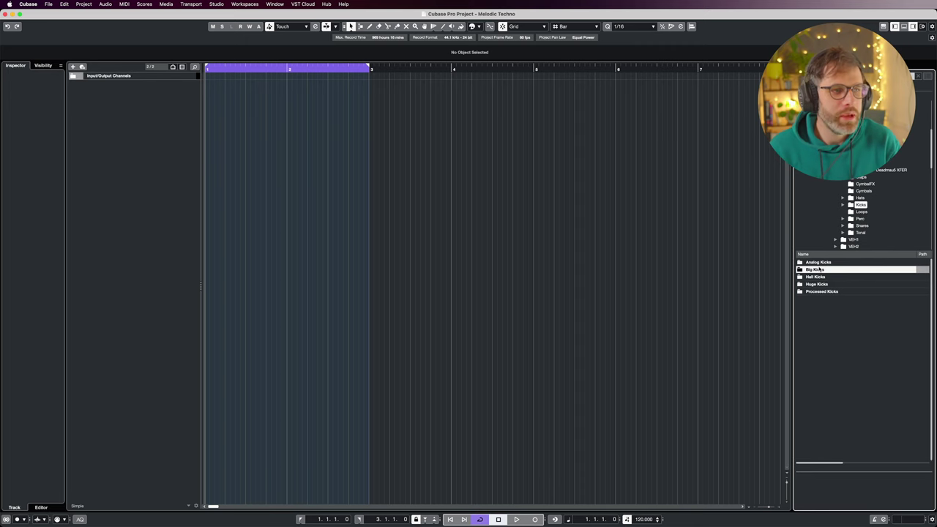
double_click(818, 271)
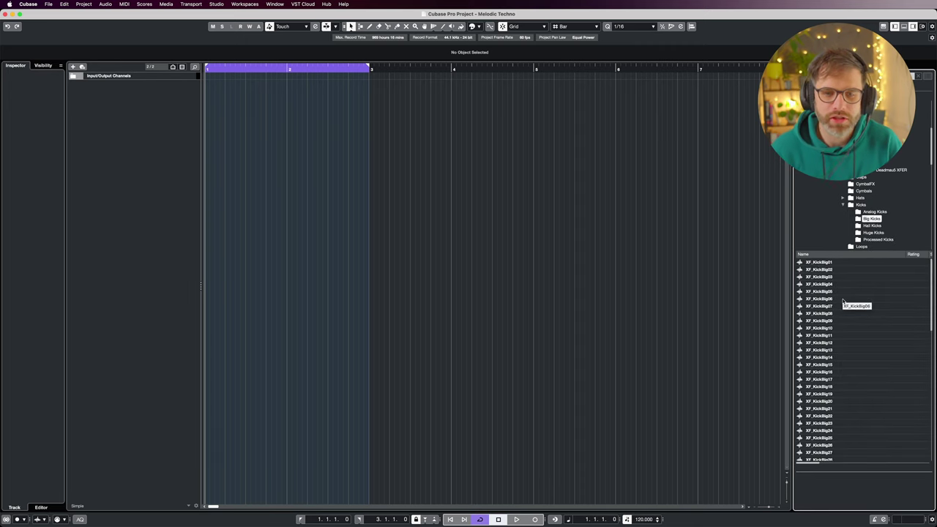
Step: Audition the kick samples in the Big Kicks folder to compare their sound
click(828, 285)
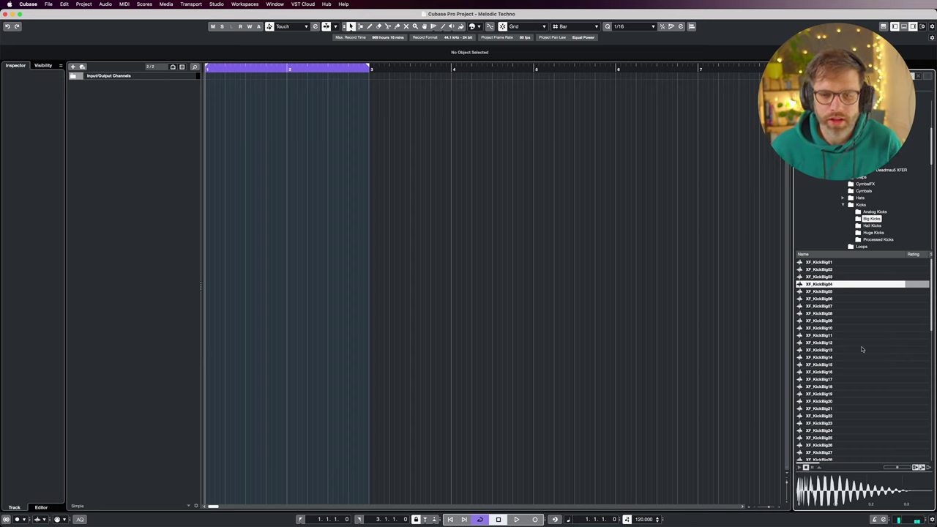
click(826, 269)
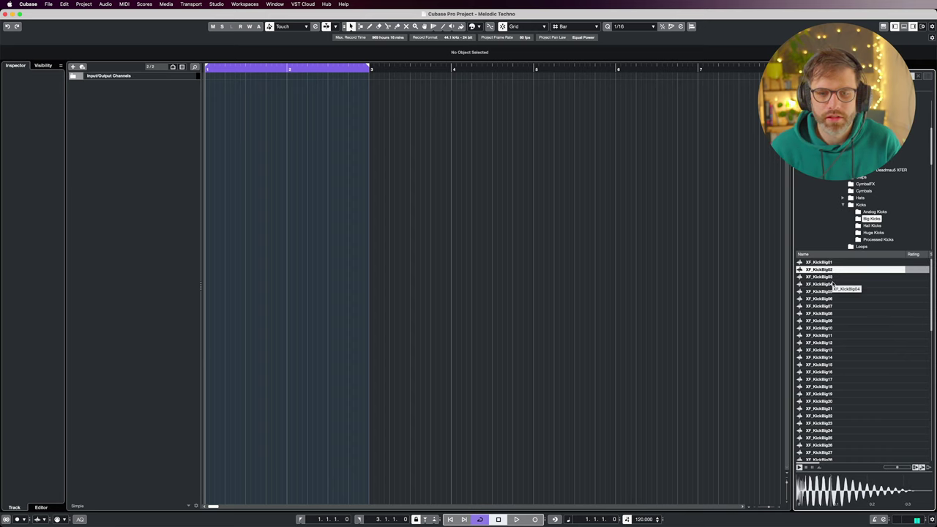
click(833, 285)
key(Down)
key(Down)
key(Down)
key(Down)
key(Down)
key(Down)
key(Down)
key(Down)
key(Down)
key(Down)
key(Down)
key(Down)
key(Down)
key(Down)
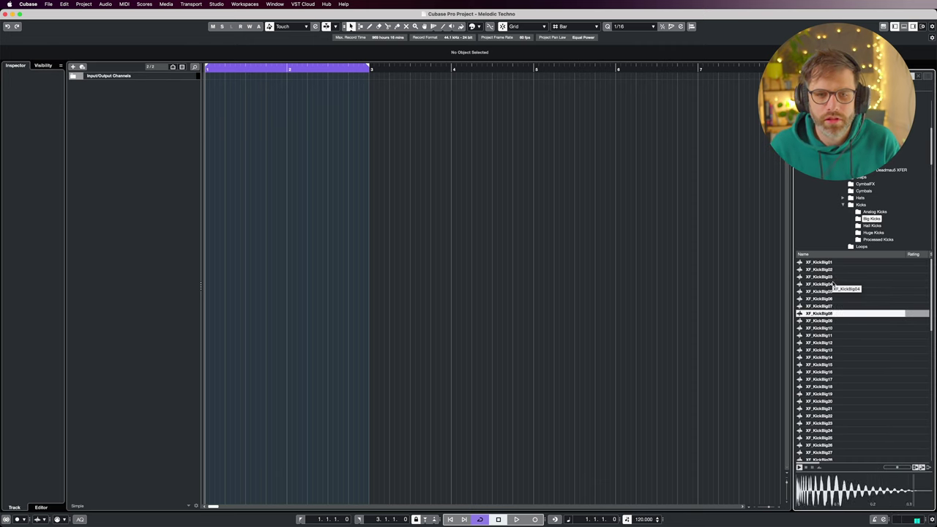
key(Down)
key(Down)
key(Down)
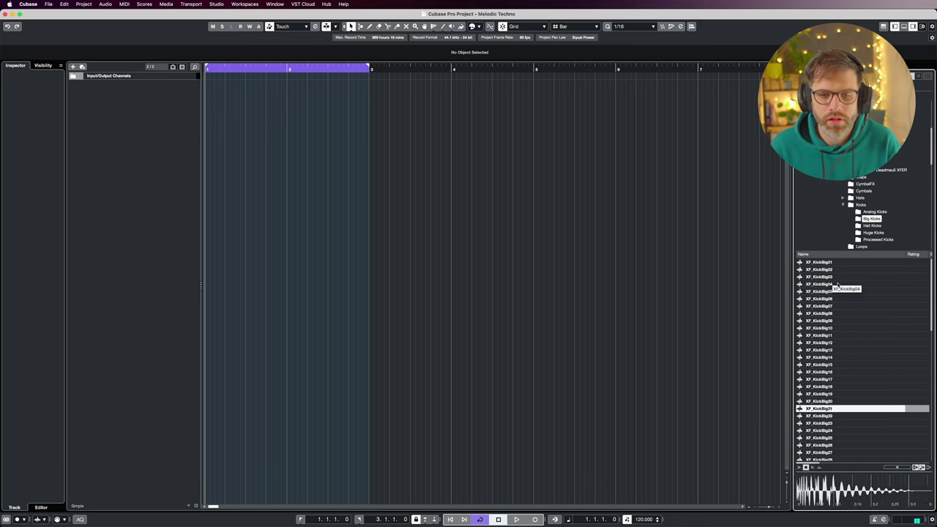
key(Up)
key(Up)
key(Up)
key(Up)
key(Up)
key(Up)
key(Up)
key(Up)
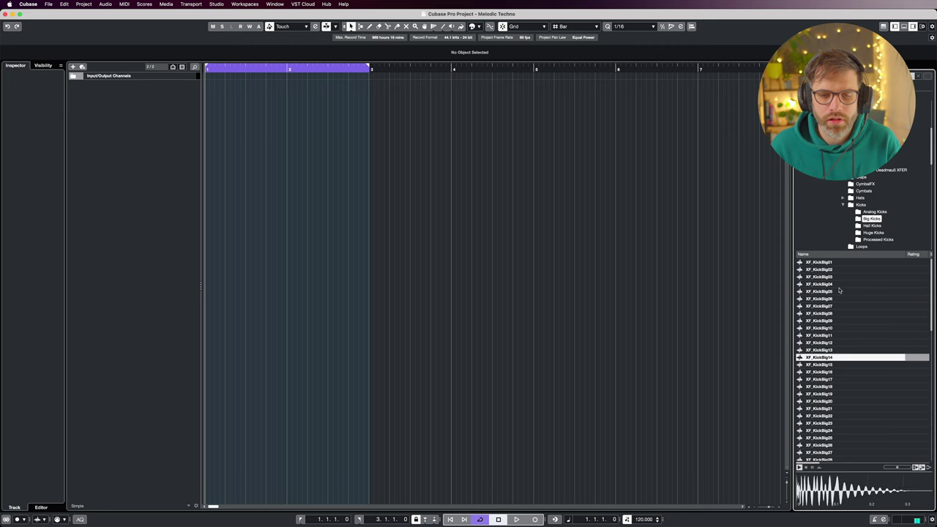
Step: Create a sampler track from the XF_KickBig13 sample and open a new MIDI part covering bars 1 and 2
right_click(834, 352)
click(842, 356)
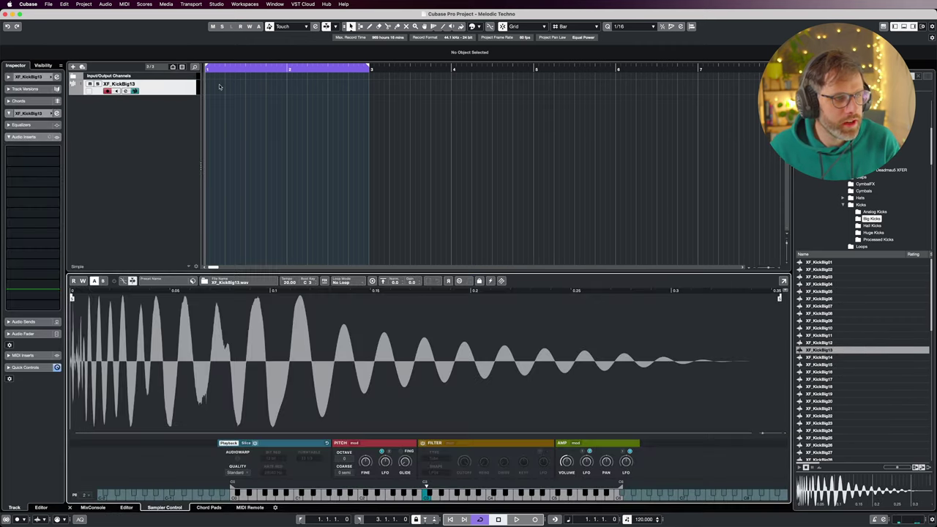
double_click(221, 87)
double_click(221, 87)
Step: Draw a line of C3 notes across both bars of the kick part with the quantize grid at 1/4
click(370, 26)
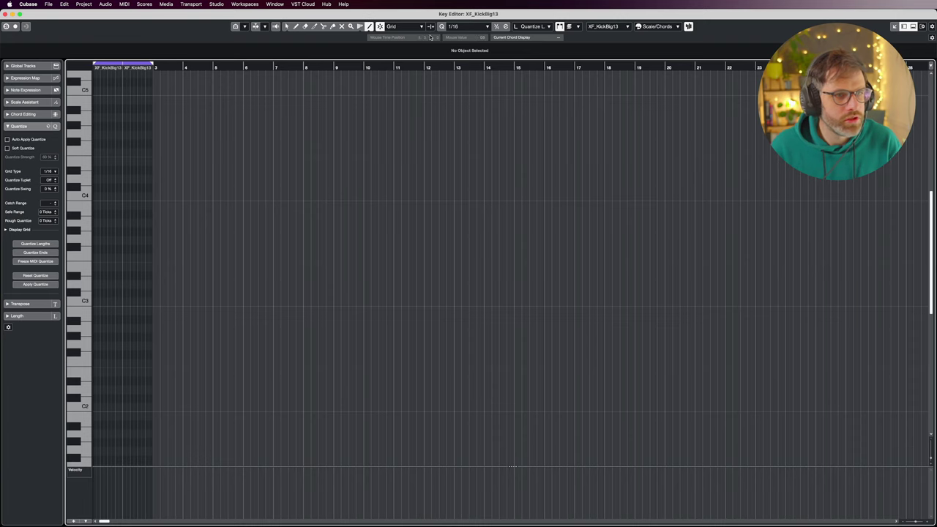
click(474, 26)
click(466, 11)
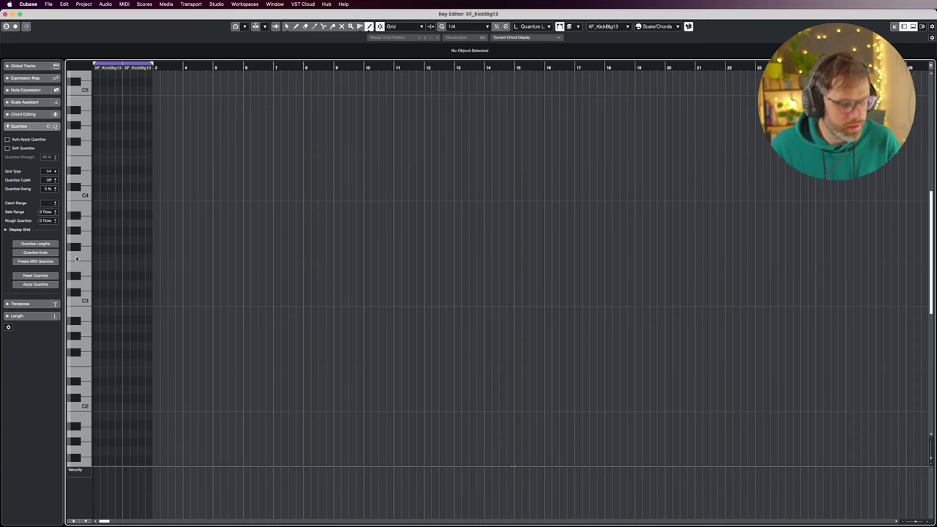
key(h)
key(h)
key(h)
key(h)
key(h)
key(h)
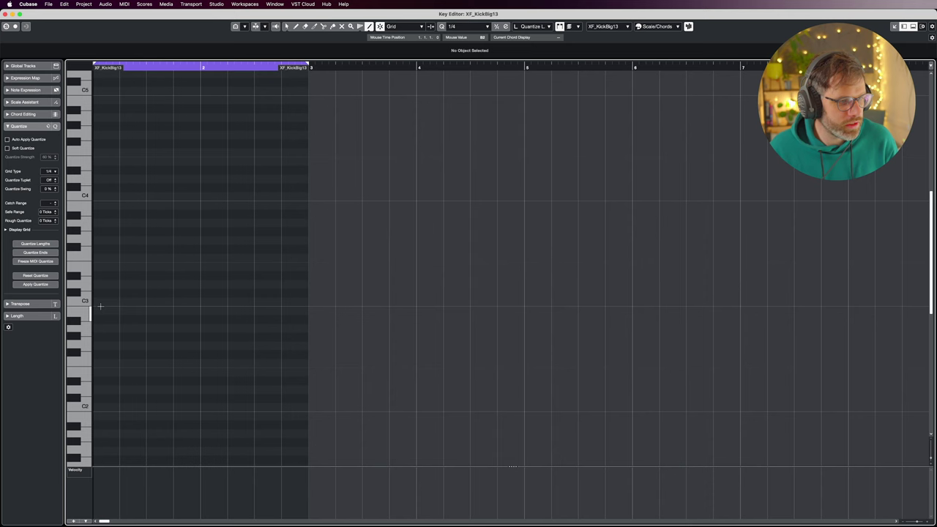
mouse_move(99, 305)
mouse_down()
mouse_move(320, 305)
mouse_move(298, 303)
mouse_up()
key(Return)
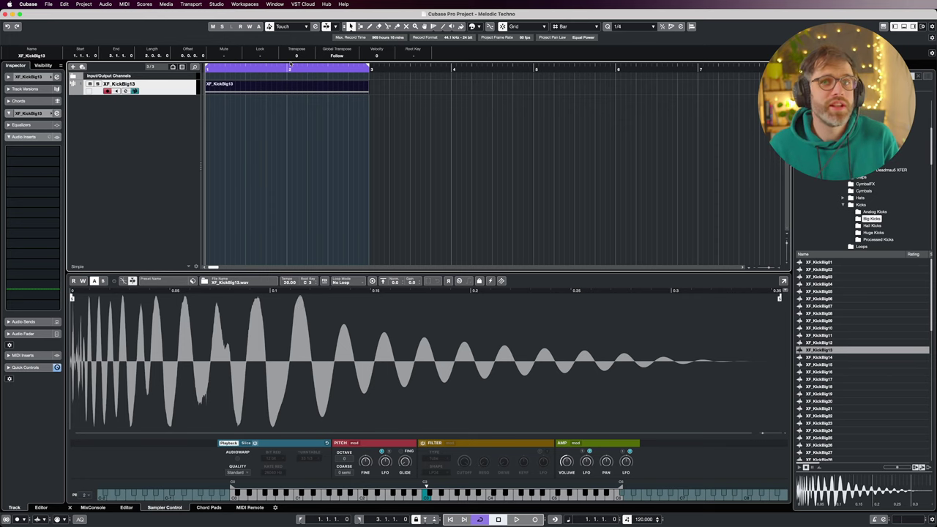
click(368, 167)
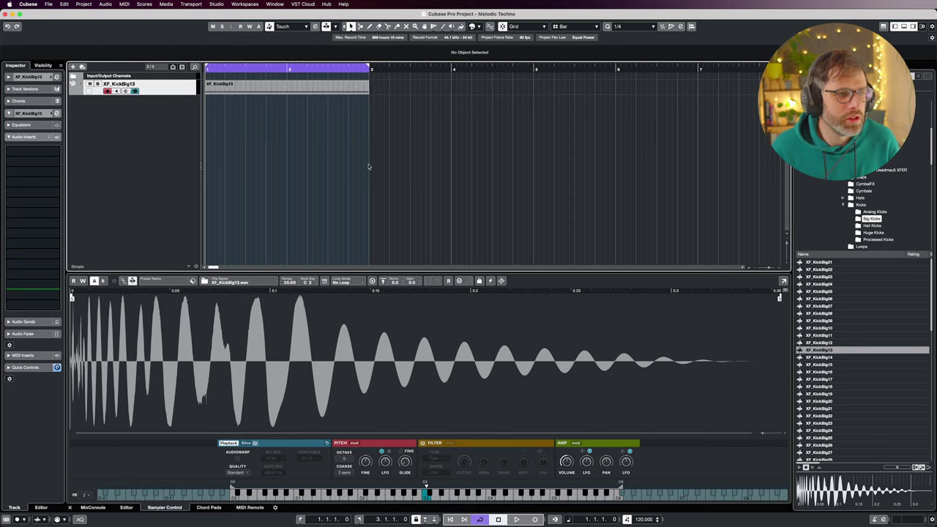
Step: Rename the XF_KickBig13 track to Kick and colour it red
double_click(136, 84)
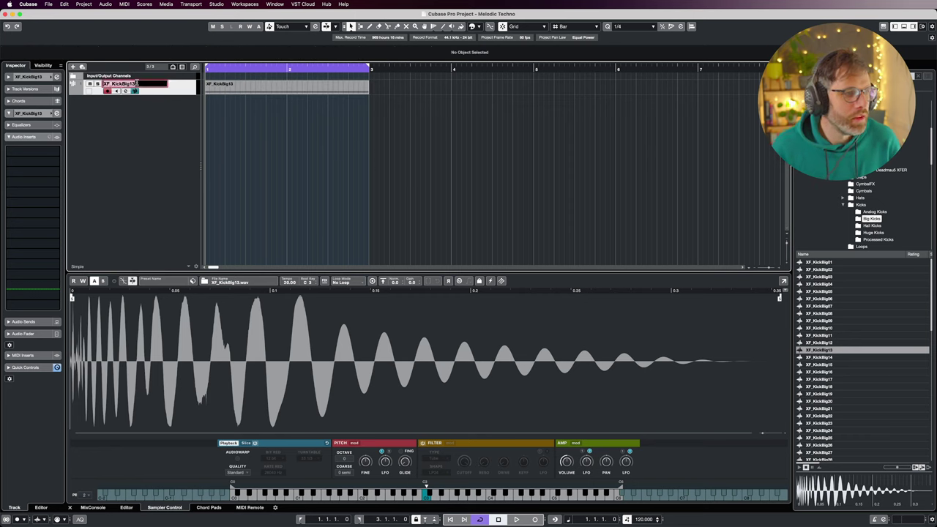
text(Kick)
key(Return)
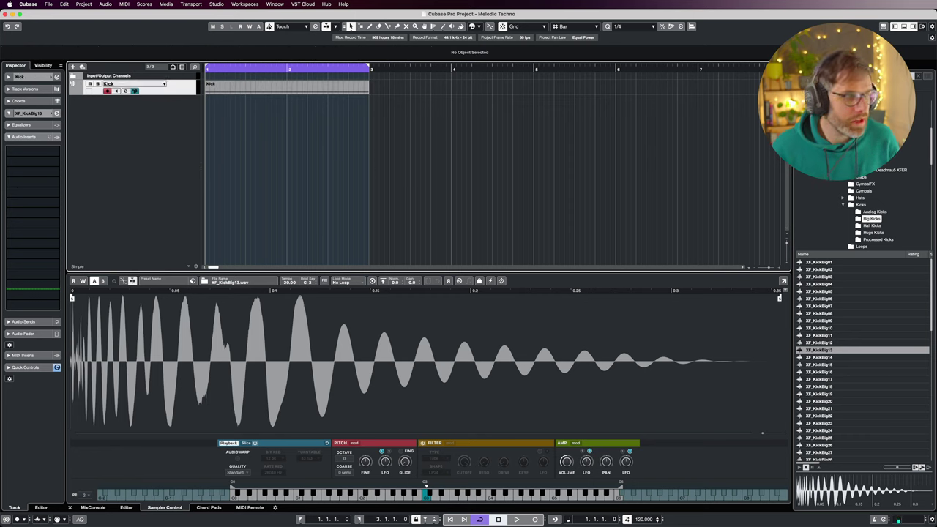
click(71, 92)
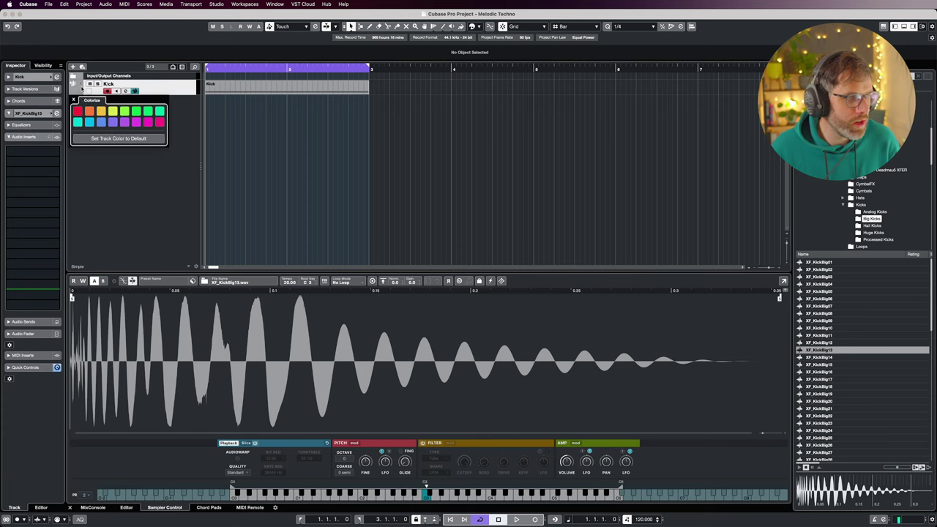
click(80, 88)
click(81, 87)
click(80, 109)
Step: Play the kick pattern briefly, set the project tempo to 123 BPM and return to the project start
key(space)
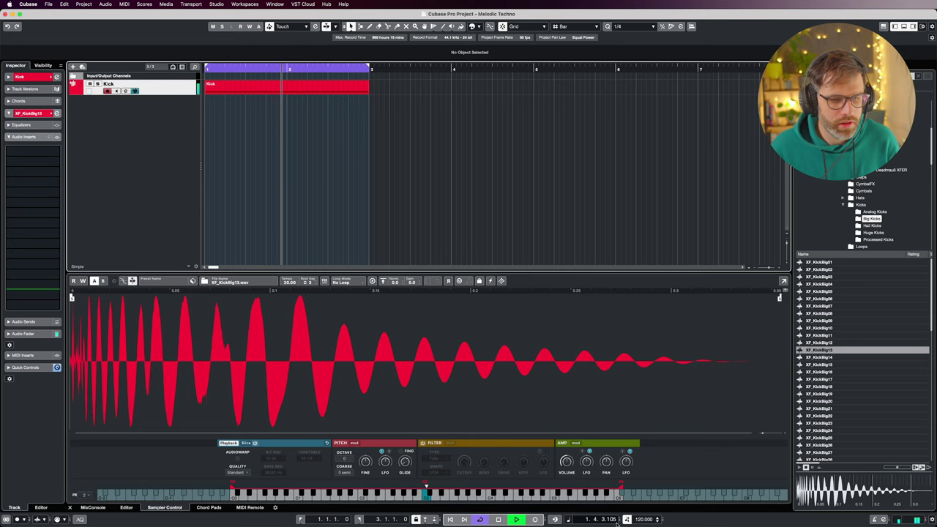
key(space)
double_click(644, 519)
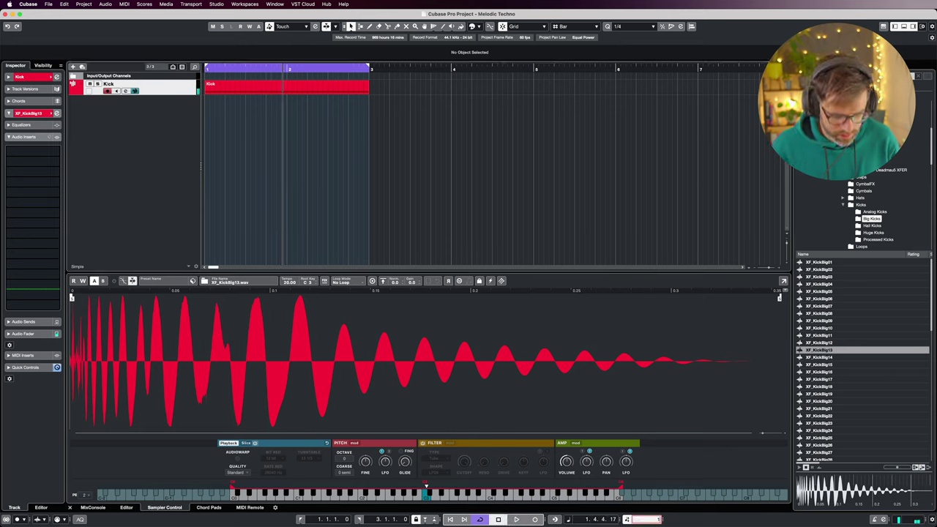
text(123)
key(Return)
key(period)
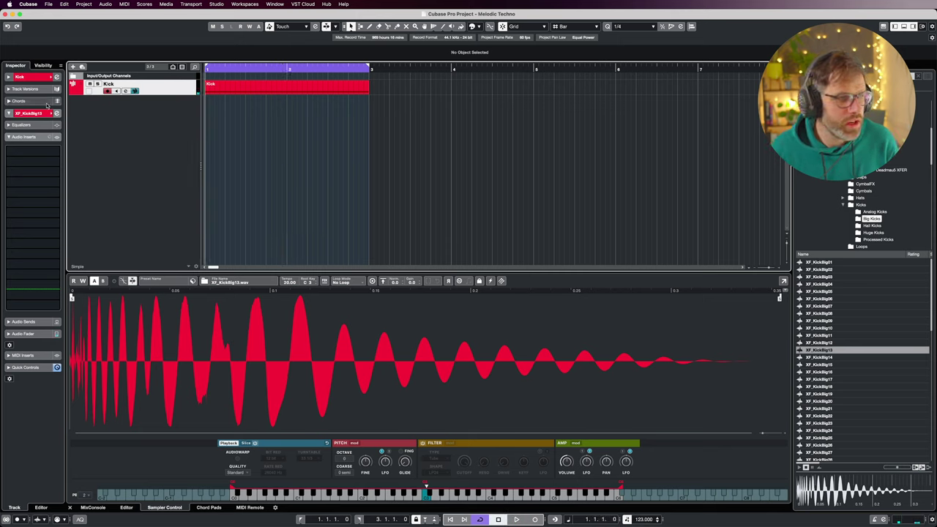
Step: Load LFOTool into the first audio insert slot of the Kick track
click(34, 152)
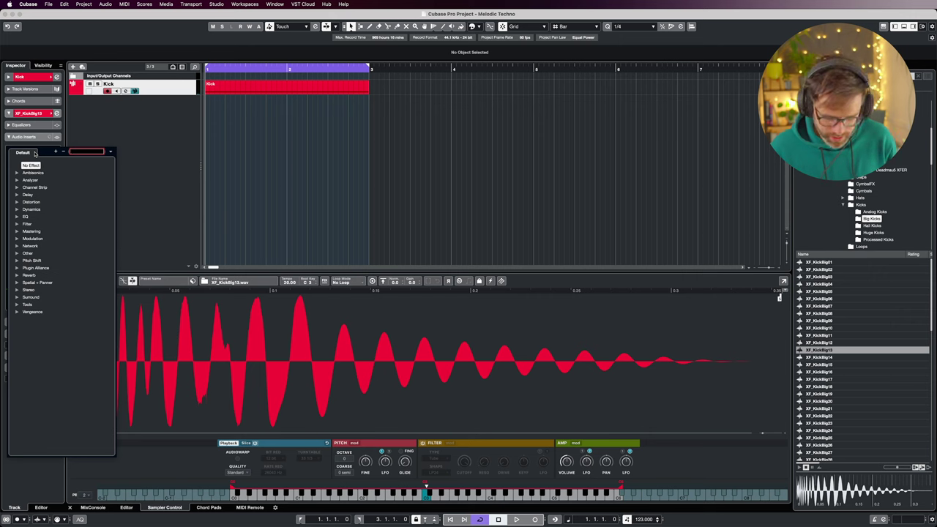
text(lfo)
key(Return)
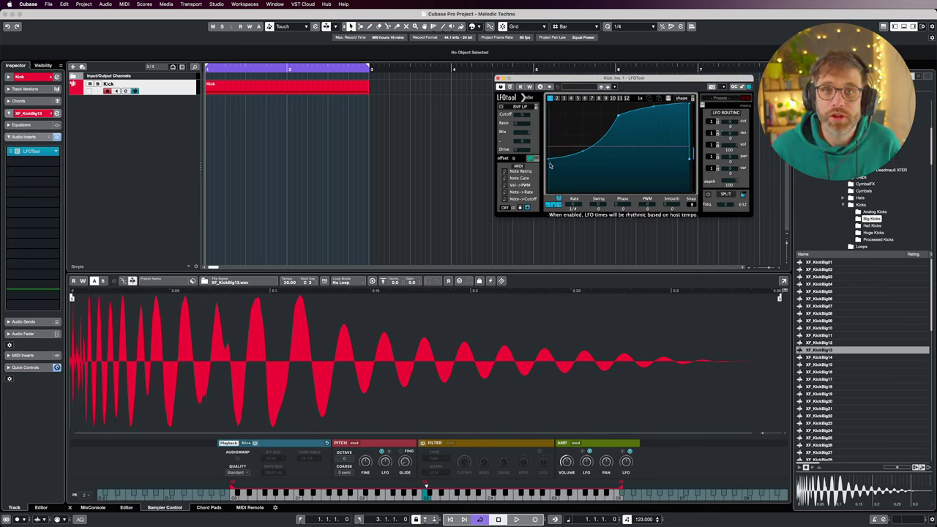
Step: Reshape the LFOTool curve to start at full level, hold until mid-cycle and fall steeply to zero
drag(548, 159, 548, 101)
drag(690, 106, 683, 201)
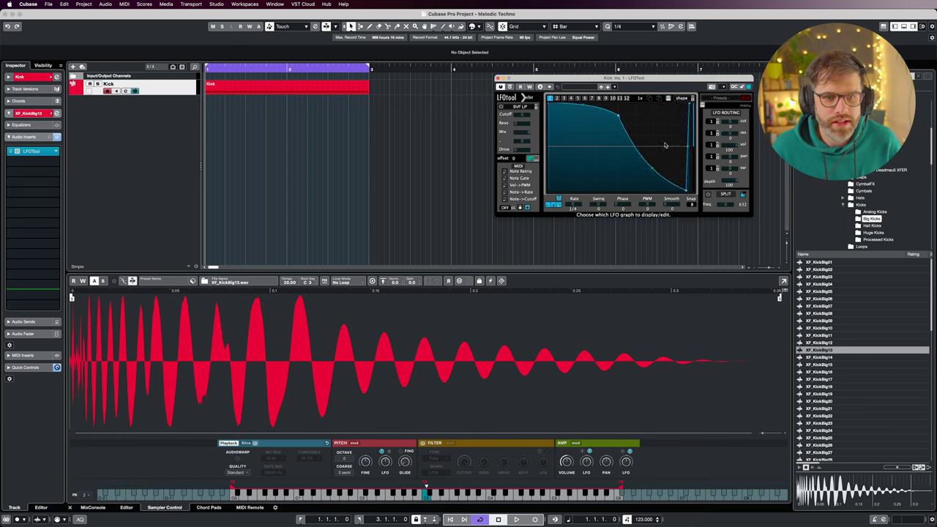
drag(619, 115, 609, 110)
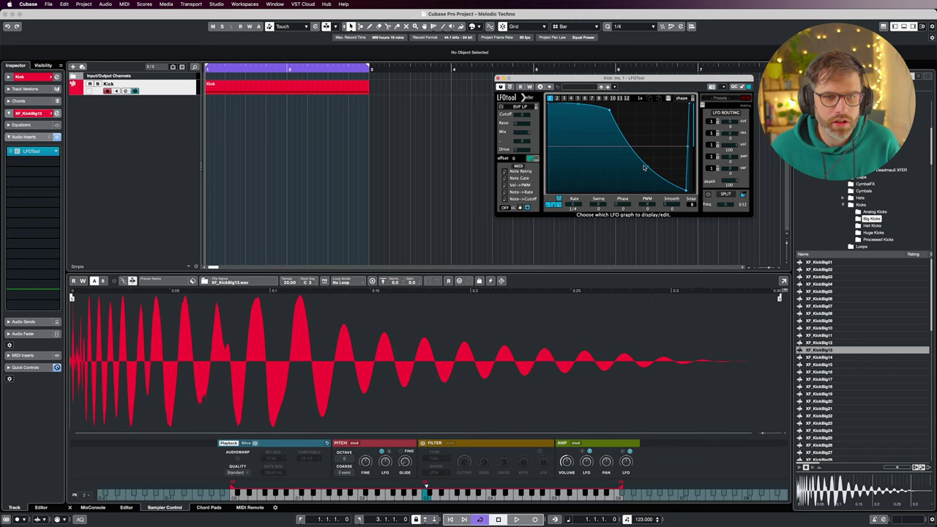
drag(642, 154, 644, 193)
Step: While the kick plays, add a curve point in LFOTool and lower the middle points to shape a dip, small peak and shorter tail
key(space)
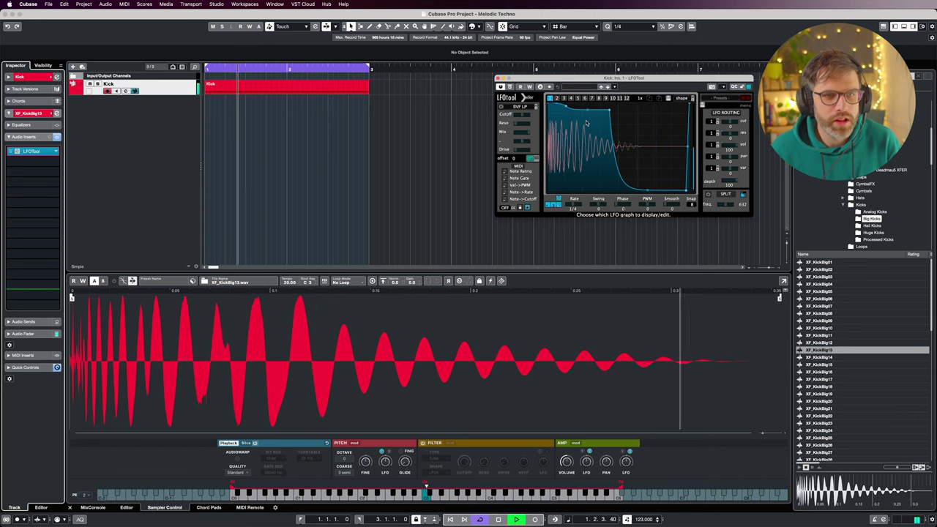
double_click(584, 106)
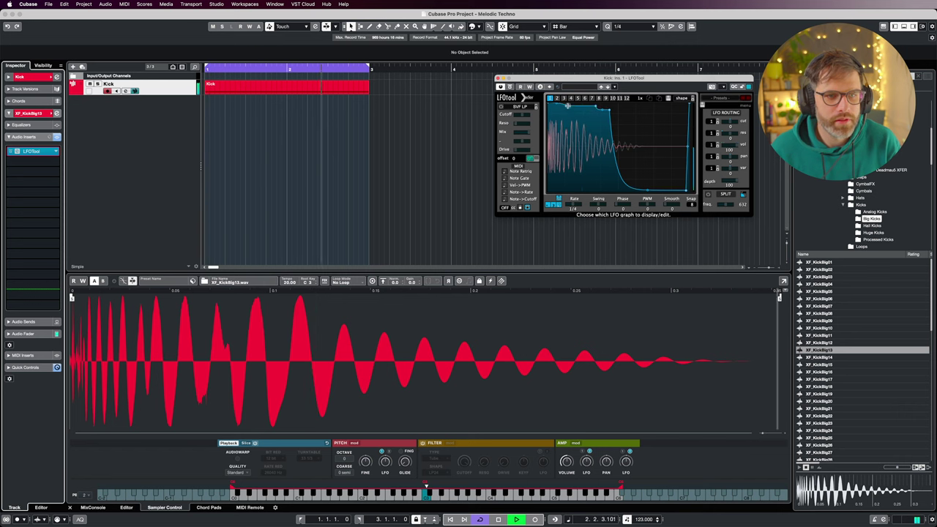
drag(567, 106, 572, 143)
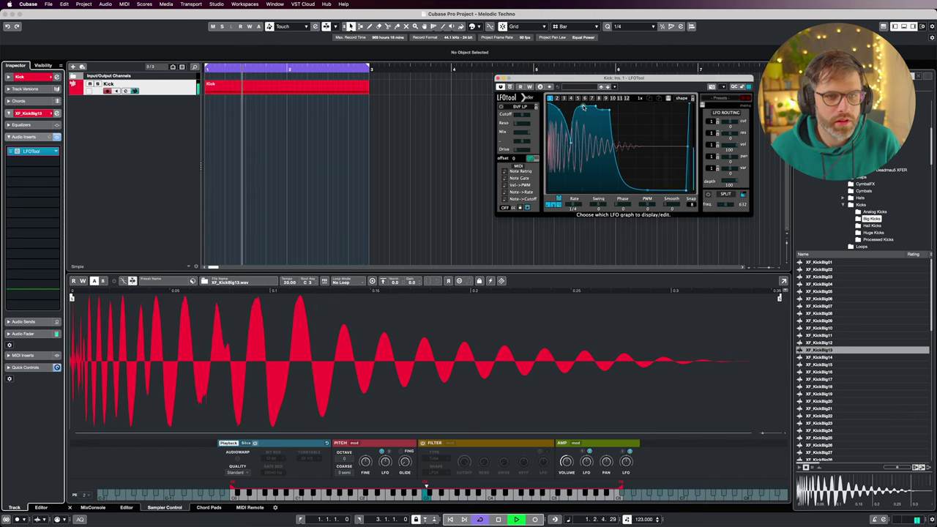
drag(584, 106, 592, 147)
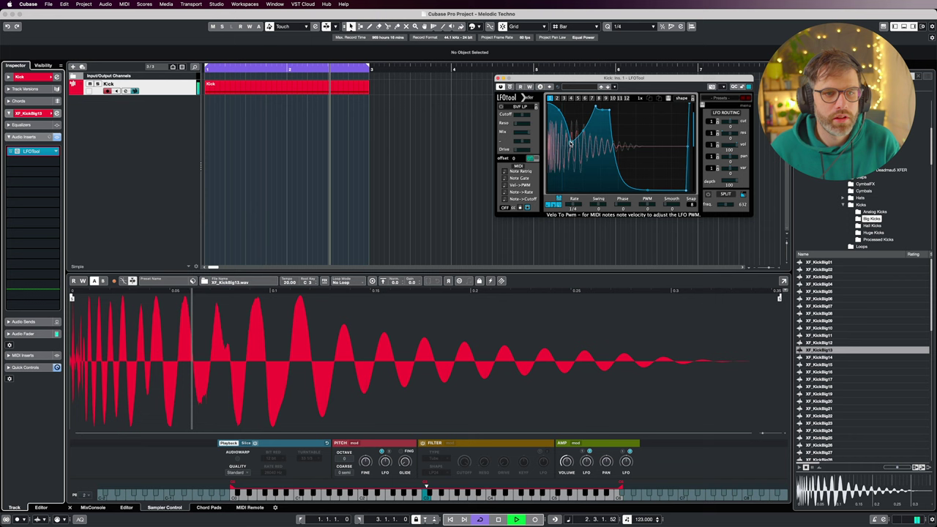
mouse_move(584, 137)
mouse_down()
mouse_move(578, 108)
mouse_move(582, 138)
mouse_up()
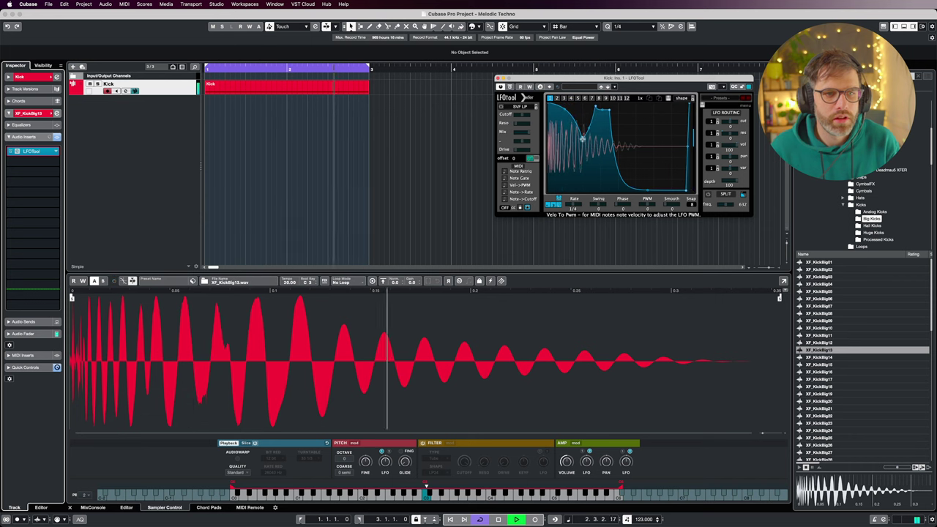
drag(610, 110, 614, 138)
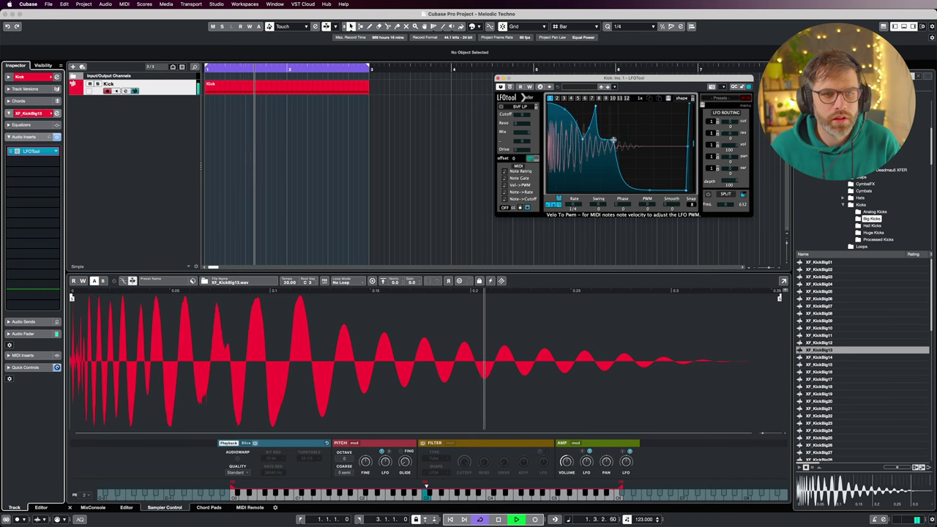
drag(596, 107, 592, 129)
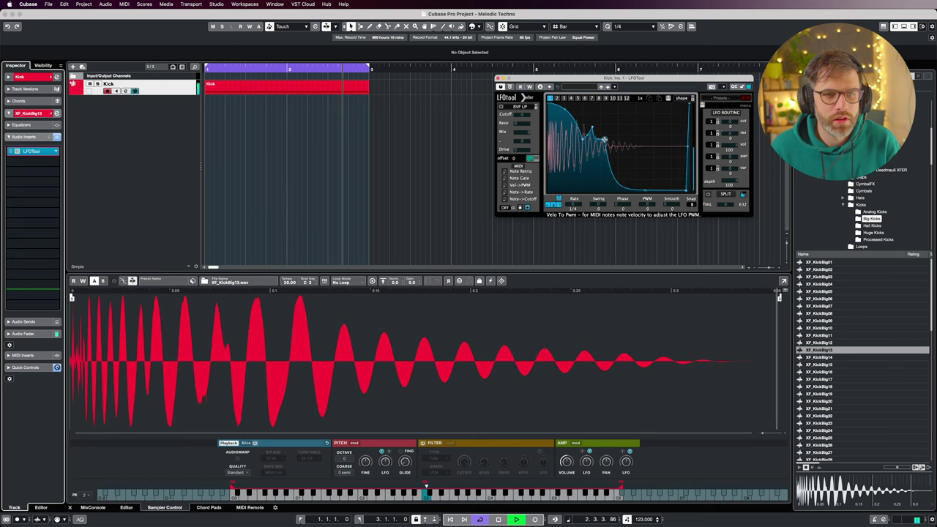
key(space)
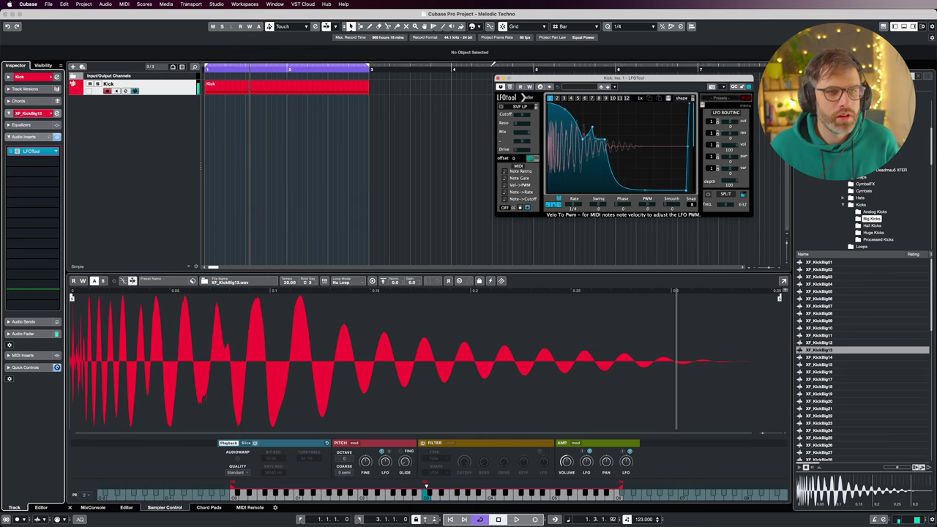
Step: Close the LFOTool window and load Pro-Q 3 into the Kick track's second audio insert slot, moving its window clear of the webcam area
click(499, 79)
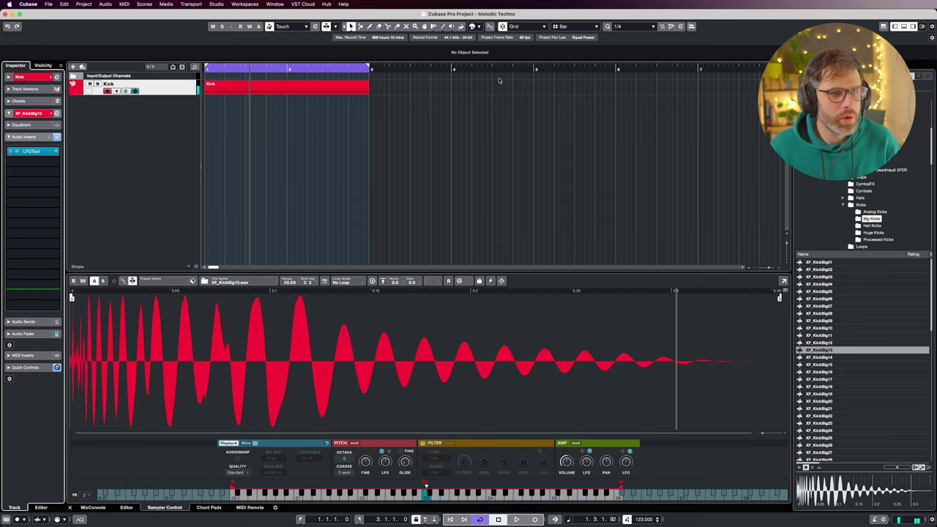
click(24, 162)
text(pro)
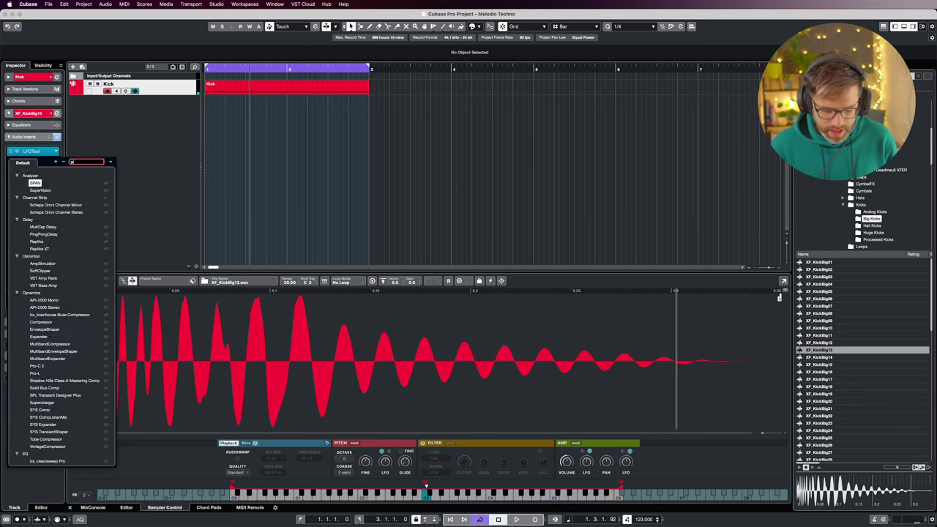
key(Down)
key(Down)
key(Down)
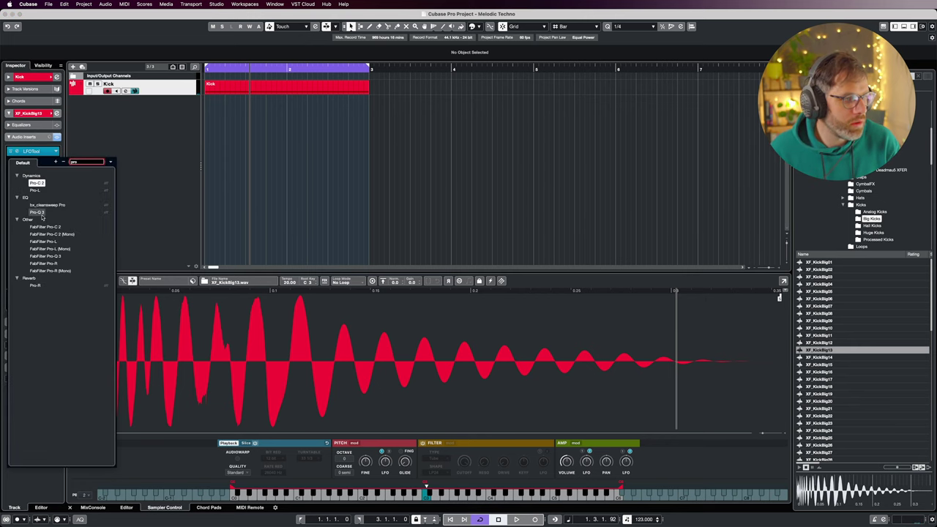
key(Return)
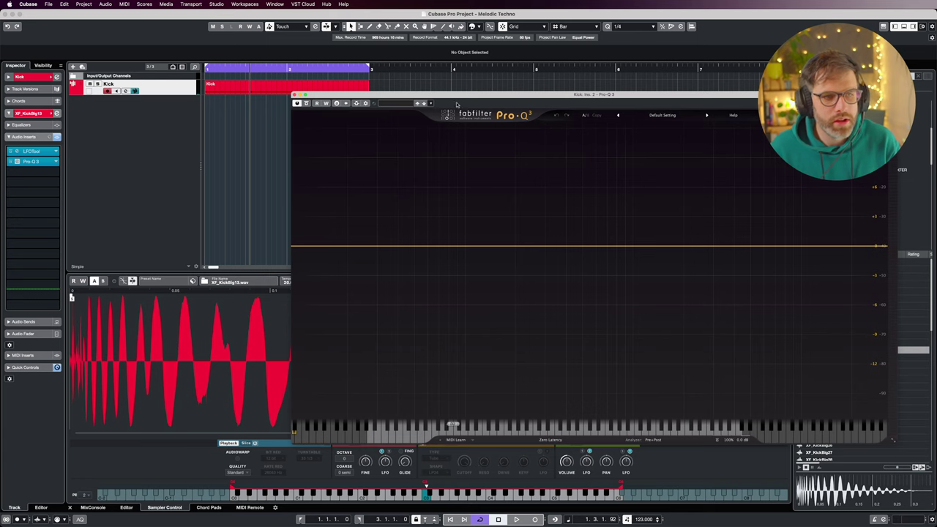
drag(459, 103, 403, 60)
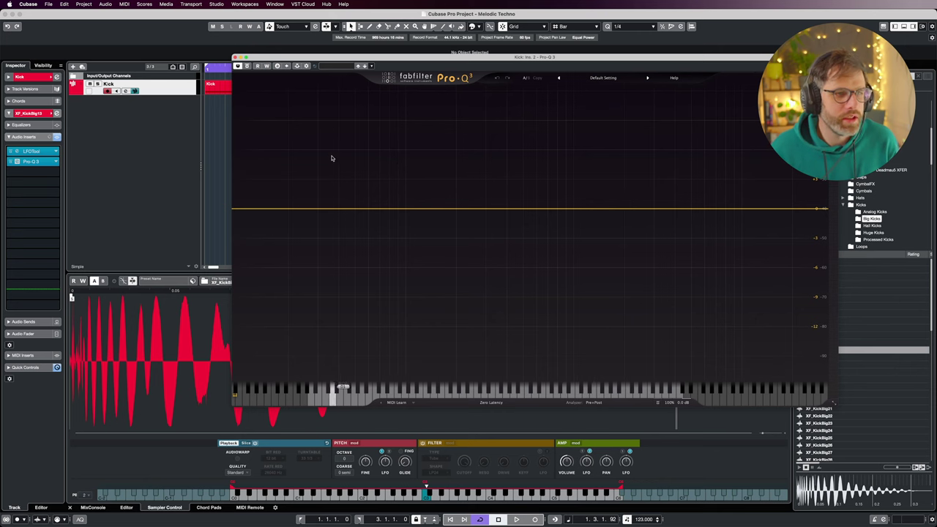
Step: While the kick plays, add a low cut at about 21 Hz and a gentle bell boost of about 0.9 dB near 46 Hz in Pro-Q 3
key(space)
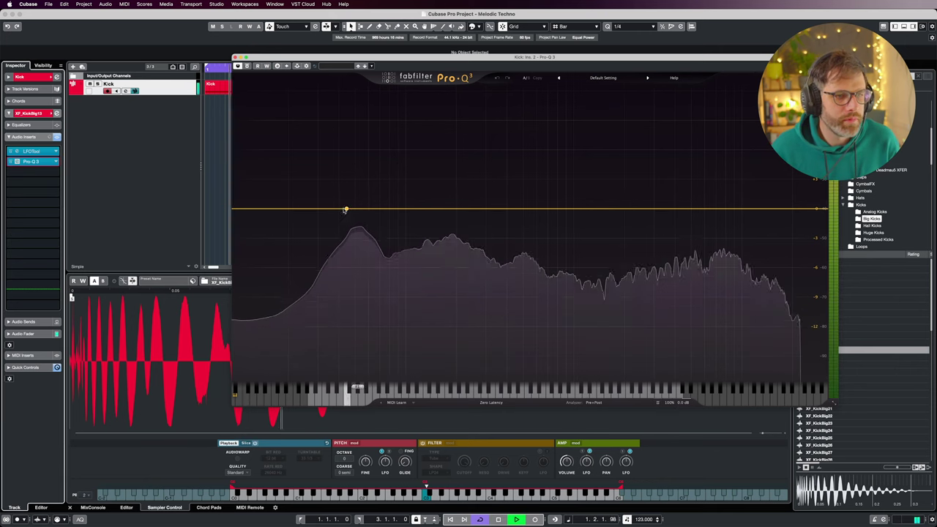
drag(237, 210, 289, 209)
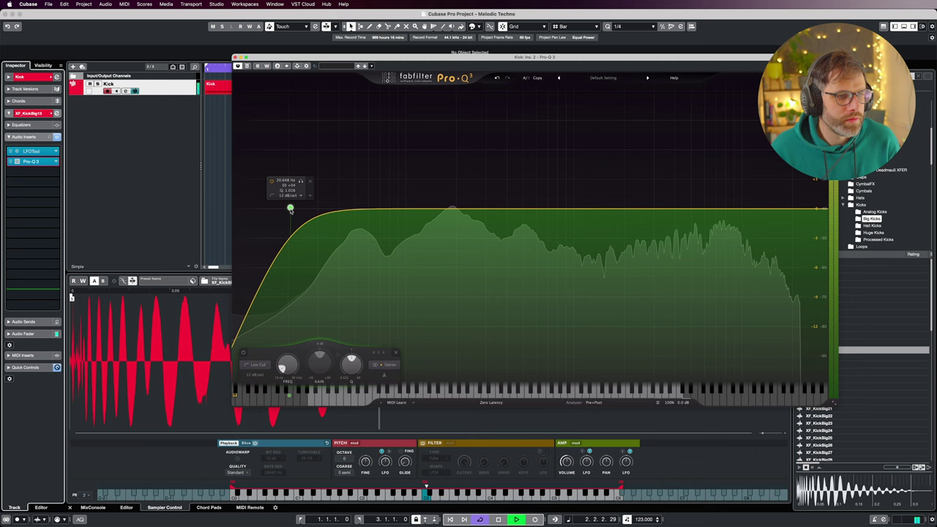
drag(360, 208, 351, 199)
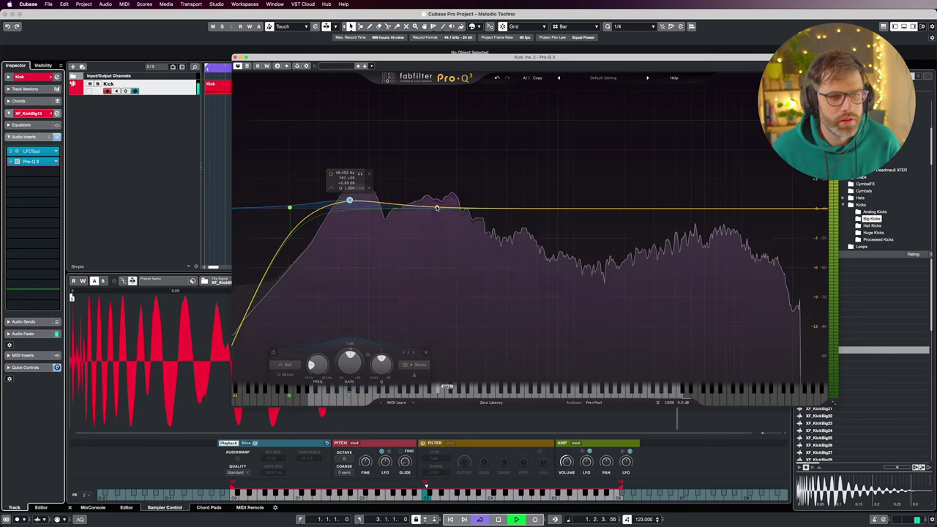
Step: Add a narrow bell cut of about -3.4 dB near 197 Hz, then stop playback and close the Pro-Q 3 window
drag(435, 209, 457, 256)
scroll(437, 227, up, 3)
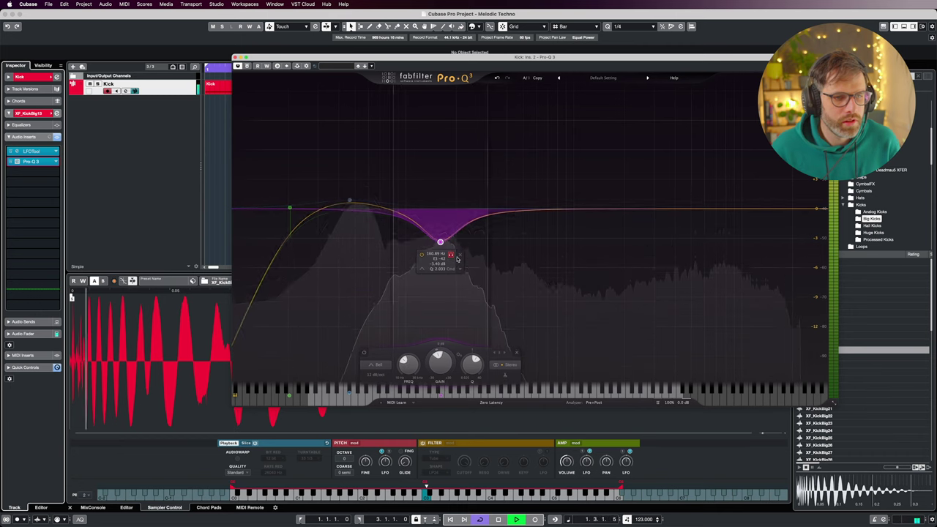
scroll(440, 242, up, 5)
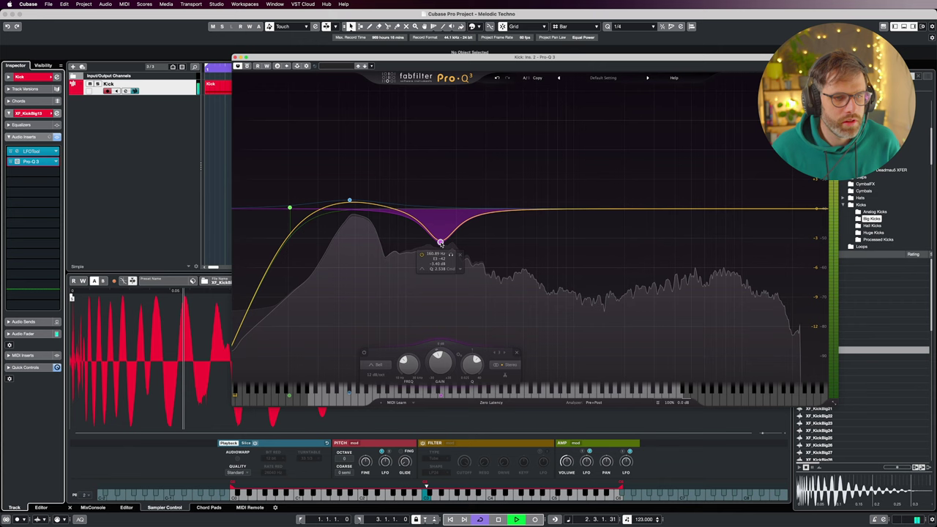
drag(454, 255, 467, 256)
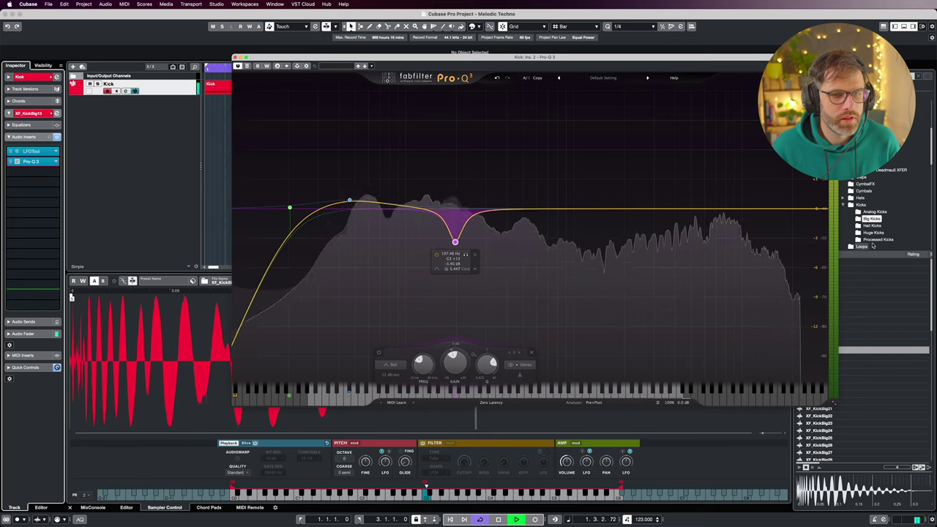
key(space)
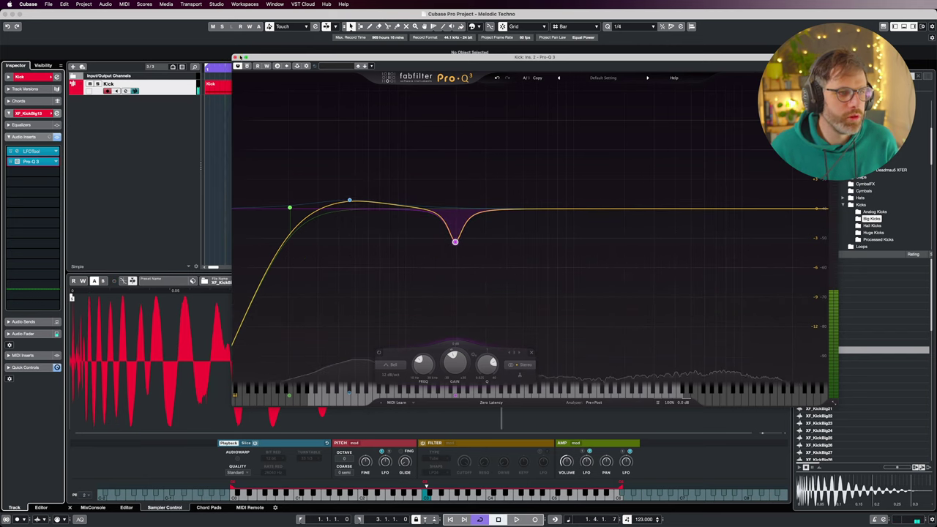
click(234, 57)
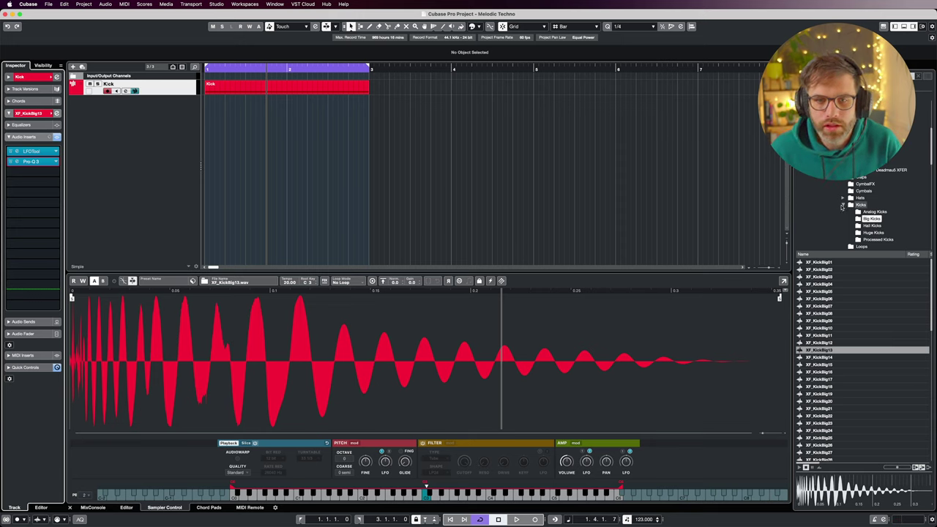
Step: Collapse the Kicks folder, open the Loops folder and audition its loops one by one from XF_Loop_008 to XF_Loop_022
click(843, 206)
click(862, 212)
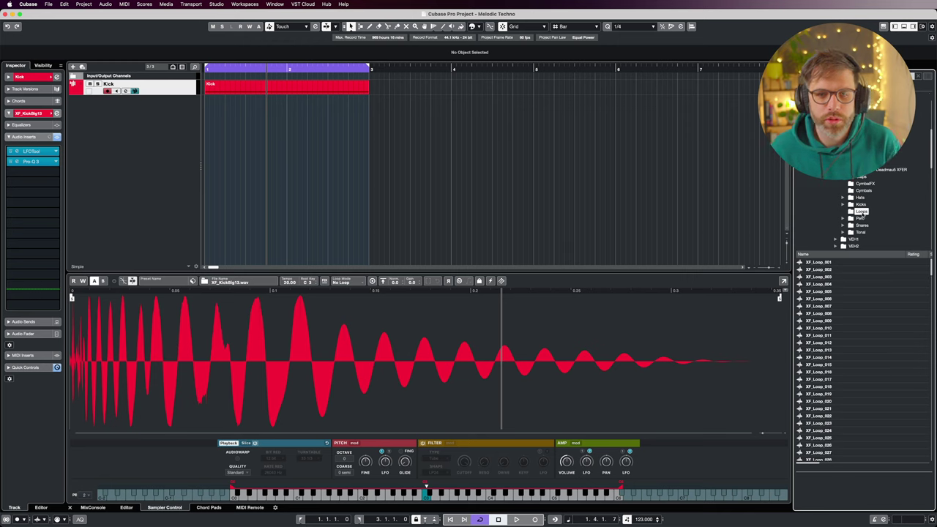
click(824, 314)
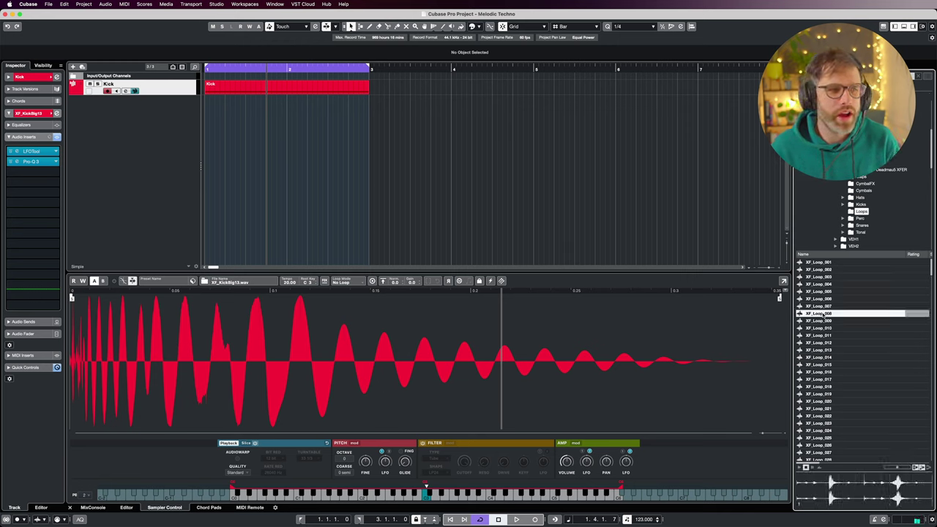
key(Down)
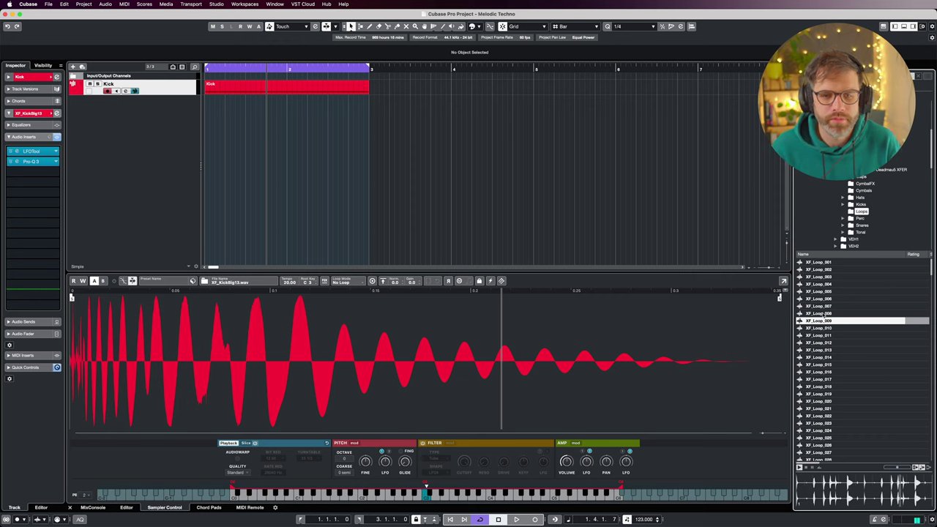
key(Down)
key(Down)
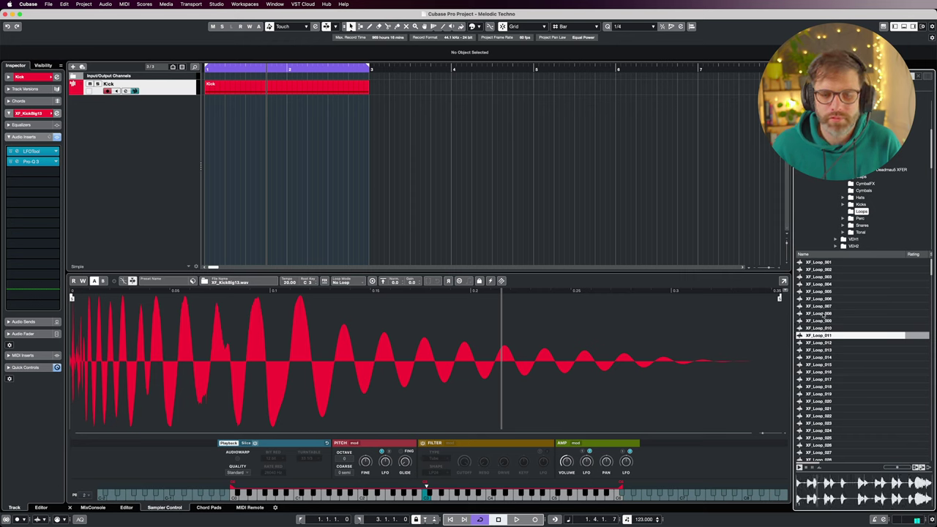
key(Down)
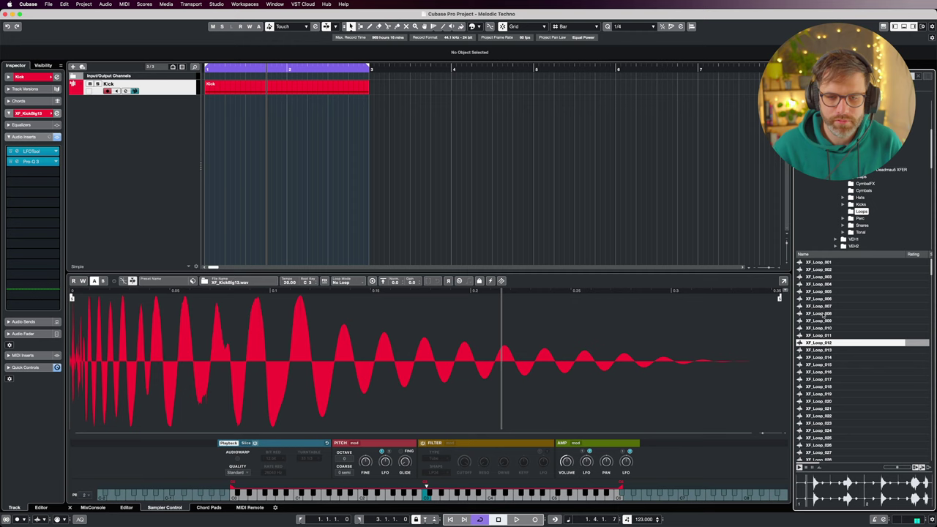
key(Down)
key(Down)
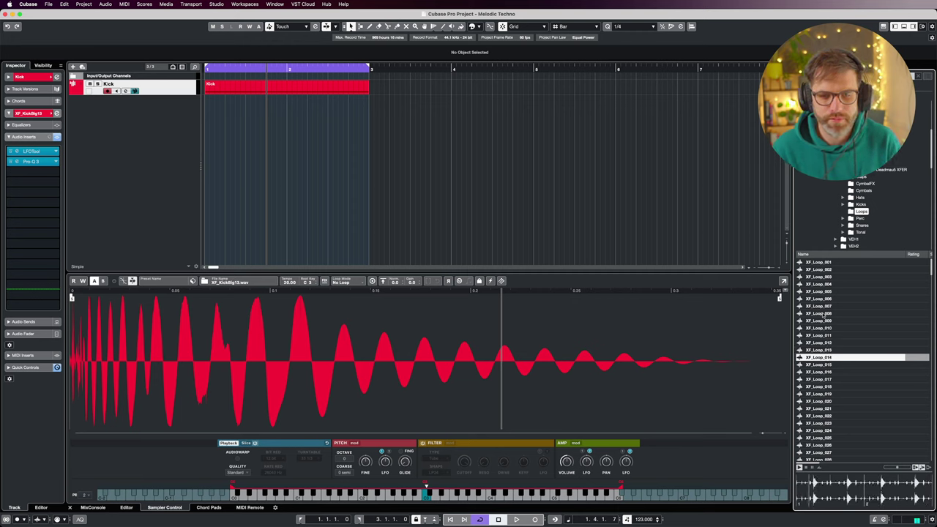
key(Down)
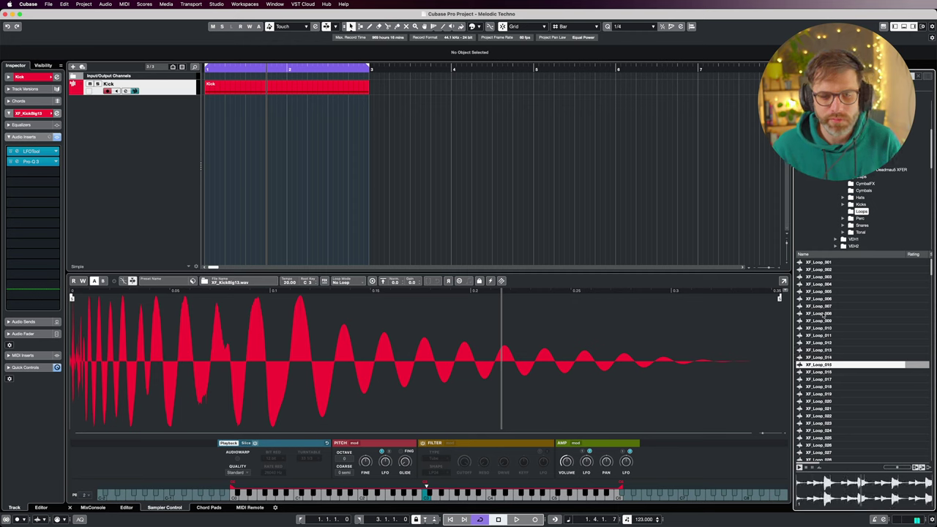
key(Down)
key(Down)
key(Down)
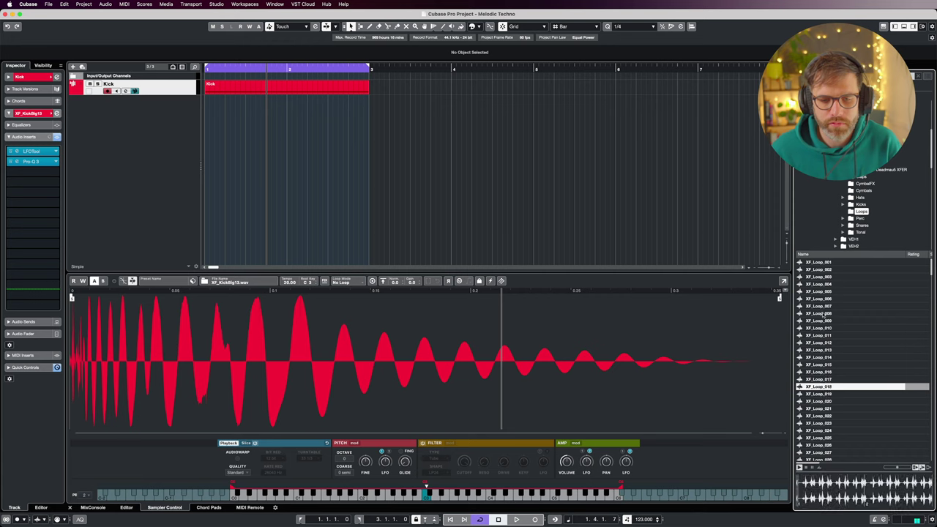
key(Down)
key(Down)
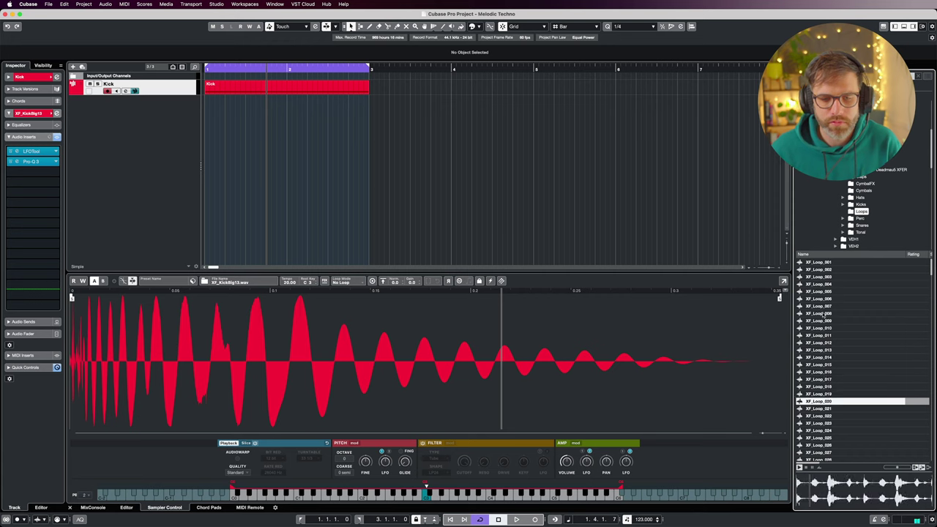
key(Down)
key(Down)
key(Down)
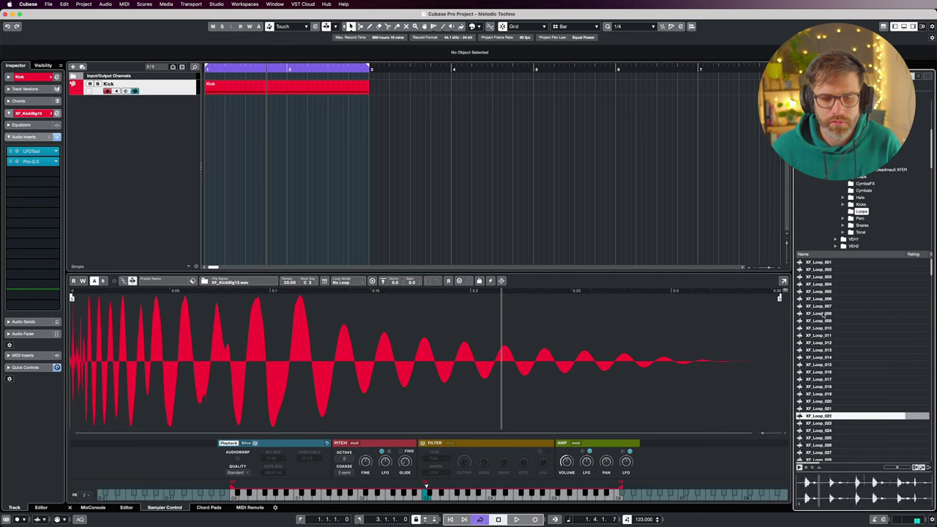
Step: Audition loops further down the Loops folder and place XF_Loop_149 on a new audio track below Kick at bar 1
scroll(853, 340, down, 20)
click(842, 336)
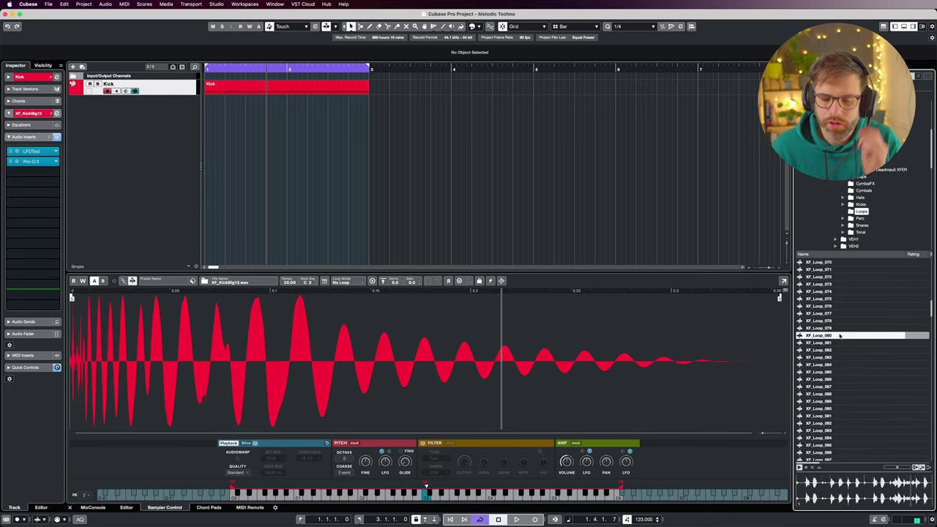
click(837, 306)
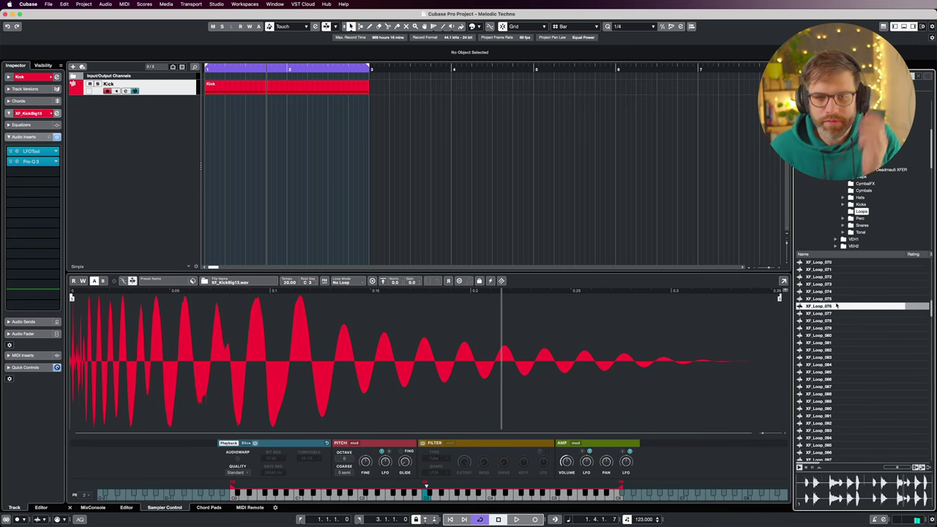
click(836, 284)
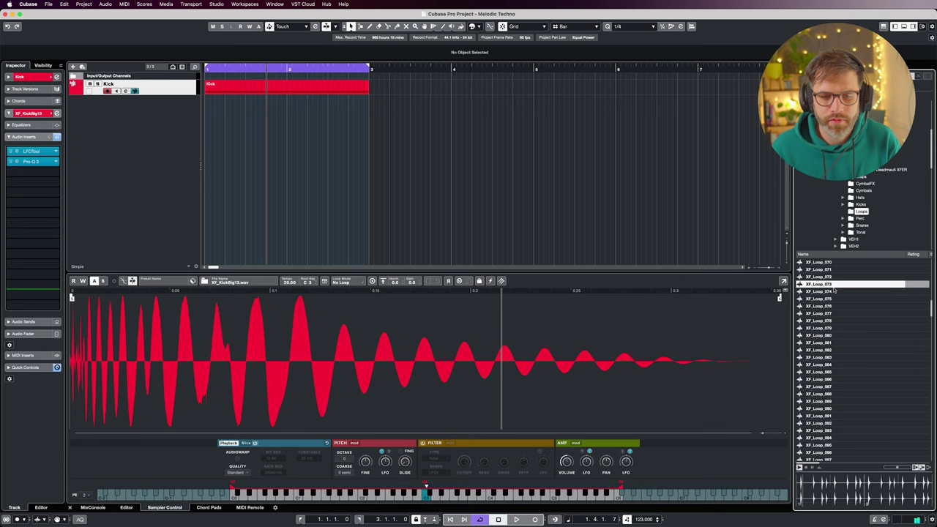
scroll(839, 330, down, 19)
click(842, 401)
scroll(835, 352, down, 4)
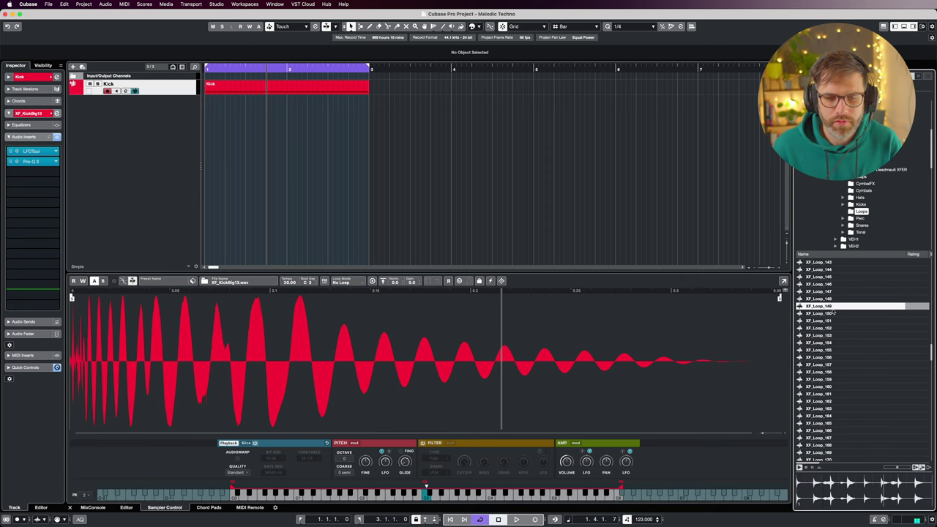
mouse_move(832, 313)
mouse_down()
mouse_move(214, 159)
mouse_move(209, 116)
mouse_move(565, 226)
mouse_move(833, 445)
mouse_up()
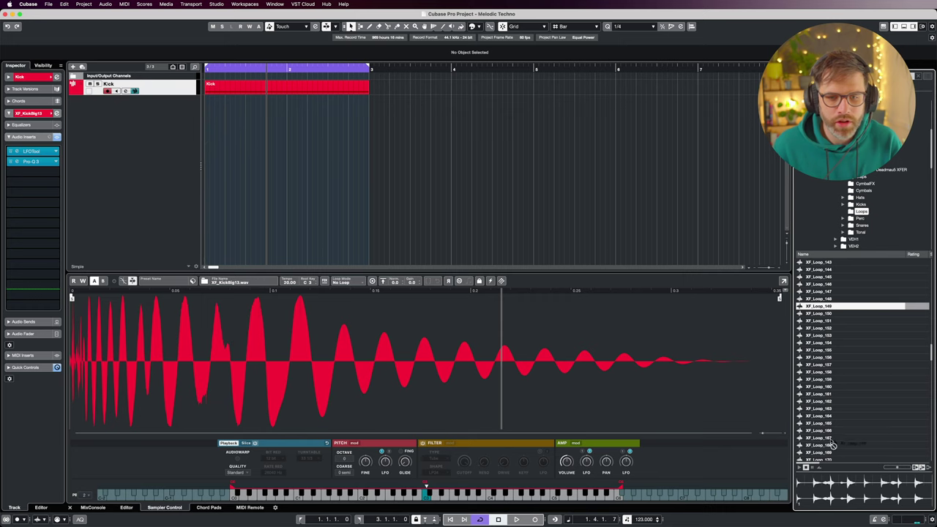
drag(147, 57, 208, 104)
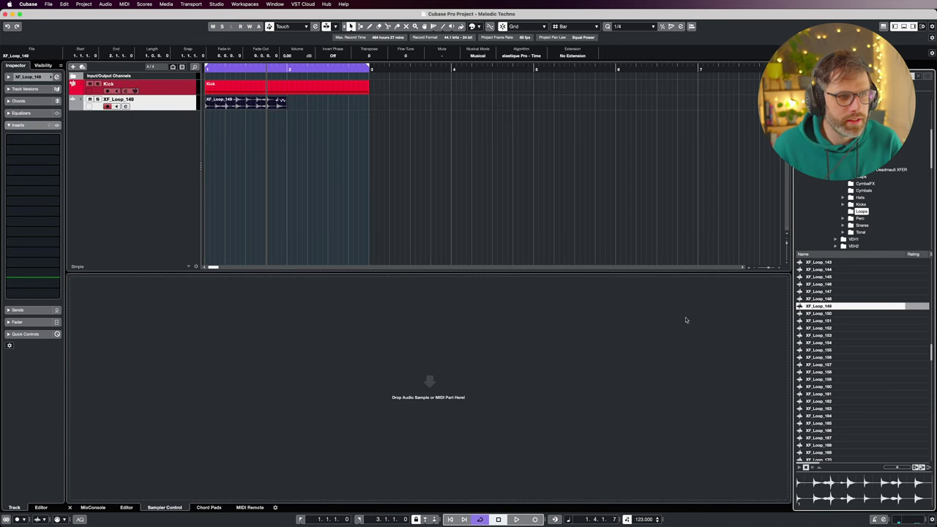
Step: Audition more loops beyond XF_Loop_149 and place XF_Loop_183 on a new audio track at bar 1
click(920, 467)
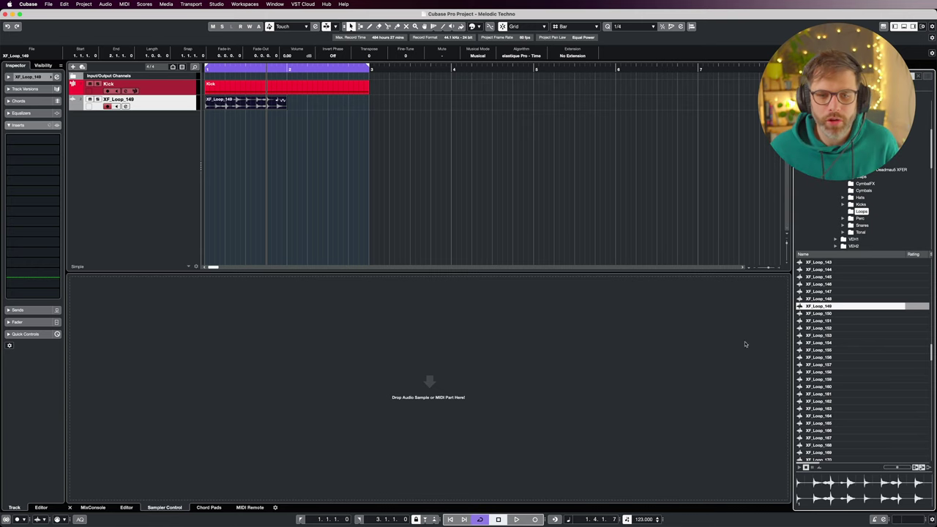
click(836, 371)
click(832, 394)
scroll(832, 395, down, 10)
click(830, 416)
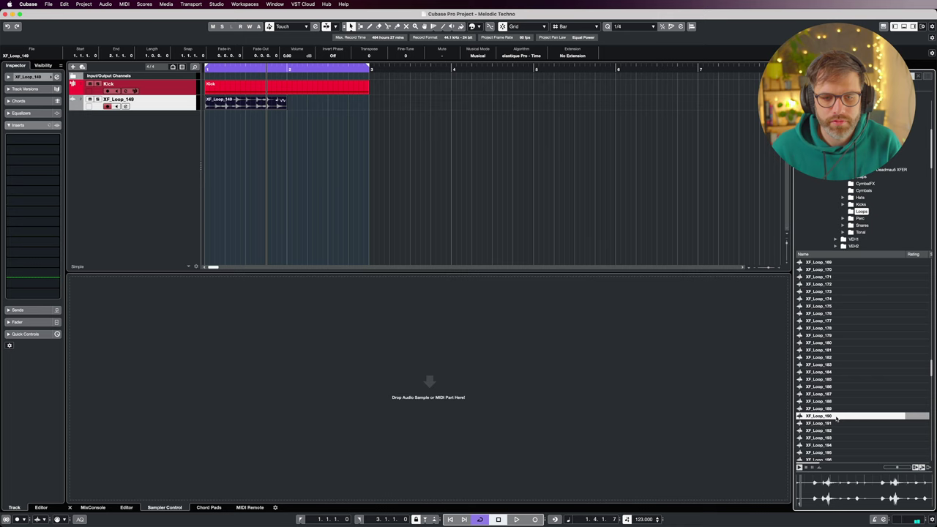
scroll(830, 415, down, 2)
click(828, 285)
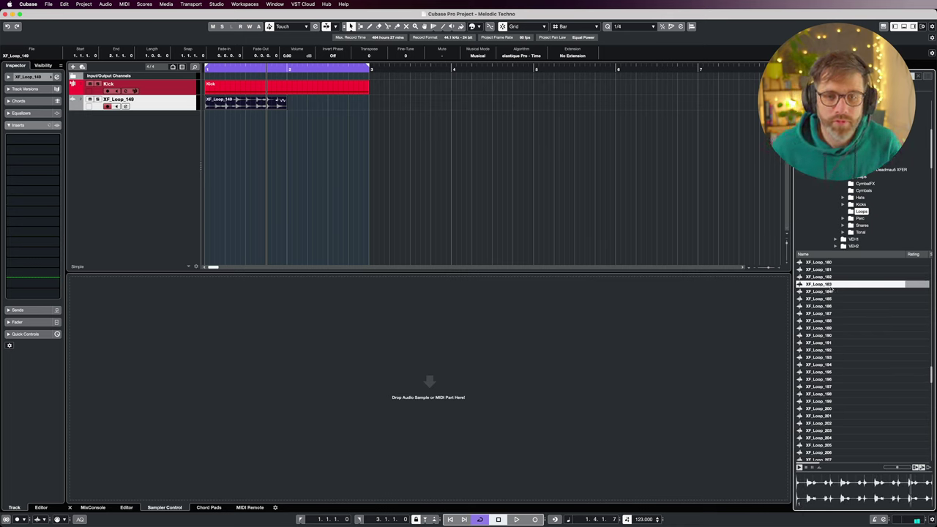
drag(833, 291, 216, 115)
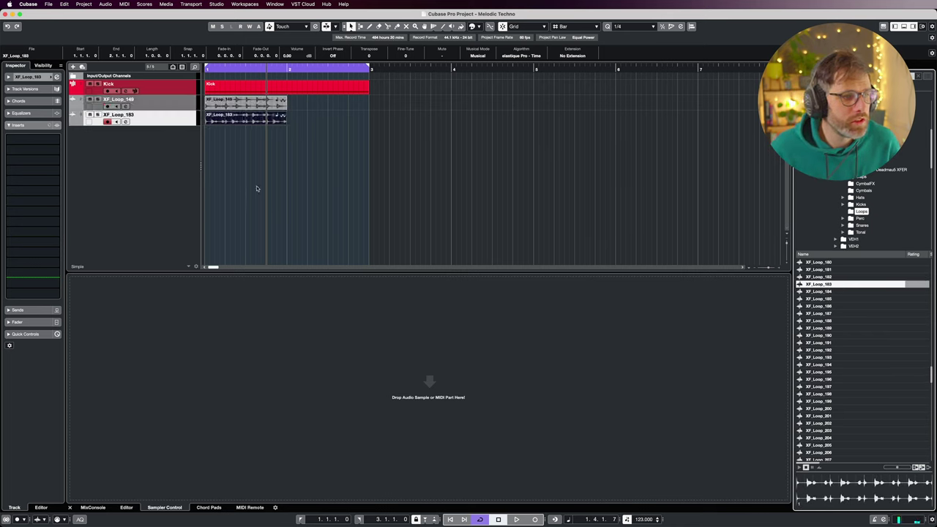
Step: Audition earlier loops in the Loops folder, place XF_Loop_091 on a new audio track, audition XF_Loop_098 and move the XF_Loop_091 event to bar 2
scroll(876, 350, up, 6)
click(857, 322)
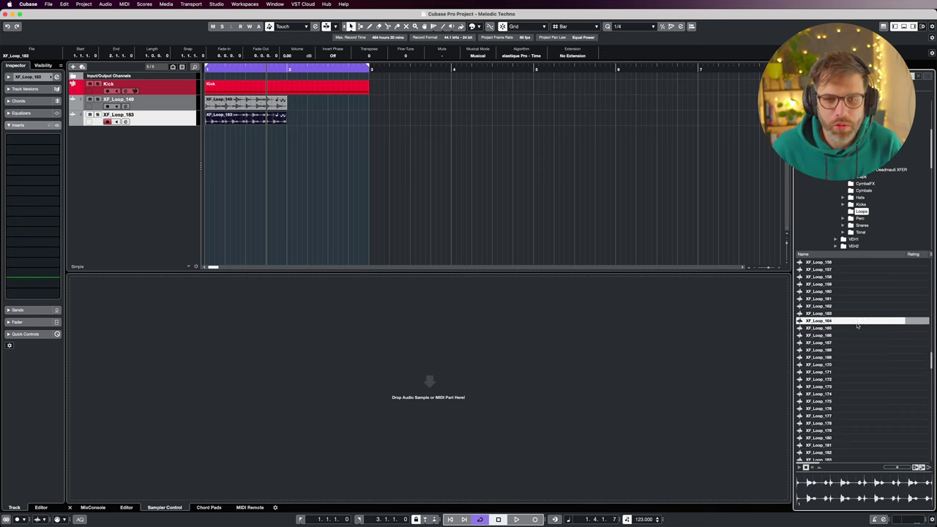
scroll(848, 309, up, 12)
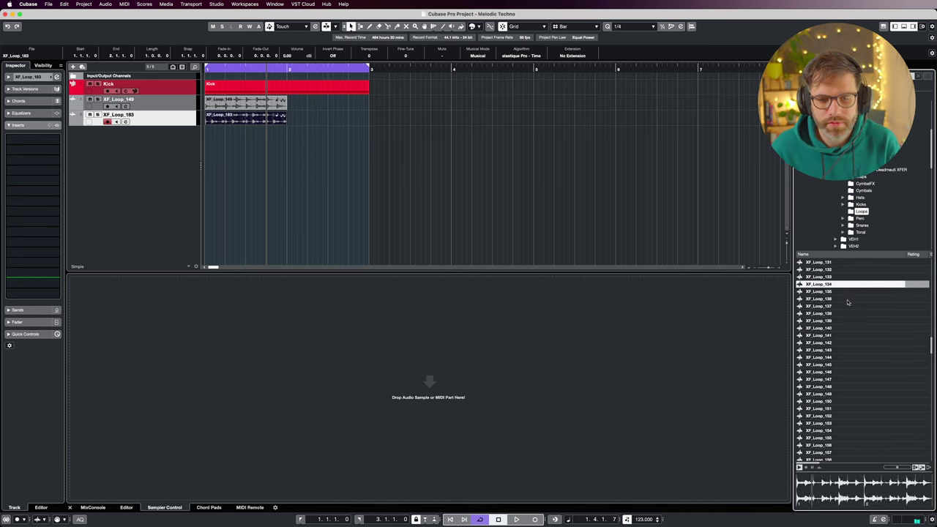
click(845, 292)
scroll(848, 301, up, 5)
click(852, 299)
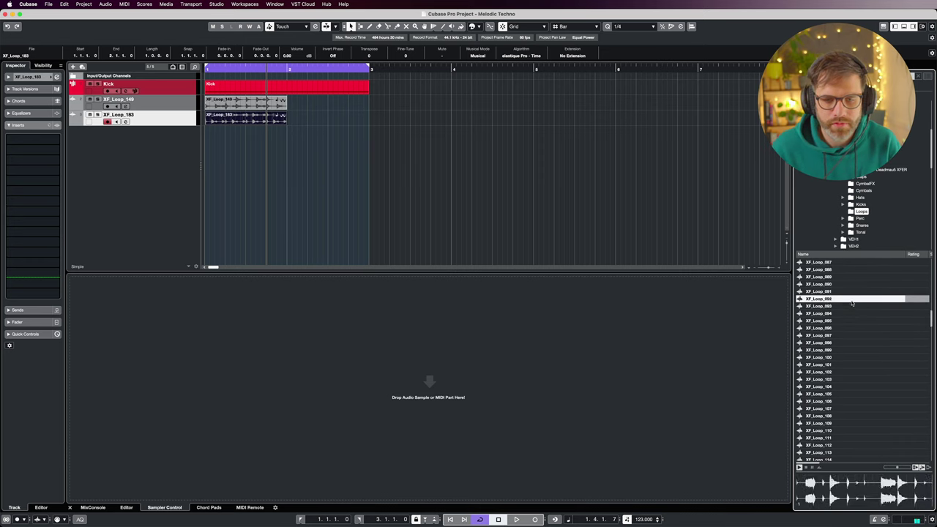
click(846, 293)
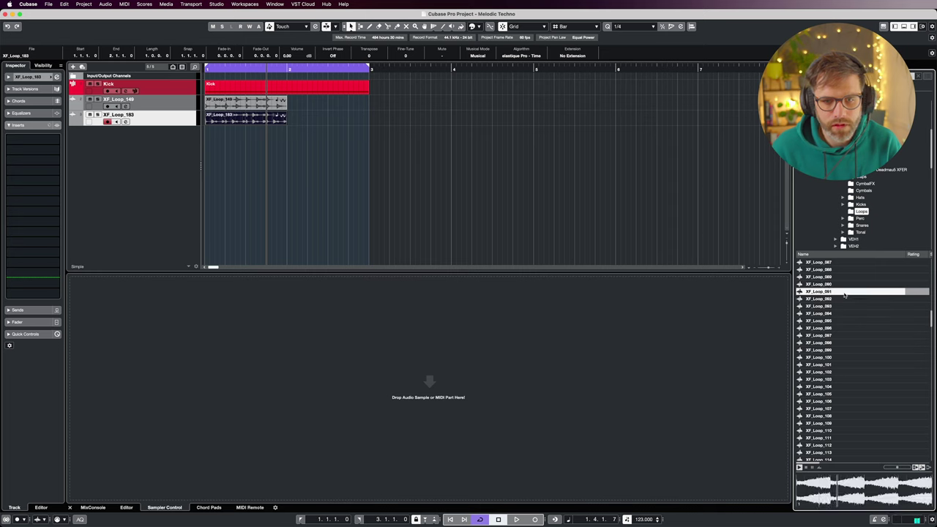
drag(845, 293, 211, 133)
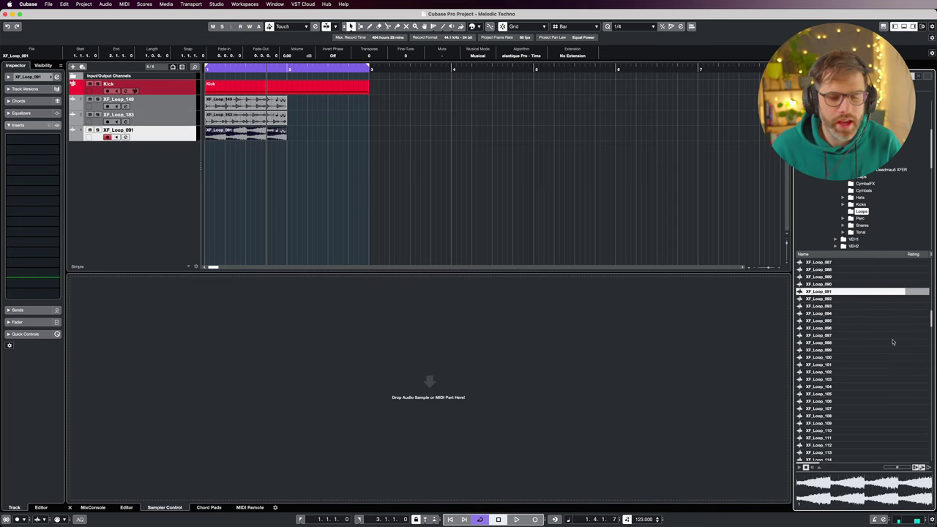
click(852, 343)
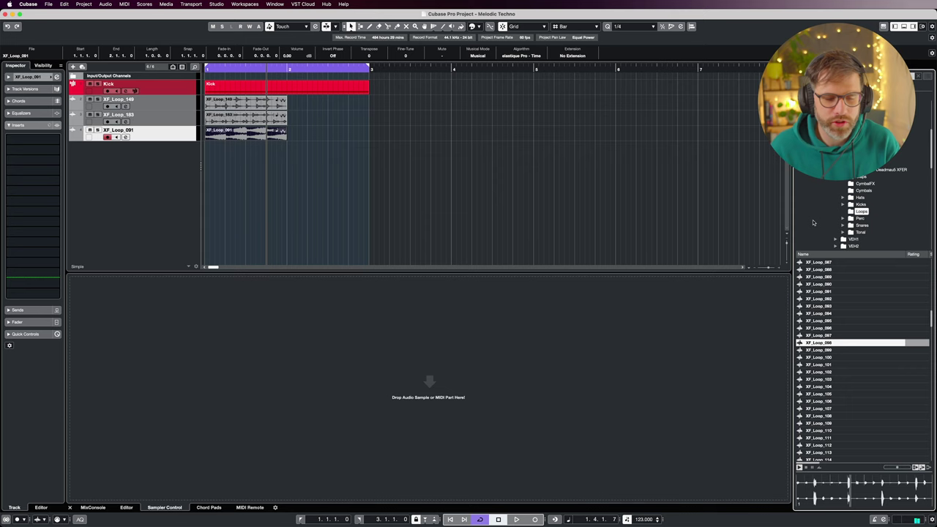
drag(246, 131, 328, 132)
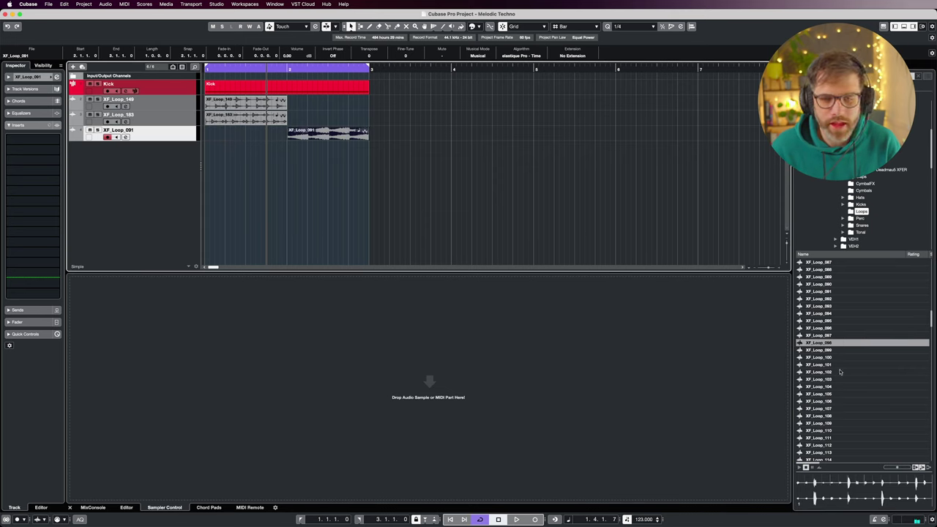
Step: Audition more loops upwards through the Loops folder, continuing around XF_Loop_023 near the start of the list
click(835, 314)
scroll(835, 315, up, 3)
click(821, 299)
click(821, 284)
scroll(822, 291, up, 15)
click(822, 299)
click(835, 328)
click(839, 335)
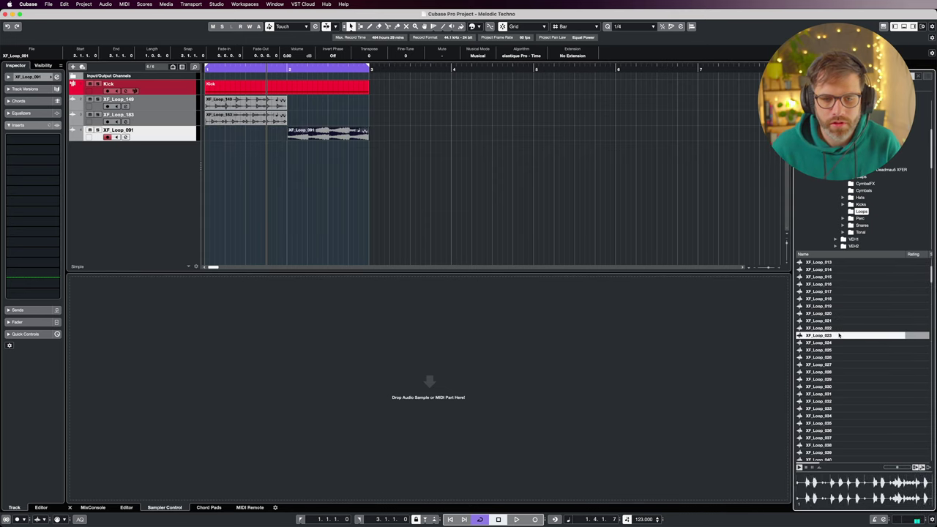
key(Down)
key(Down)
key(Down)
key(Down)
key(Down)
key(Down)
key(Down)
Step: Audition loops backwards from near the end of the Loops folder and place XF_Loop_301 on a new audio track at bar 1
scroll(842, 353, down, 20)
click(835, 422)
key(Up)
key(Up)
key(Up)
key(Up)
key(Up)
key(Up)
key(Up)
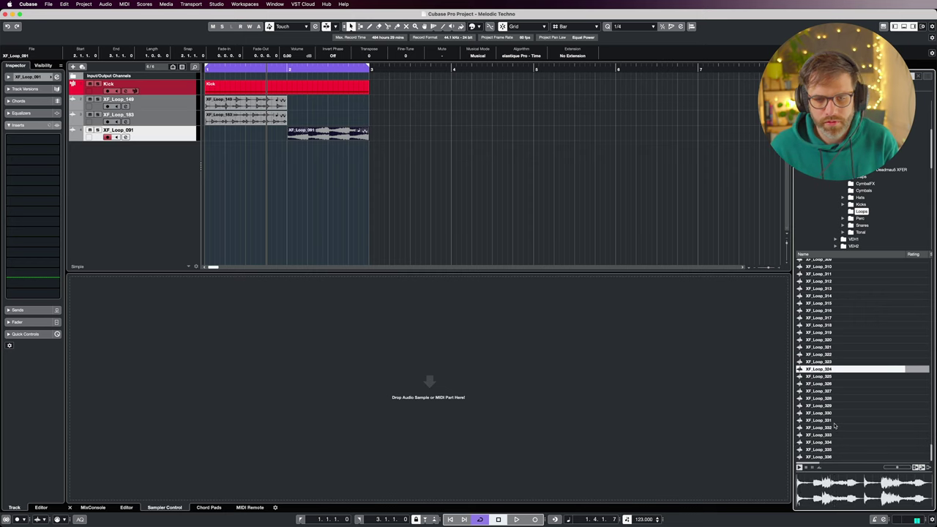
key(Up)
key(Up)
key(Up)
key(Up)
key(Up)
key(Up)
key(Up)
key(Up)
key(Up)
key(Up)
key(Up)
key(Up)
key(Up)
key(Up)
key(Up)
key(Up)
key(Up)
key(Up)
key(Up)
key(Up)
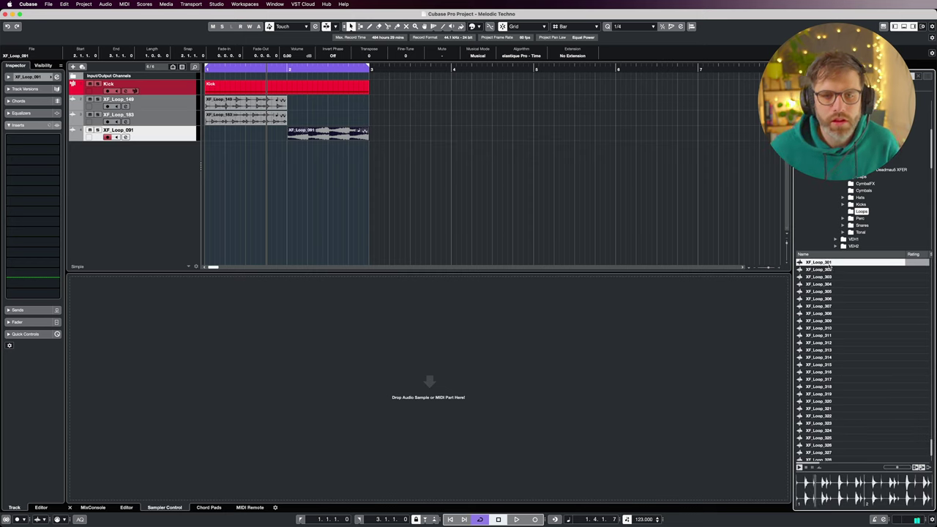
drag(835, 264, 246, 149)
Step: Play the arrangement briefly and move the XF_Loop_091 event to bar 3
key(space)
key(space)
drag(313, 131, 382, 135)
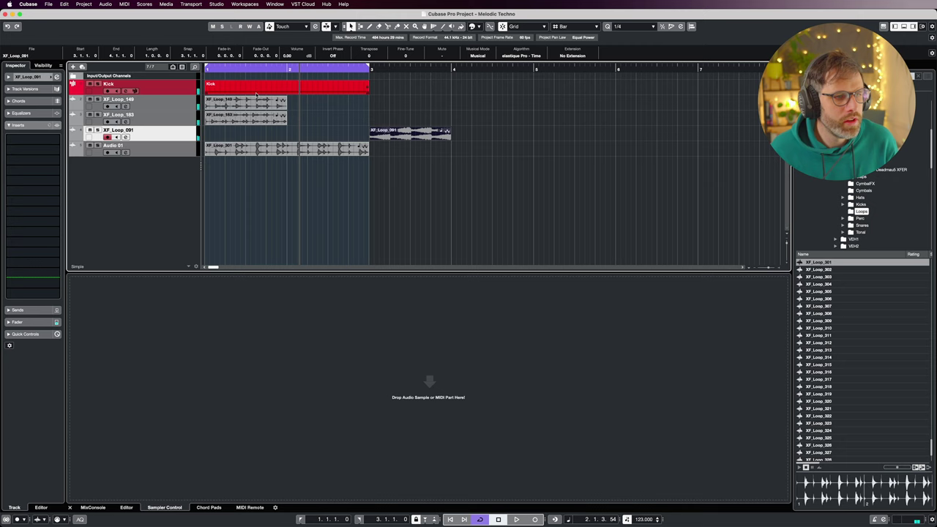
Step: Try duplicating the XF_Loop_149 and XF_Loop_183 events and undo the duplication
click(297, 104)
drag(297, 103, 270, 119)
key(super+d)
key(super+z)
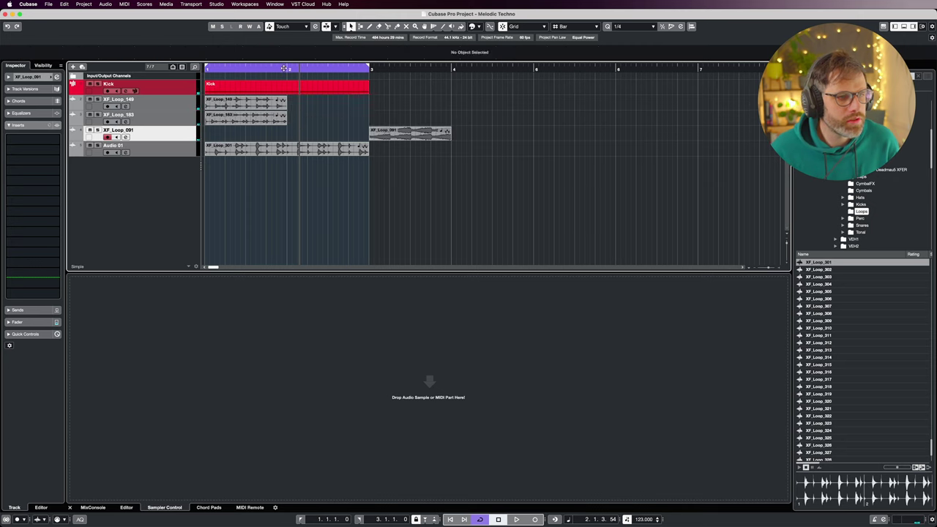
Step: Set the right locator to bar 2 so that only bar 1 cycles, and listen to the kick with the loops
alt+click(288, 70)
key(space)
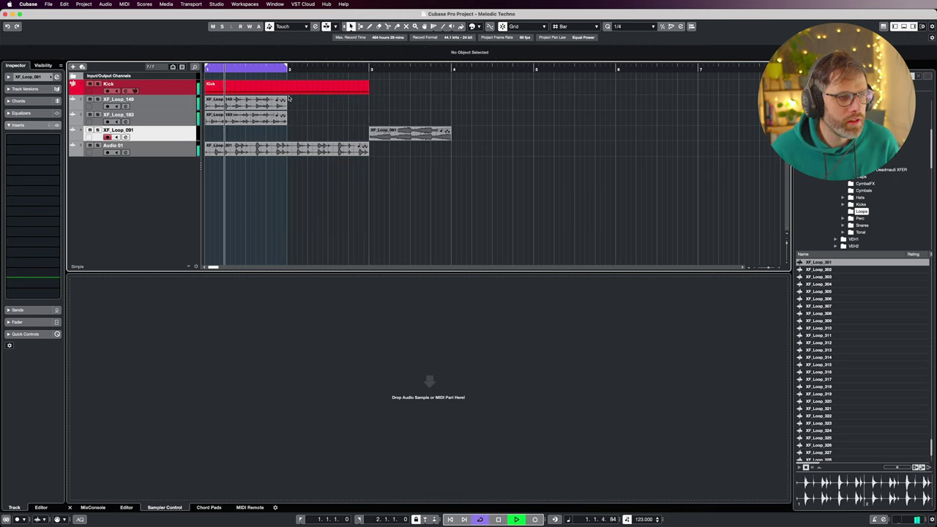
key(h)
key(h)
key(h)
key(h)
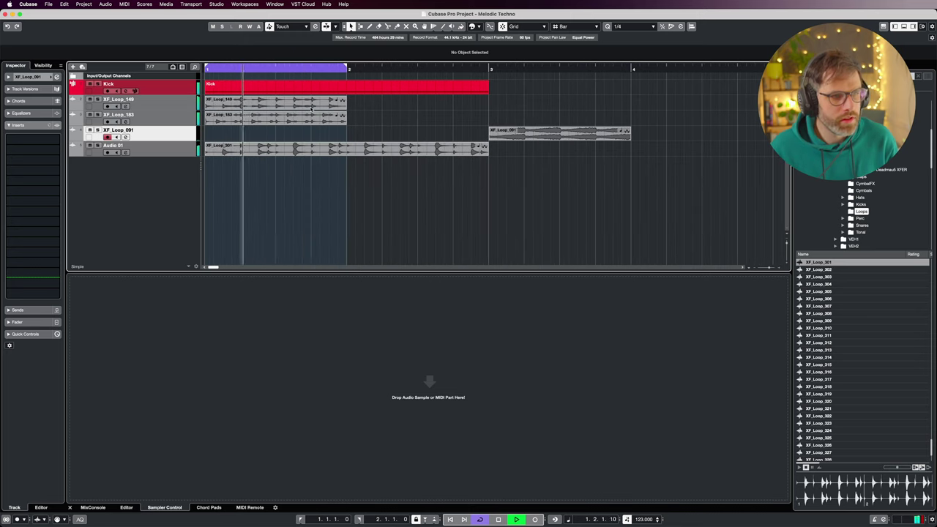
key(space)
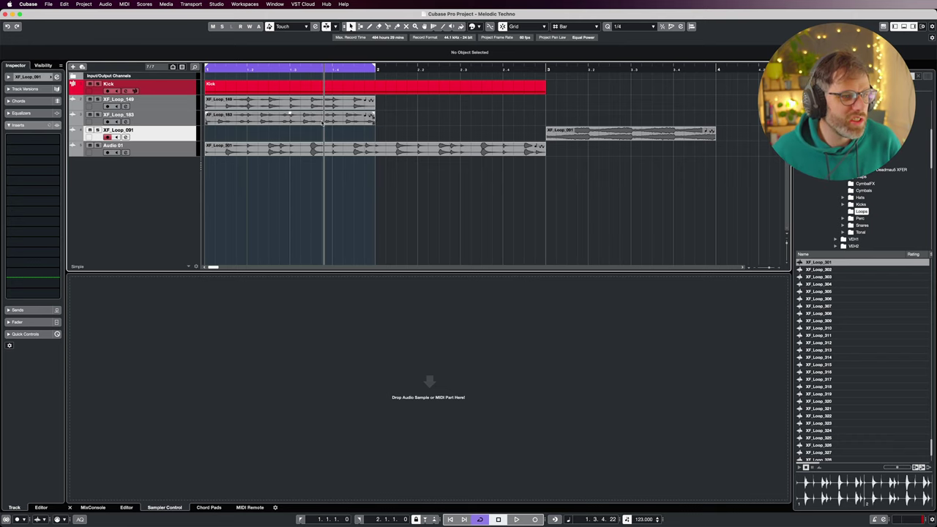
Step: Solo the XF_Loop_149 track and listen to its loop on its own
key(h)
key(h)
key(h)
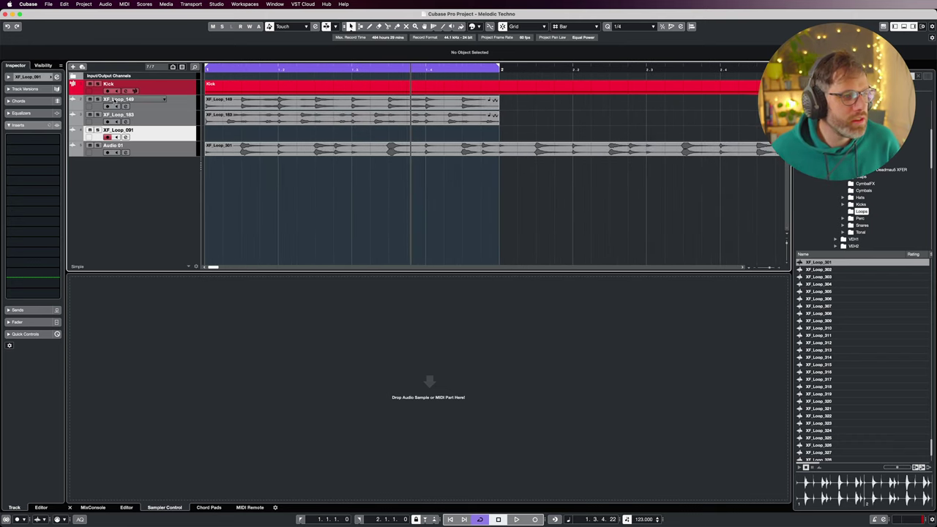
key(s)
key(space)
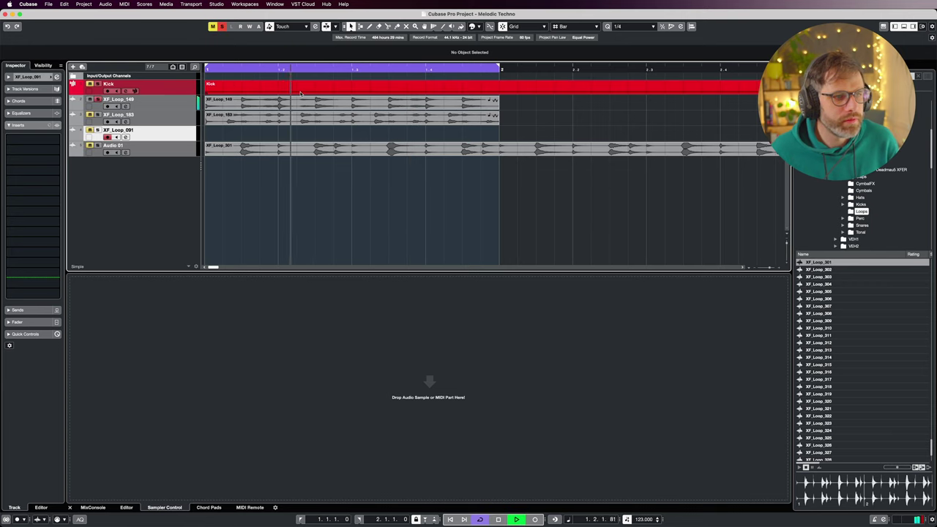
key(space)
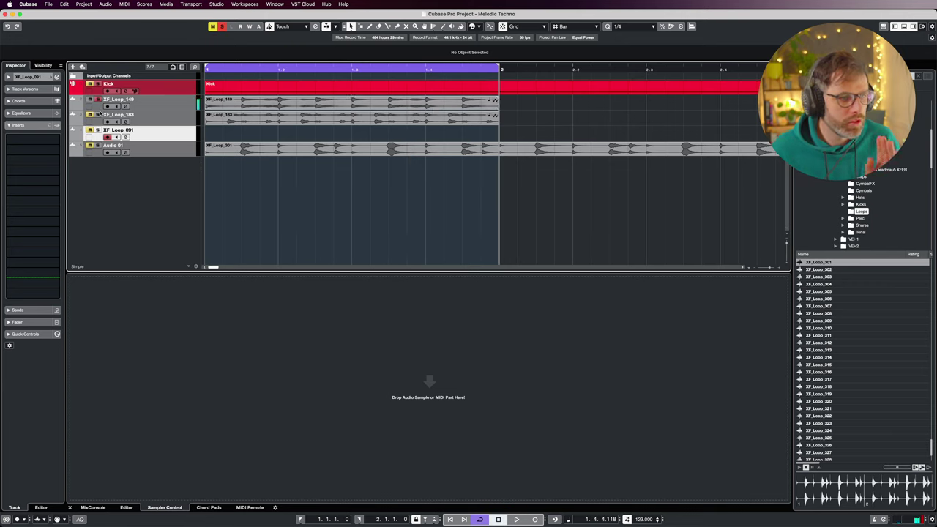
Step: Solo only the XF_Loop_183 track, select its event and listen to it from the project start
click(296, 118)
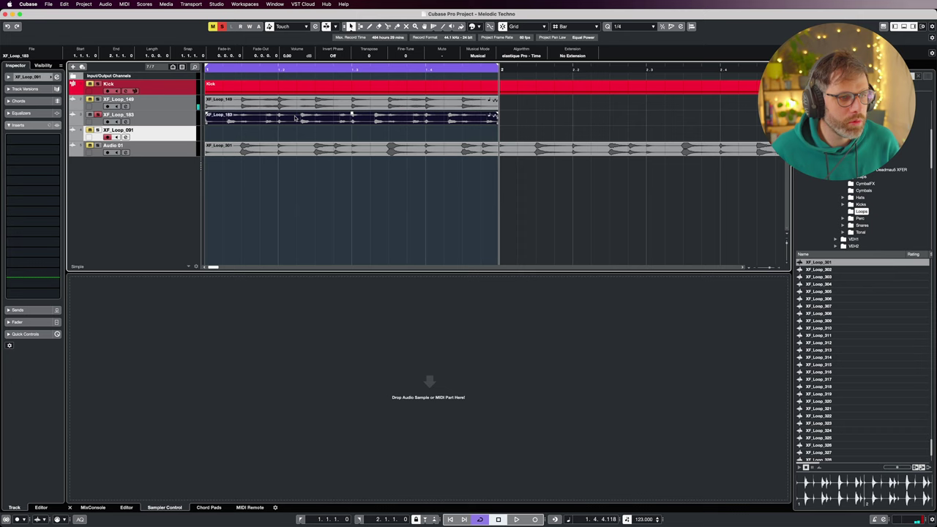
key(space)
key(space)
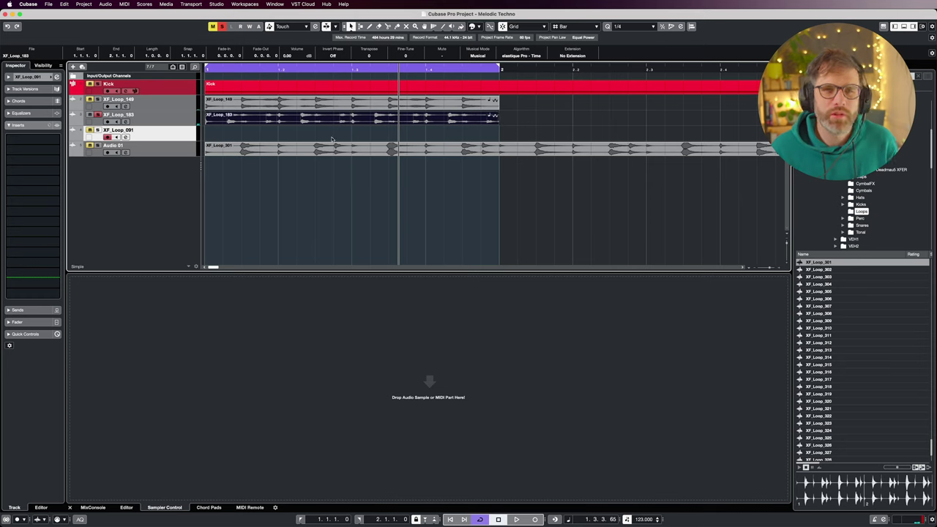
key(Home)
key(space)
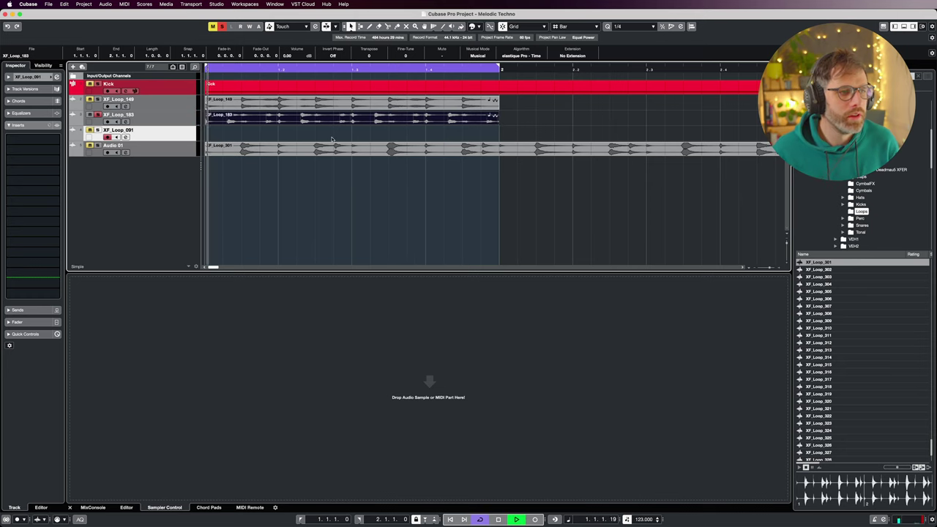
key(space)
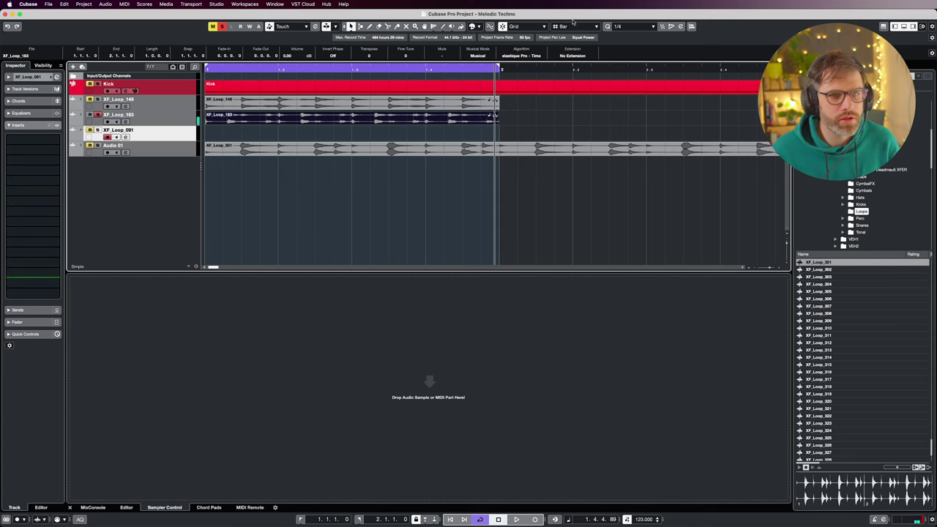
Step: Set the grid type to Use Quantize, trim the XF_Loop_183 event to beat 4 of bar 1 and play it back
click(573, 27)
click(575, 42)
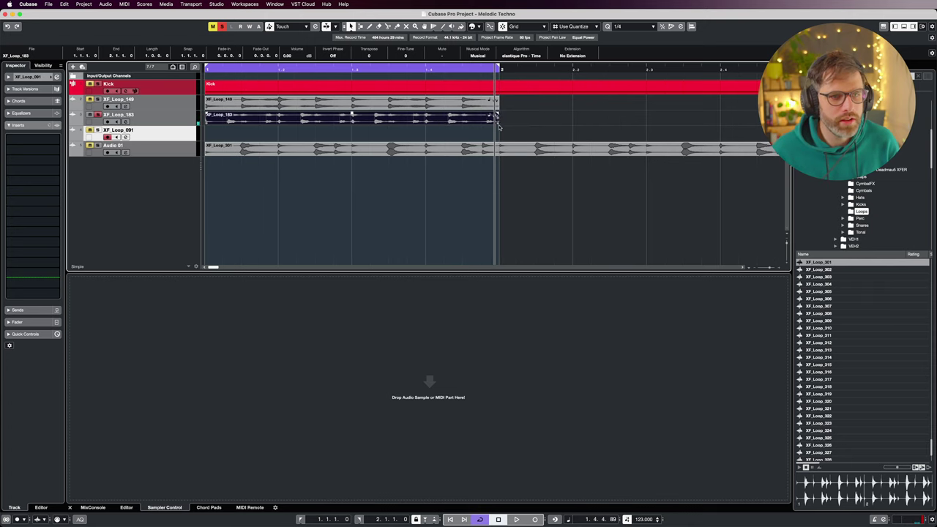
drag(498, 126, 452, 121)
key(space)
key(space)
key(period)
key(space)
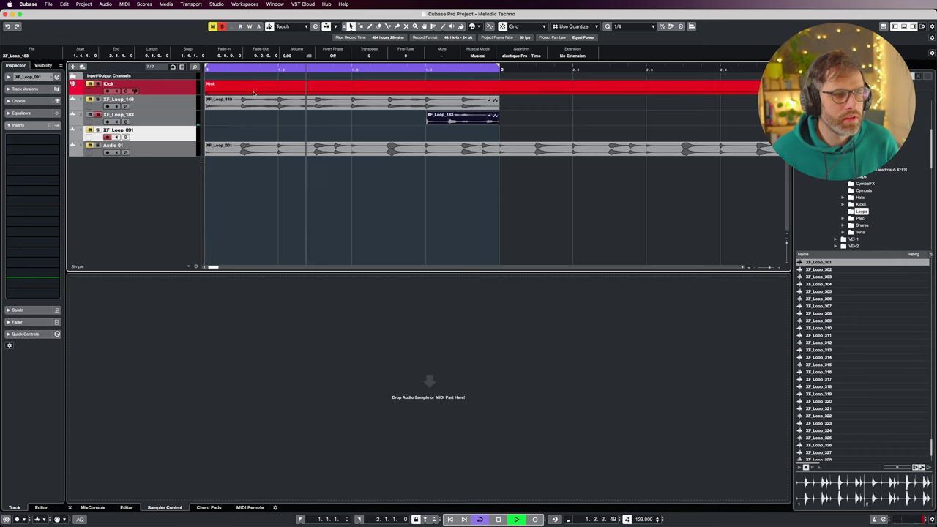
Step: Add a short fade-in and fade-out to the trimmed XF_Loop_183 event and listen to it with the soloed kick
key(space)
key(space)
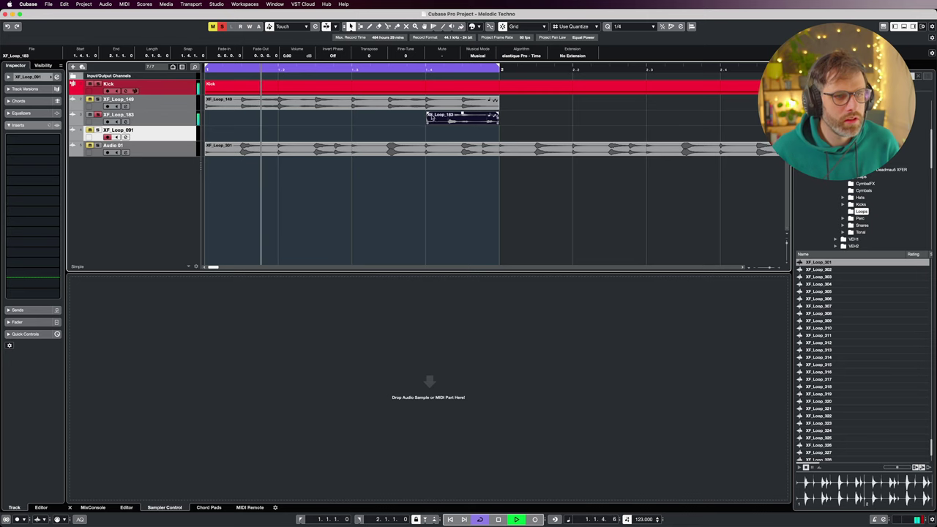
key(space)
drag(428, 115, 438, 115)
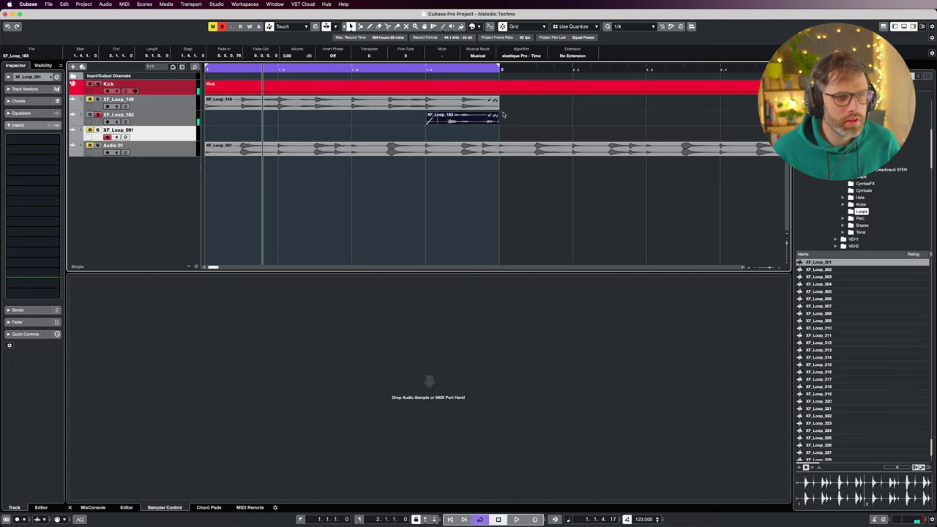
drag(496, 115, 494, 116)
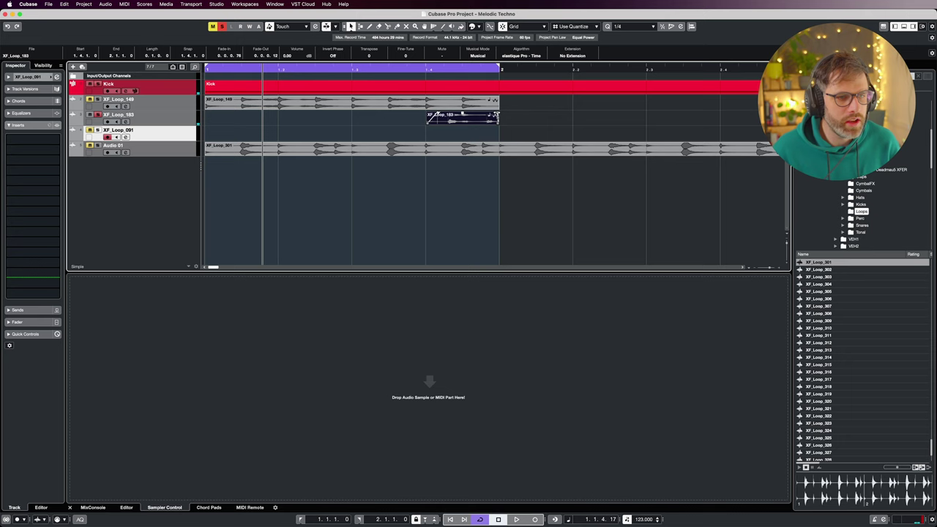
key(space)
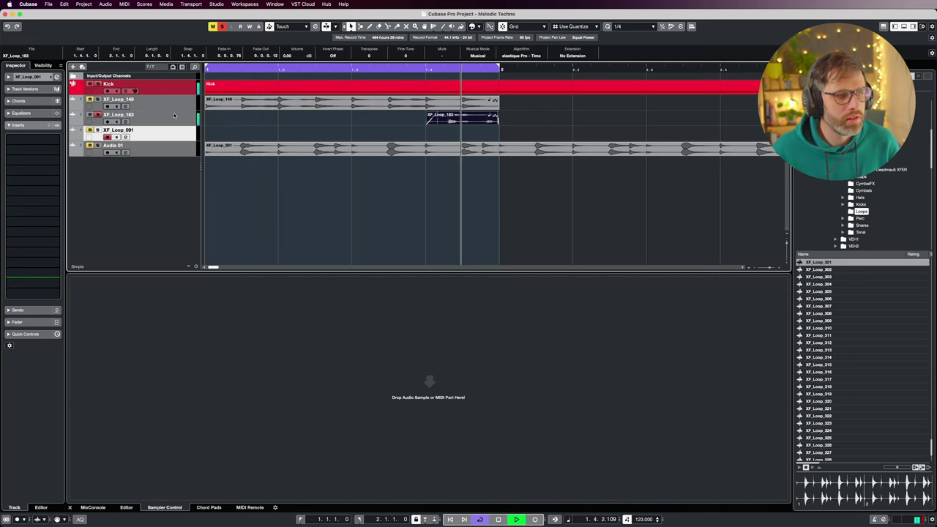
key(space)
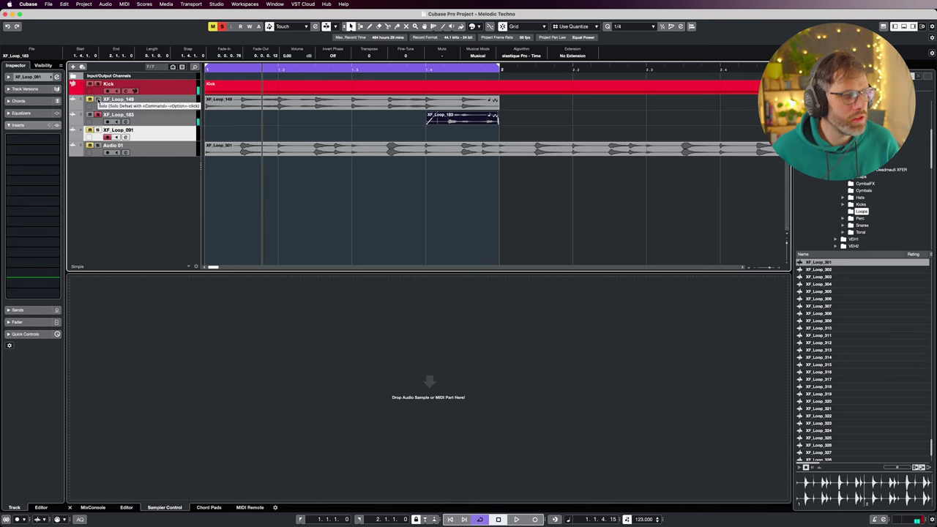
Step: Solo the XF_Loop_149 track as well and play it together with the kick and the trimmed XF_Loop_183
click(192, 100)
key(space)
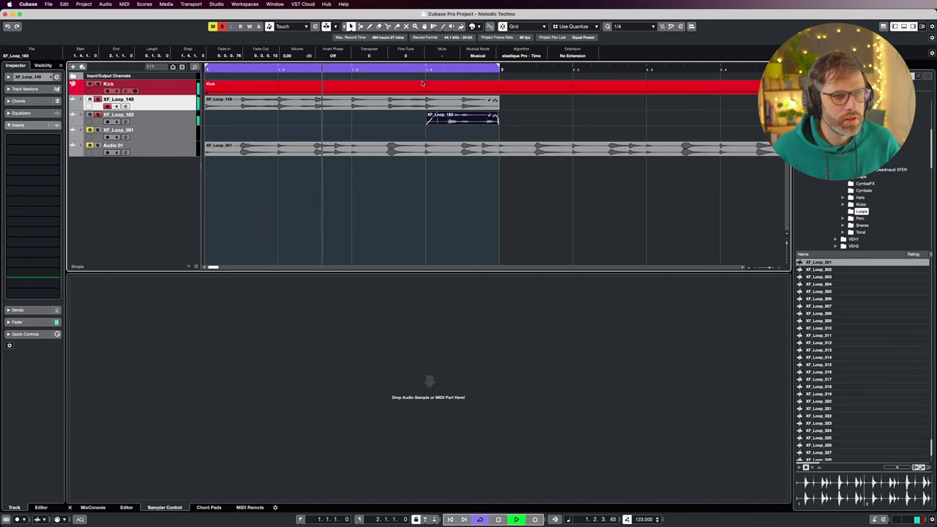
key(space)
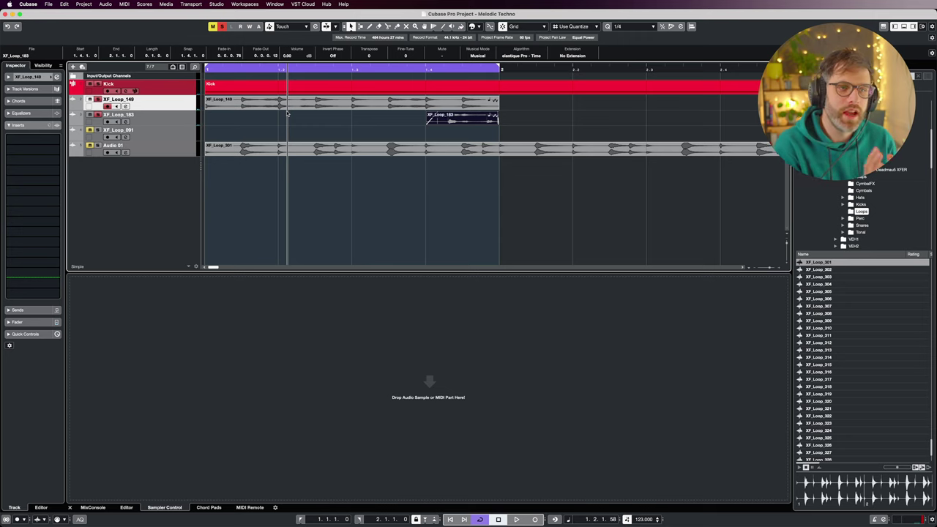
Step: Deselect the events, solo the Audio 01 track holding XF_Loop_301 and listen to it with and without the kick
key(g)
key(g)
key(g)
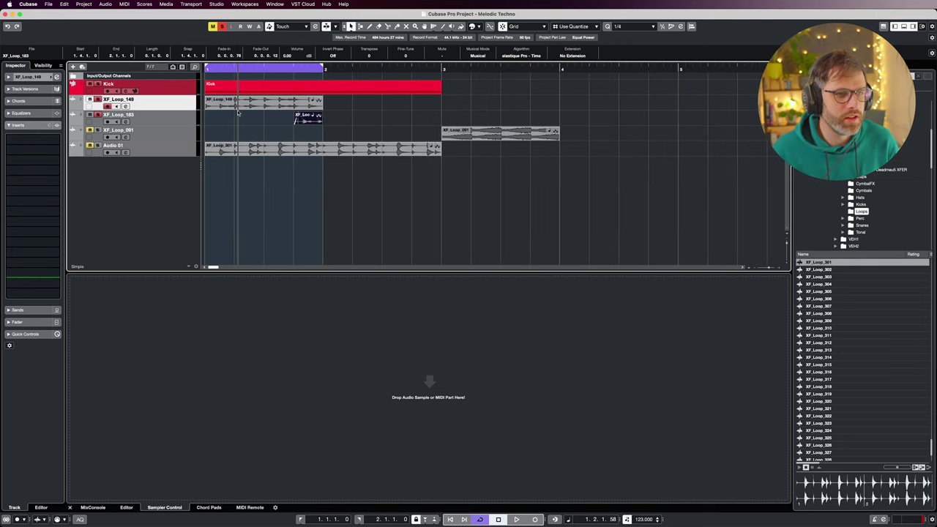
click(327, 102)
drag(327, 102, 272, 121)
click(263, 129)
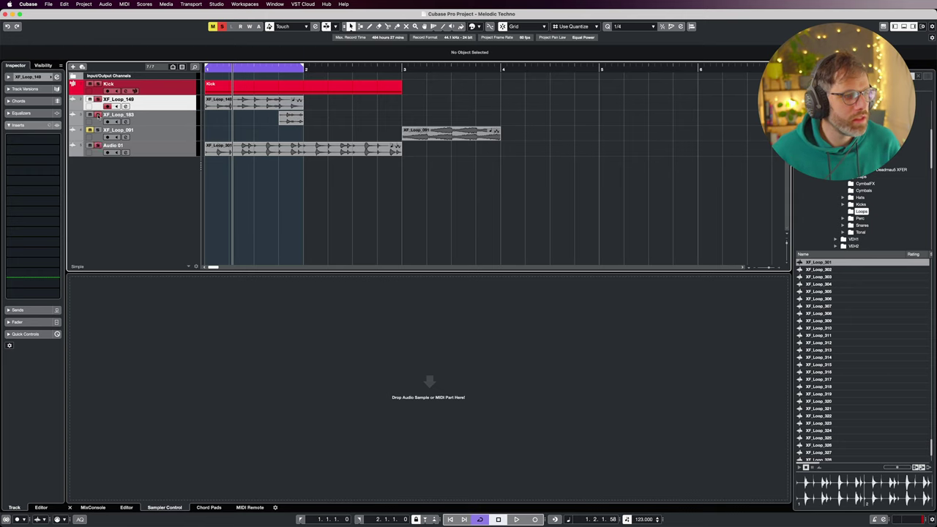
key(space)
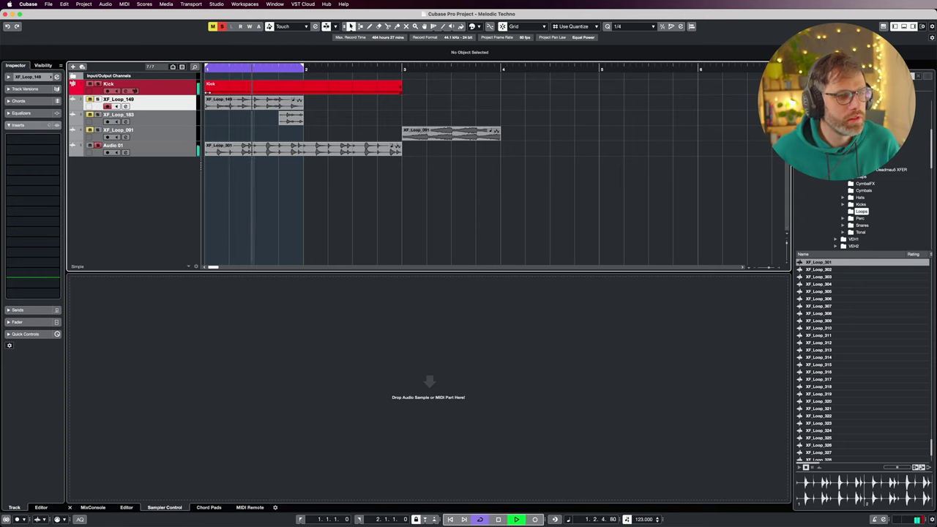
key(space)
key(space)
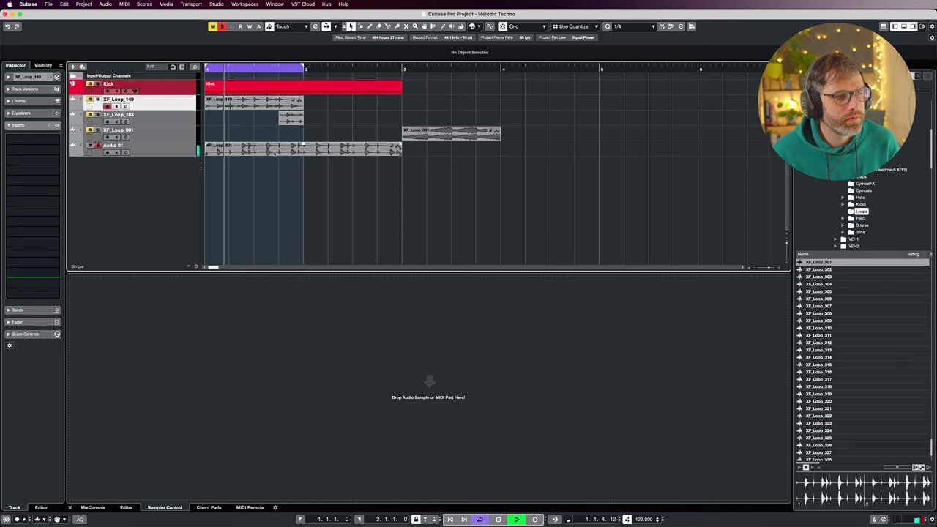
Step: Trim the XF_Loop_301 event to one bar so it ends at bar 2, deselect it and play it back
key(space)
drag(404, 152, 310, 155)
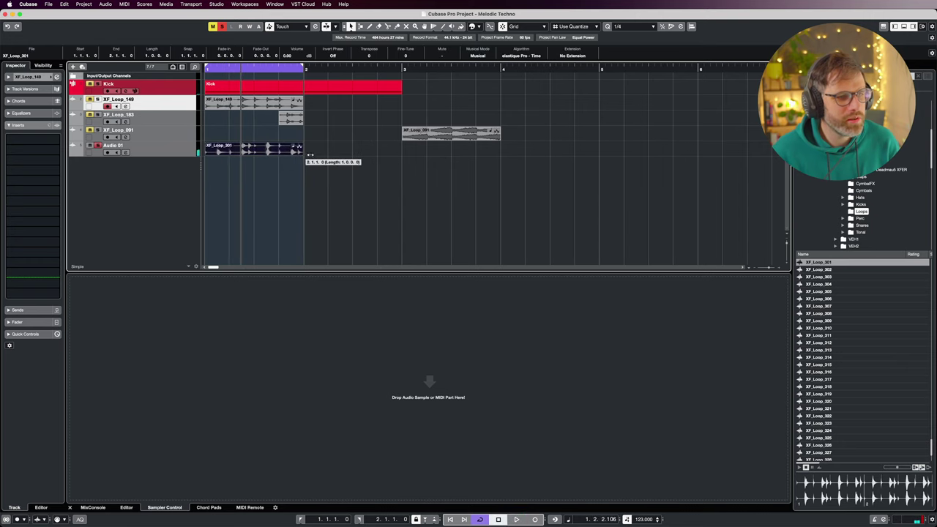
key(h)
key(h)
click(249, 129)
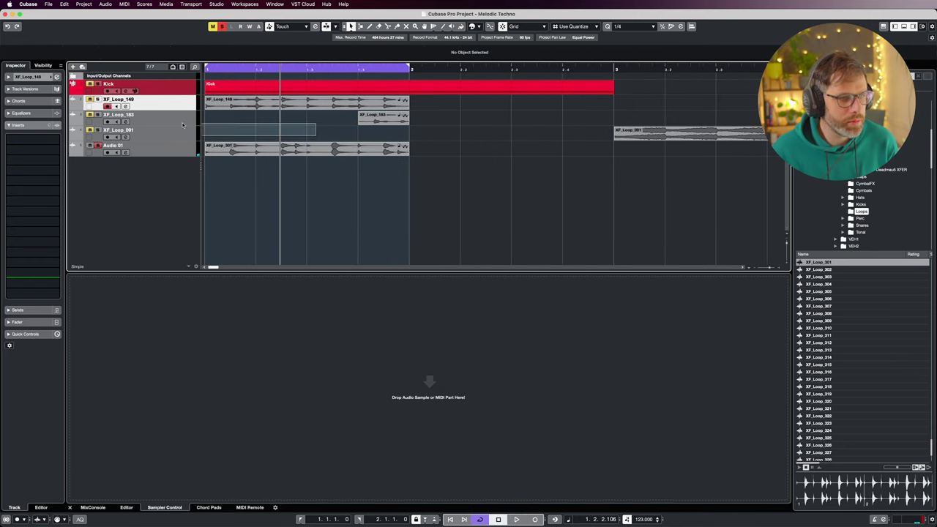
key(space)
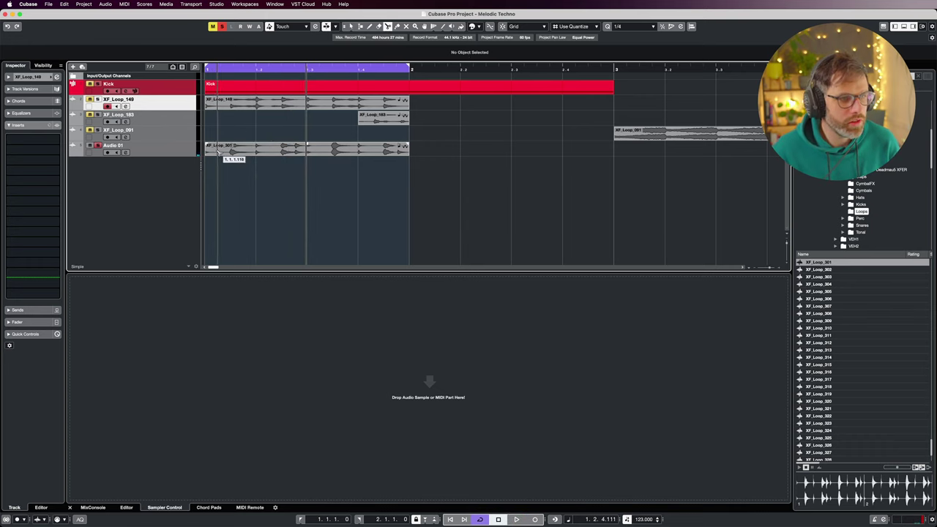
Step: Split XF_Loop_301 around each beat of bar 1, delete the short slices on the beats and play the chopped loop
click(256, 150)
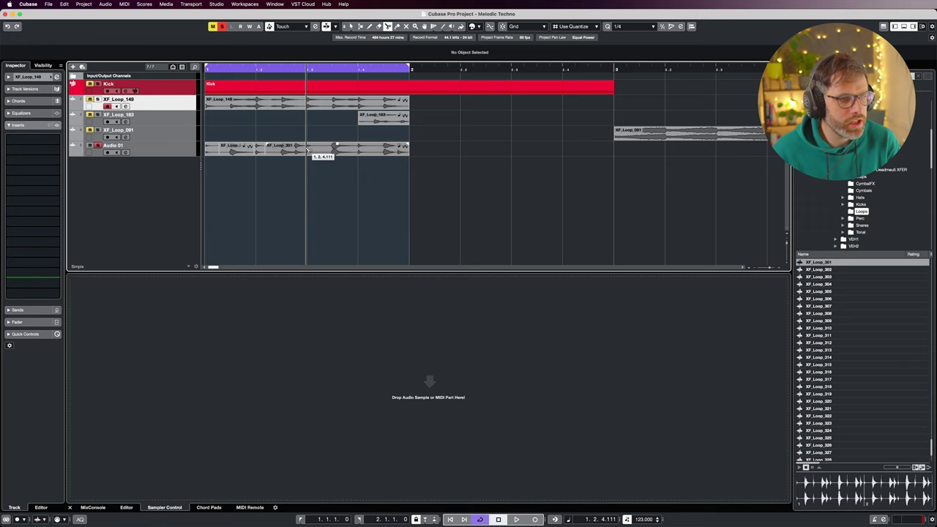
click(358, 150)
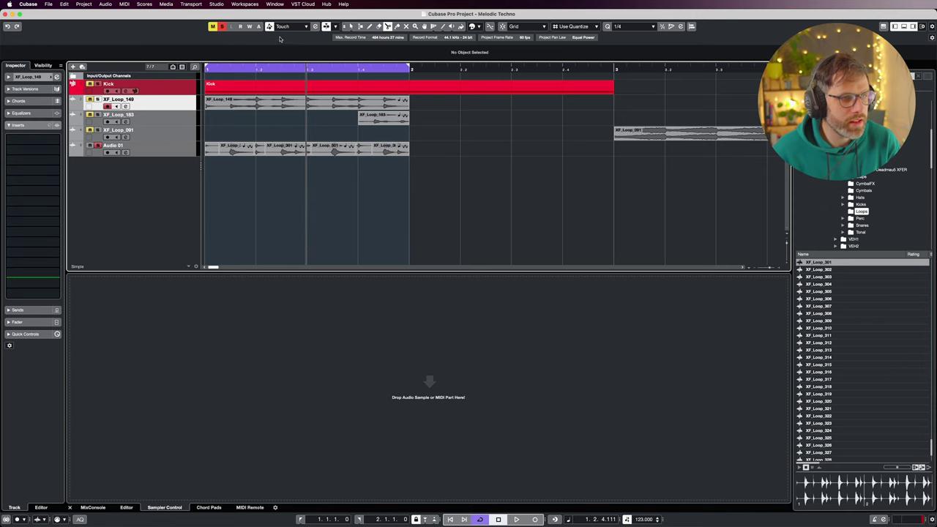
drag(214, 149, 250, 148)
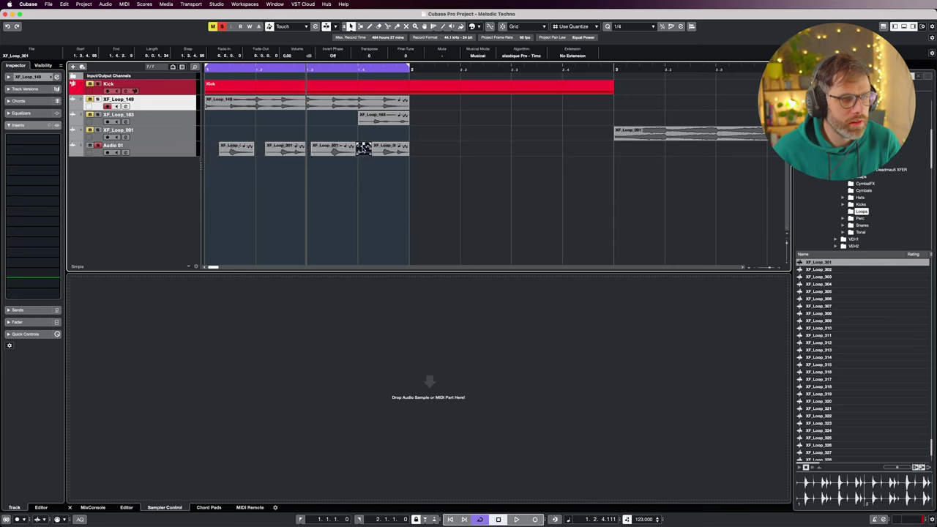
key(Delete)
key(space)
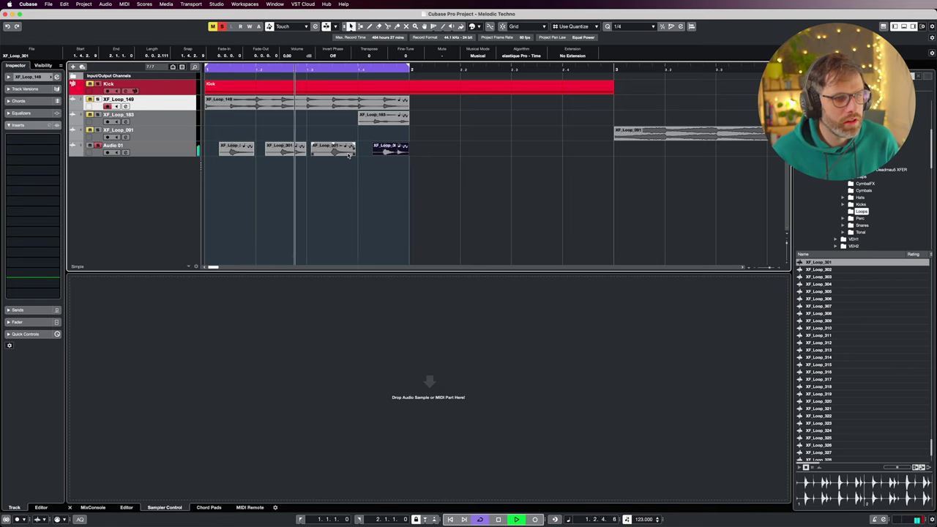
key(space)
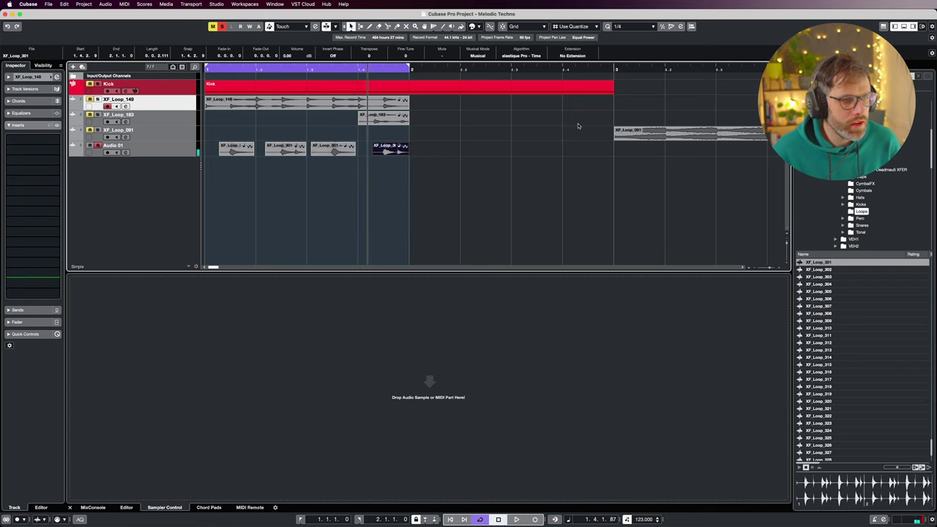
Step: Listen to the chopped XF_Loop_301 on its own, with XF_Loop_183 soloed, and with XF_Loop_149 soloed
drag(578, 126, 225, 147)
click(225, 137)
key(space)
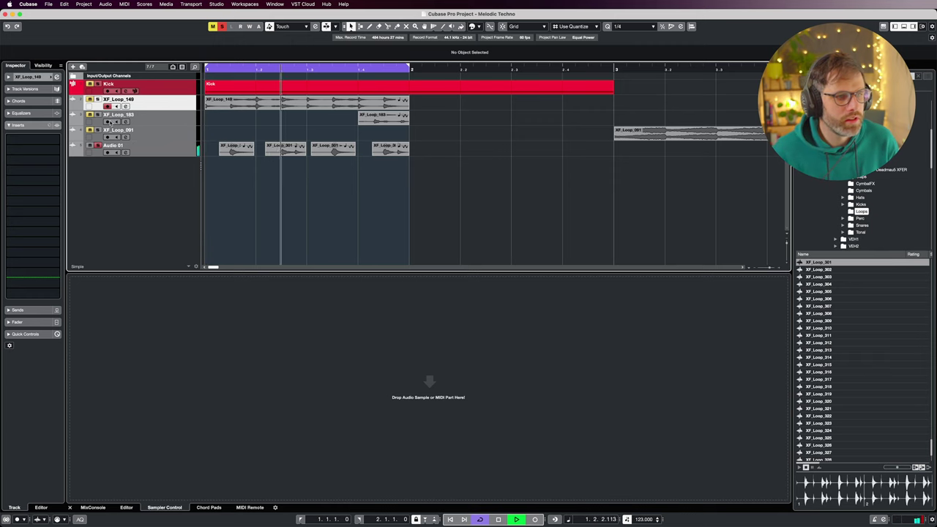
key(space)
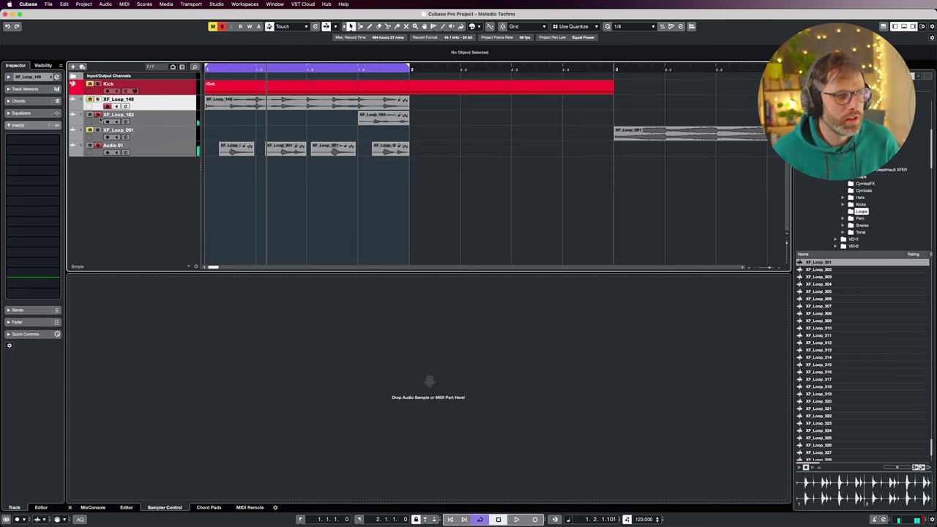
key(space)
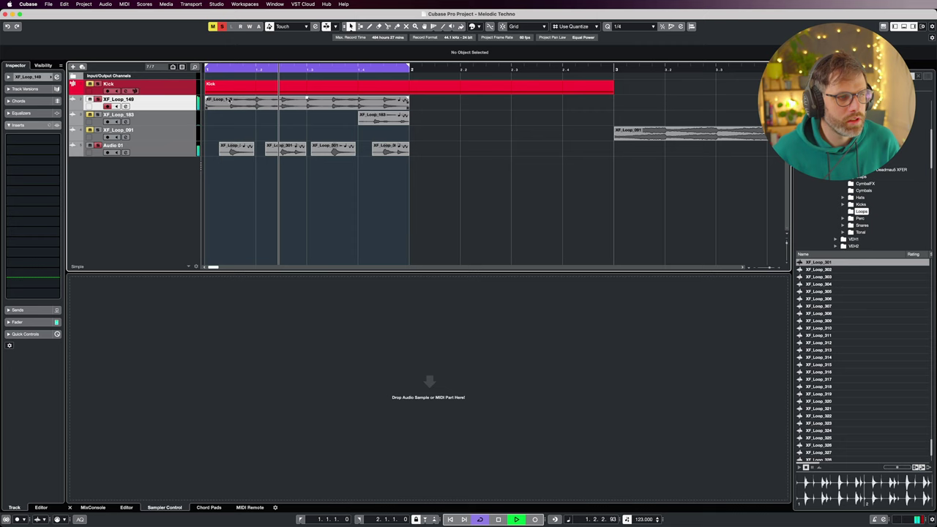
key(space)
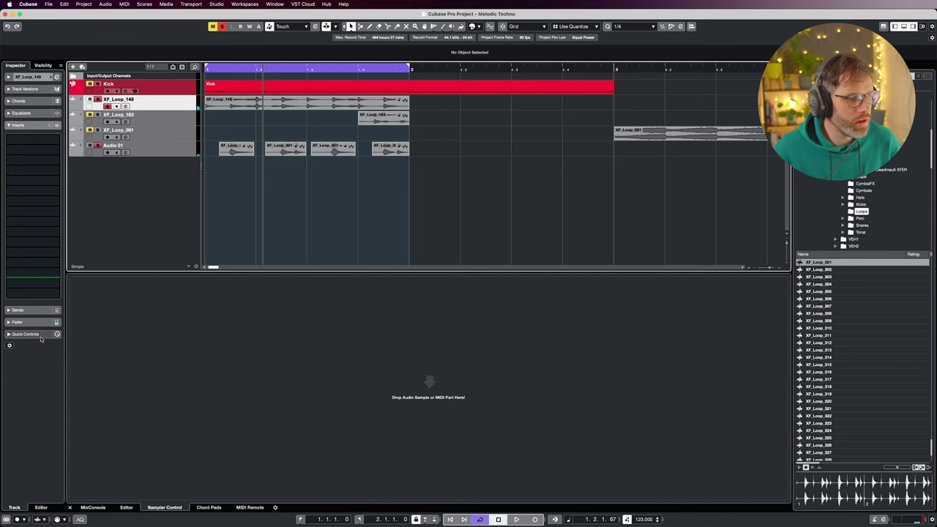
Step: Show the channel fader for the XF_Loop_149 track and lower its volume to about -7.5 dB during playback
click(22, 322)
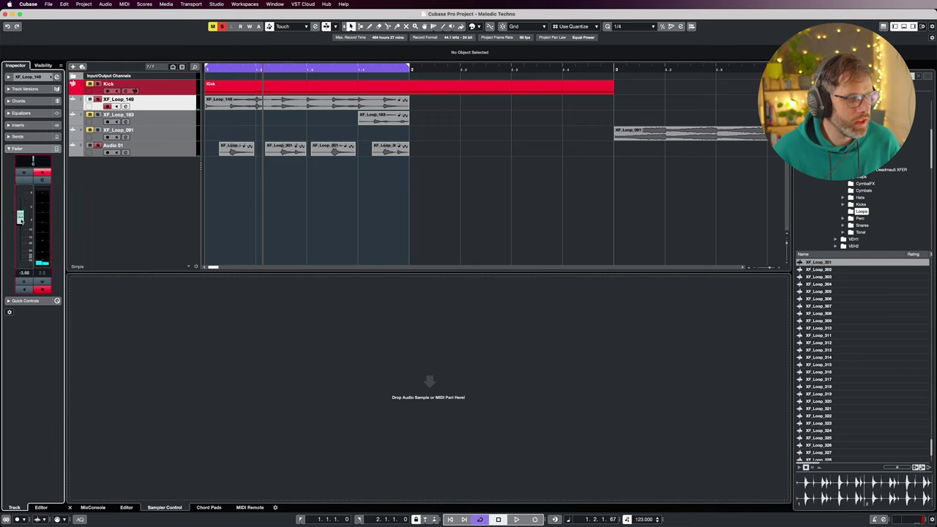
key(space)
drag(21, 218, 21, 227)
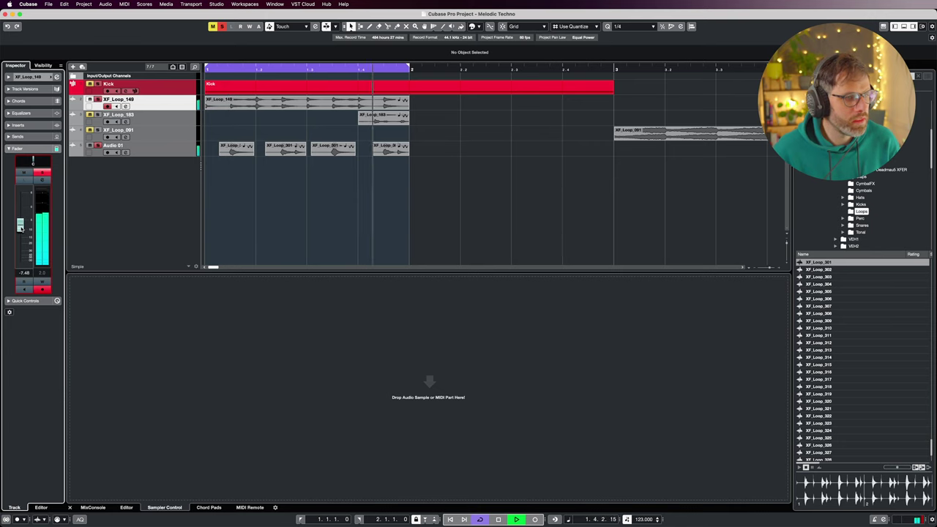
Step: Select the XF_Loop_183 track, solo it with the other loops and lower its volume to -2.81 dB during playback
click(117, 148)
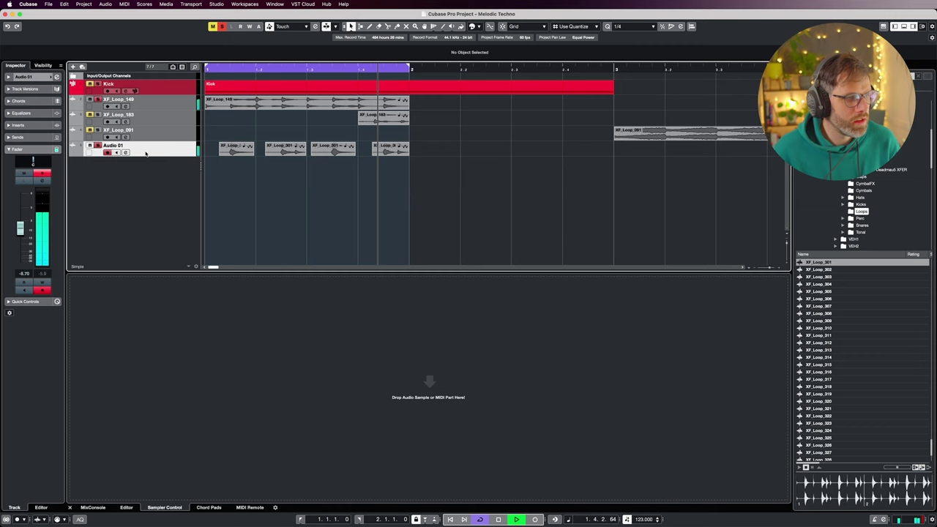
key(Up)
key(Up)
key(space)
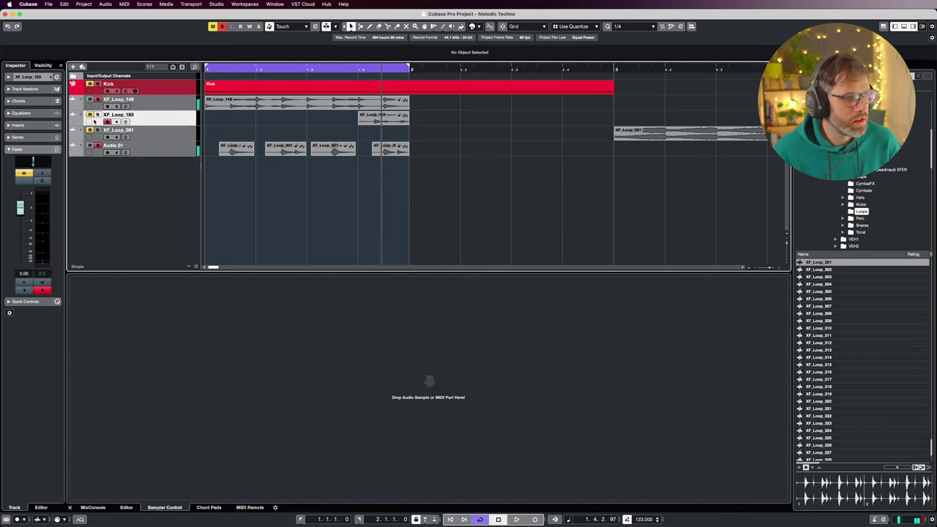
key(space)
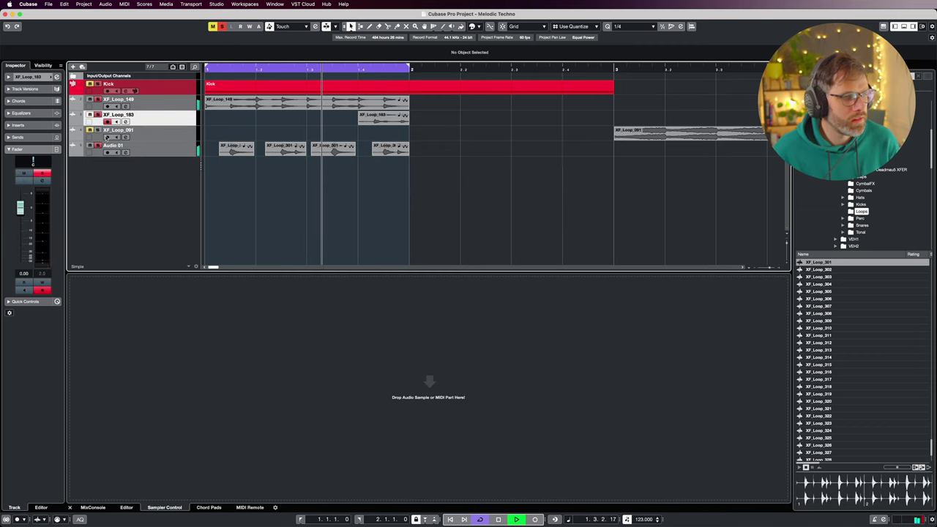
drag(20, 208, 21, 218)
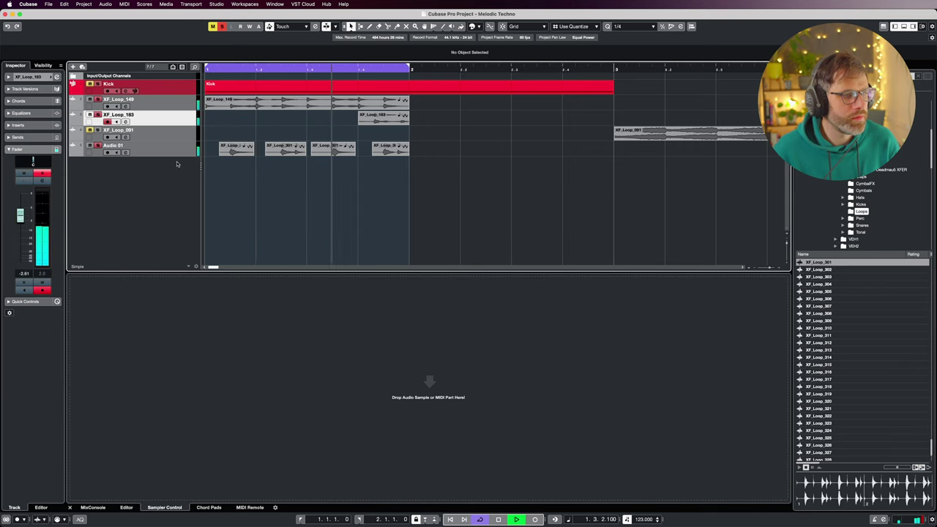
Step: Turn off all mutes and solos, play the full groove and select the Kick track to show its sampler
key(space)
key(space)
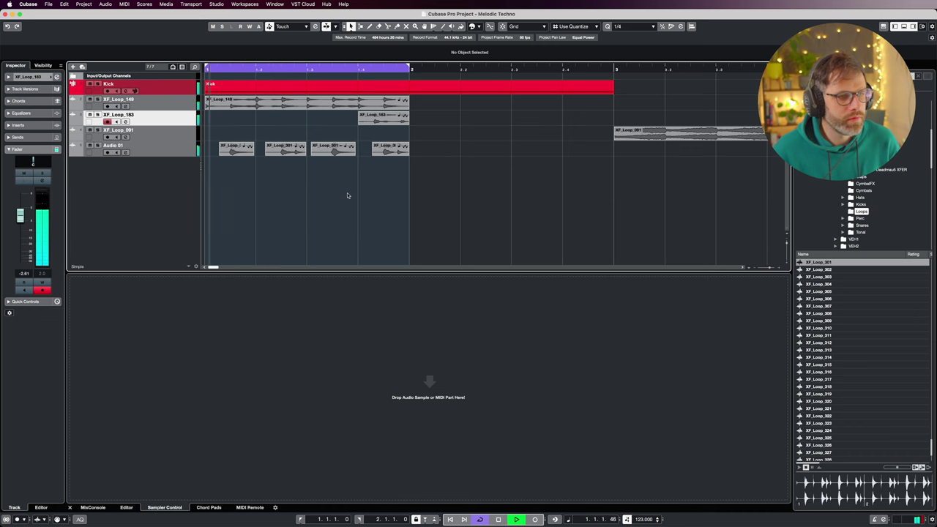
click(140, 92)
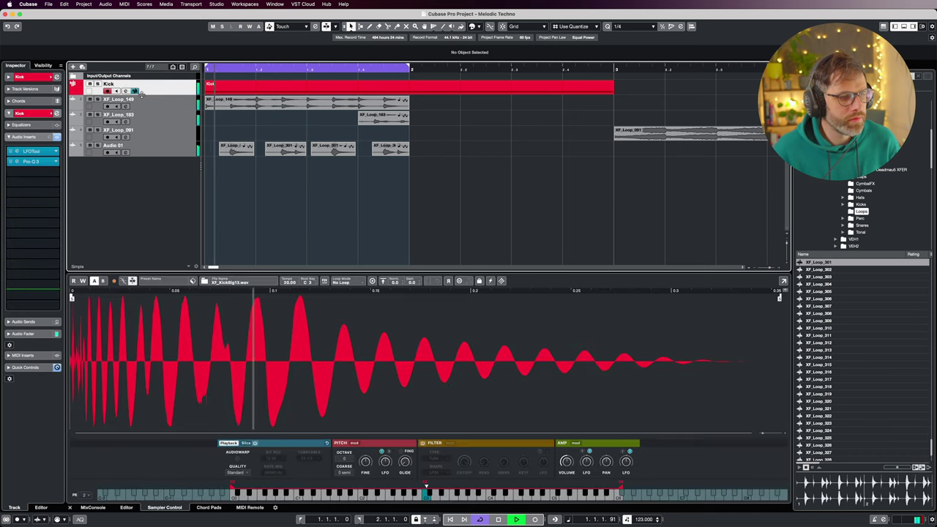
key(space)
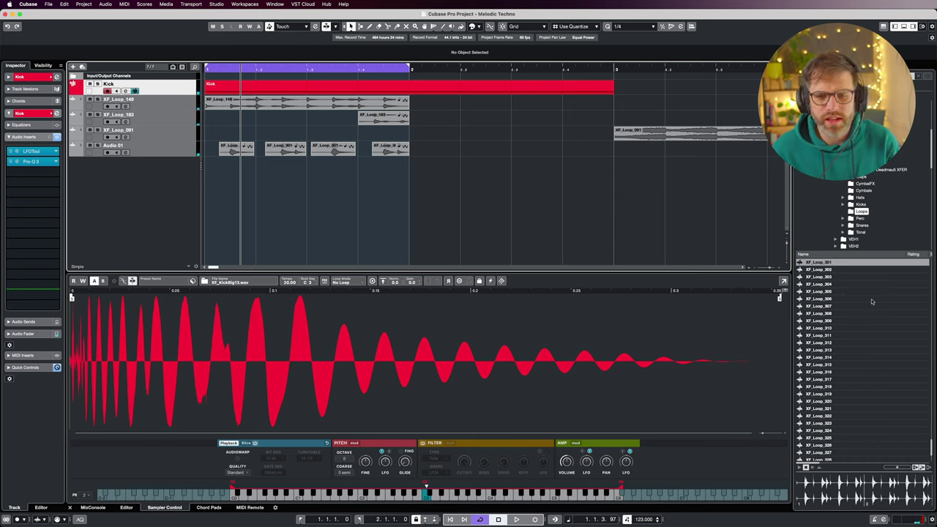
Step: Open the Big Kicks sample folder, preview a few kicks, load XF_KickBig11 into the Kick sampler and play the groove
click(862, 205)
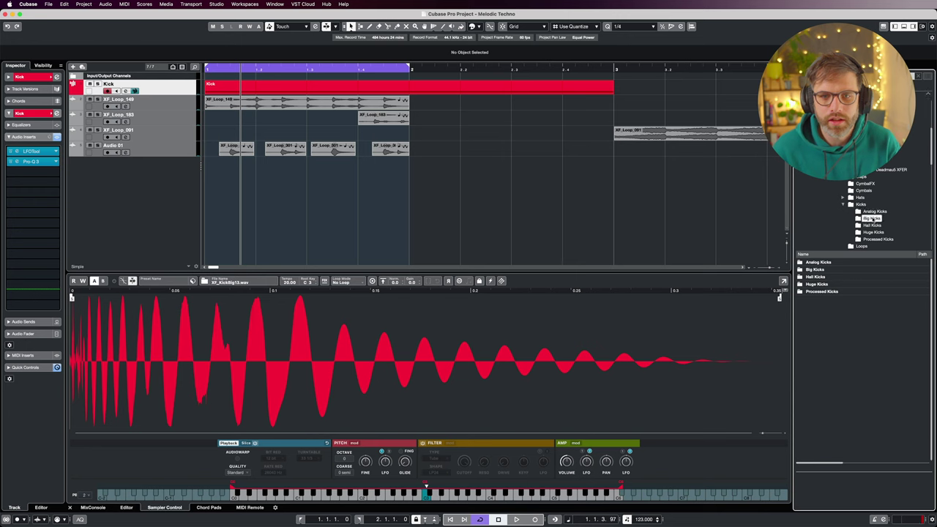
click(872, 219)
click(815, 322)
click(815, 328)
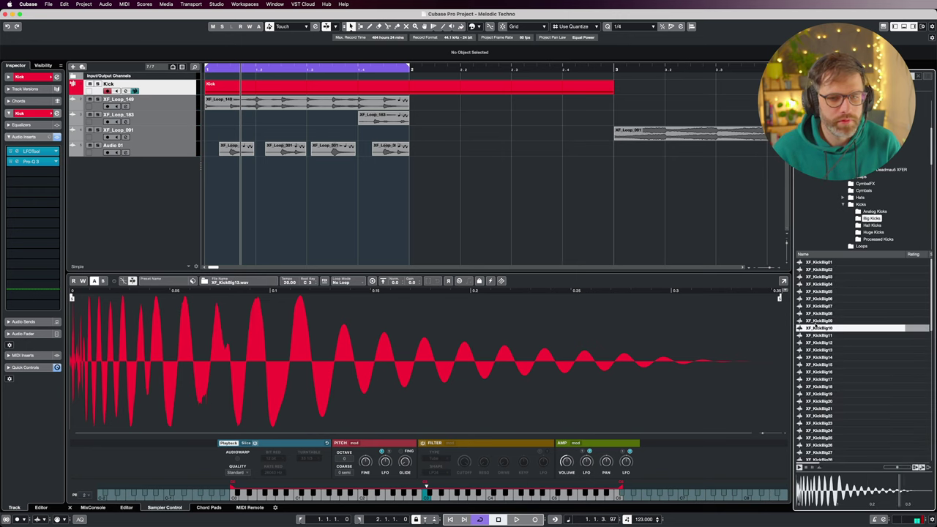
key(Down)
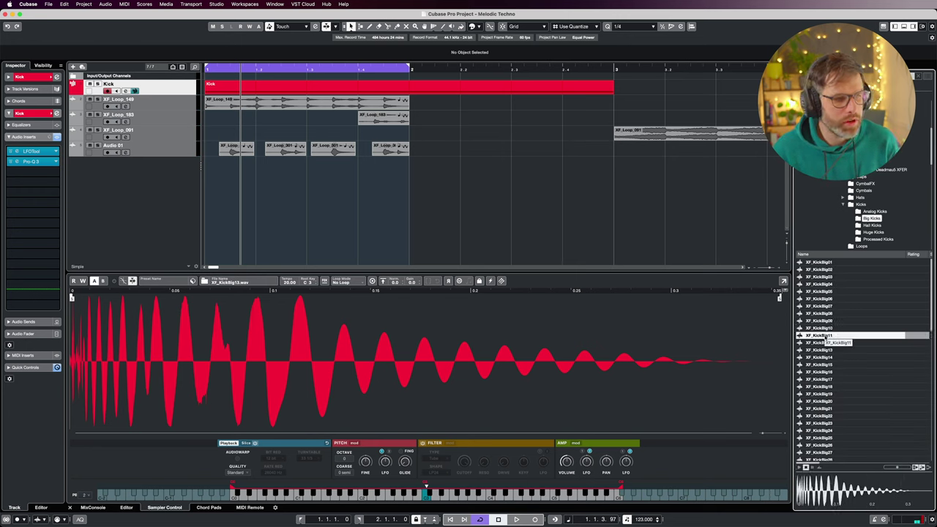
drag(620, 355, 620, 355)
key(space)
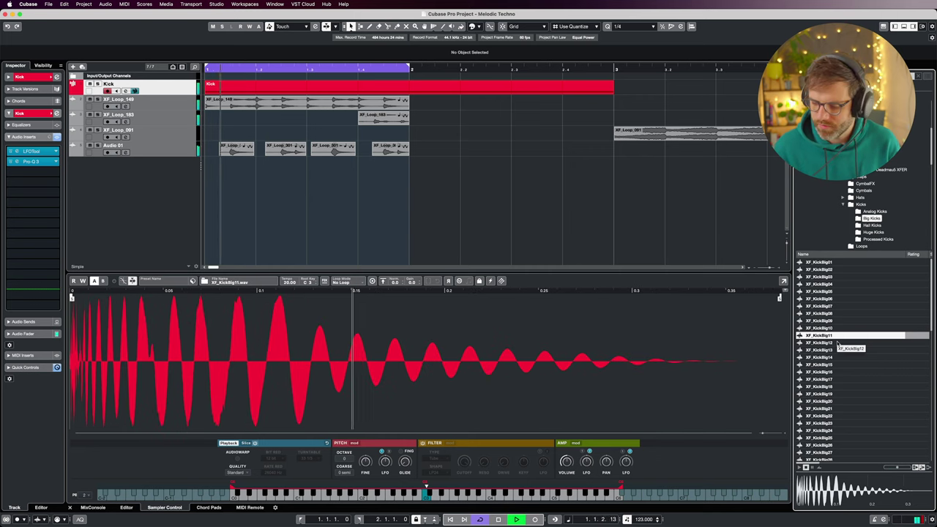
Step: Try the samples from XF_KickBig12 to XF_KickBig17 one after another in the Kick sampler while the groove plays
drag(839, 344, 667, 345)
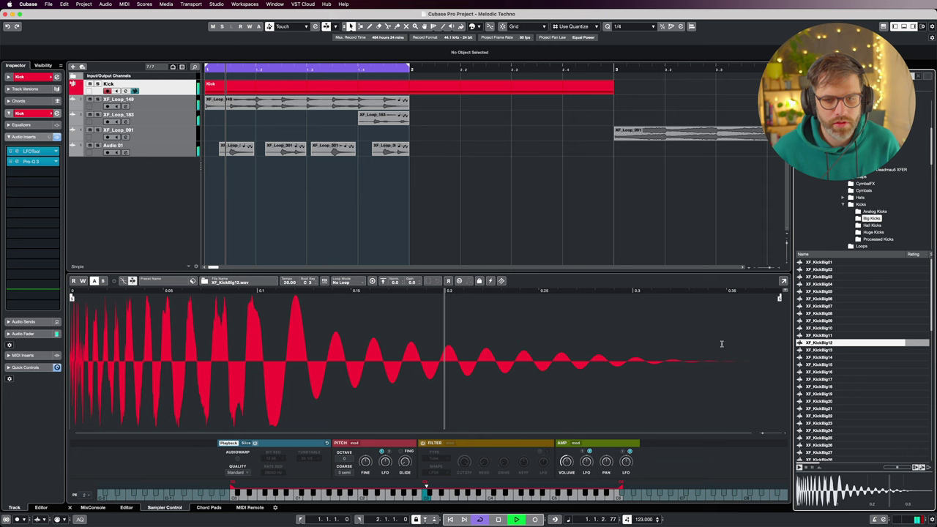
drag(820, 350, 665, 356)
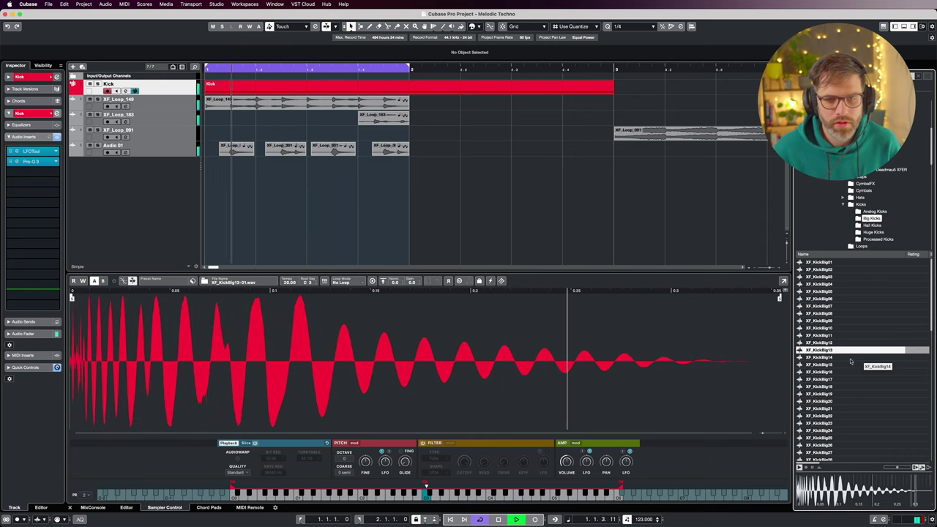
drag(835, 357, 665, 355)
click(835, 364)
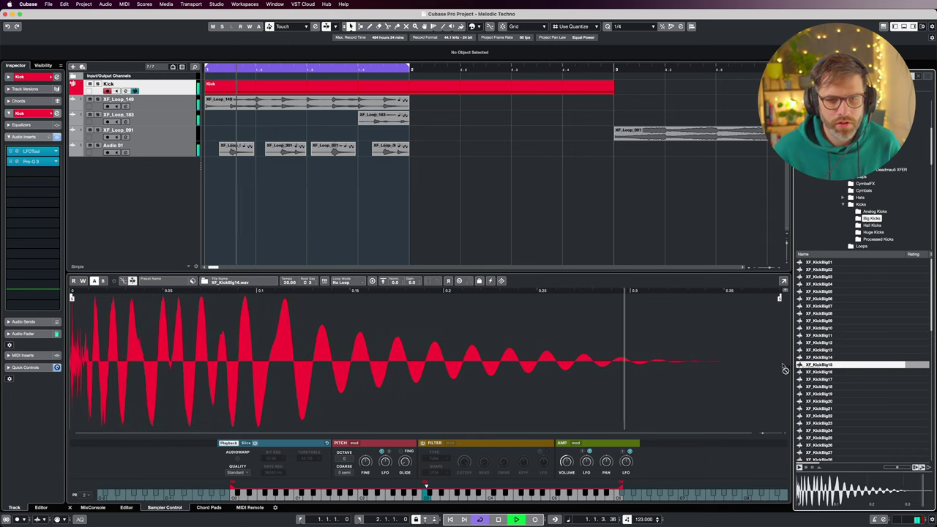
drag(829, 372, 713, 370)
drag(830, 380, 663, 376)
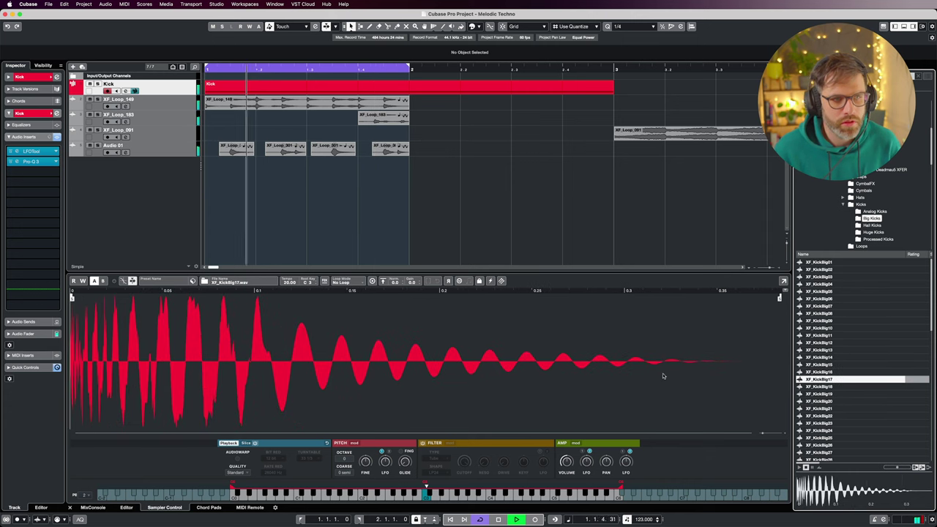
Step: Try XF_KickBig19, XF_KickBig20 and XF_KickBig21 in the Kick sampler against the playing groove
drag(822, 394, 730, 379)
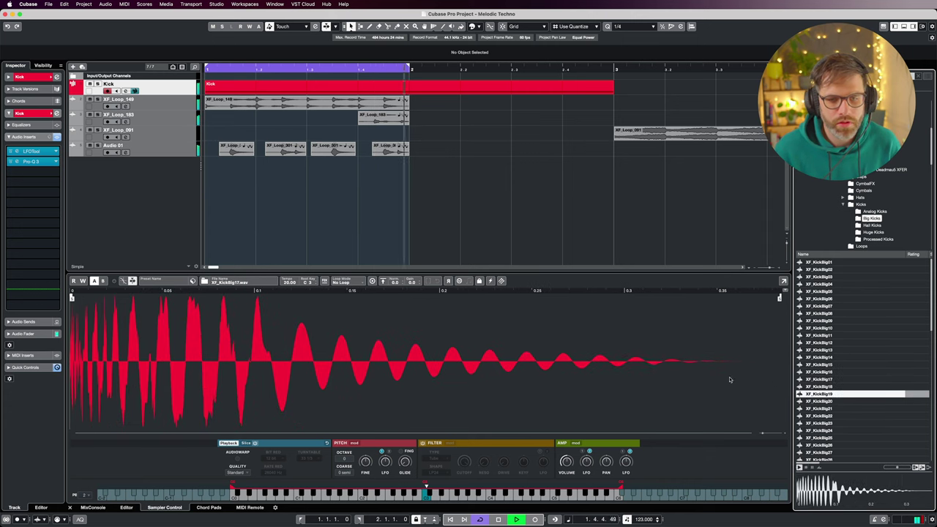
click(861, 402)
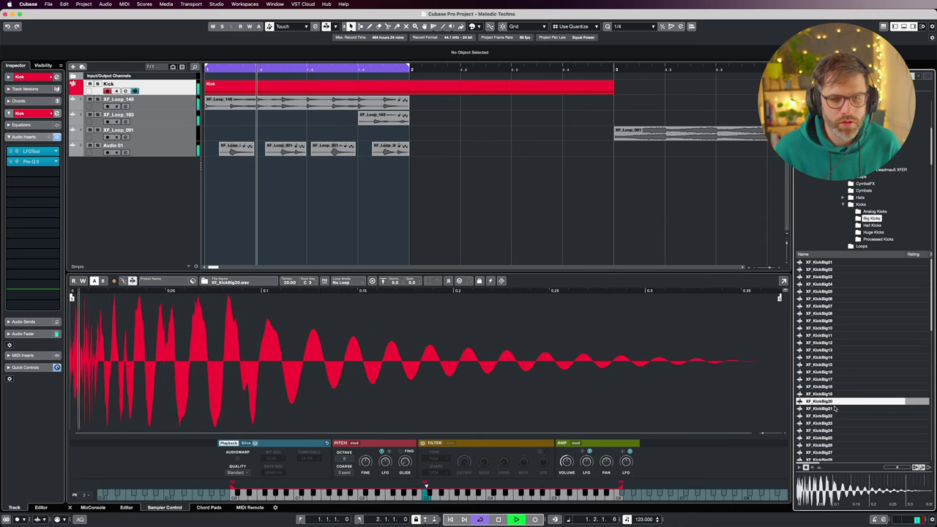
key(Down)
scroll(861, 399, down, 10)
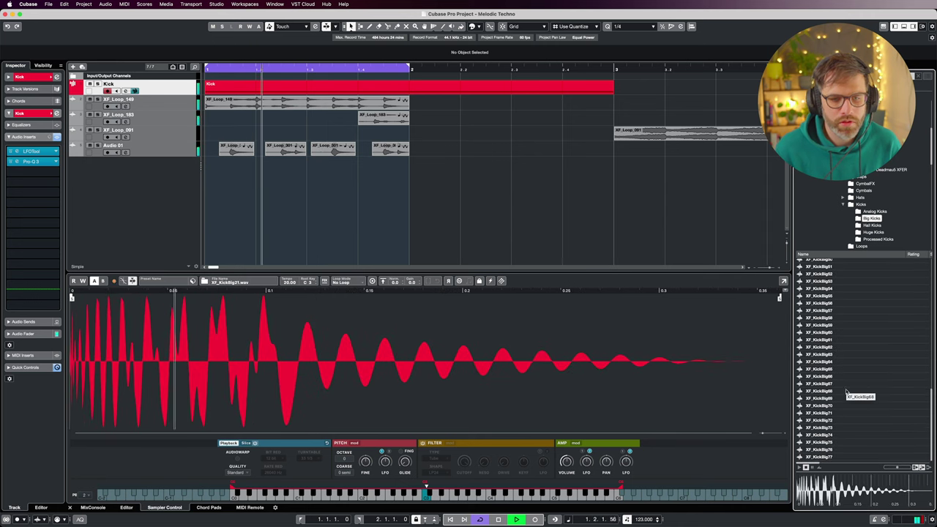
Step: Try kicks from the end of the Big Kicks folder in the Kick sampler and load XF_KickBig67
click(846, 383)
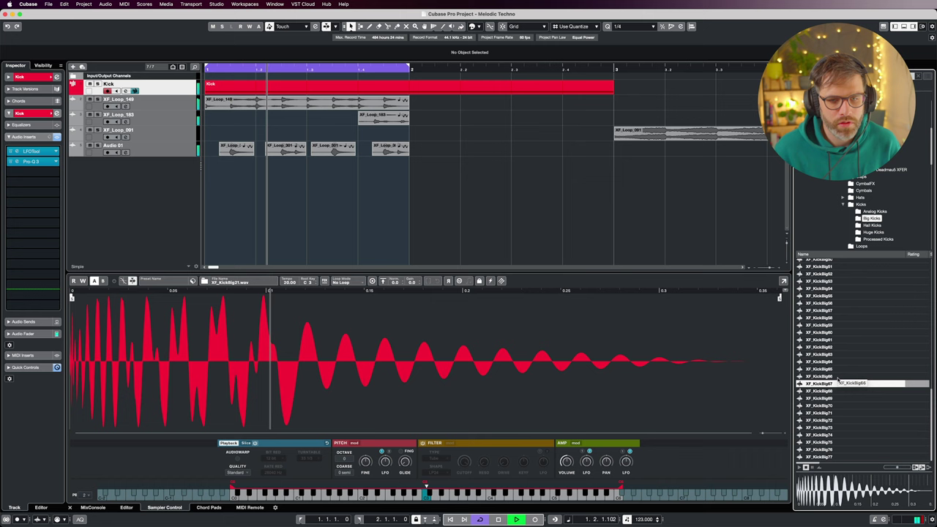
key(Up)
key(Up)
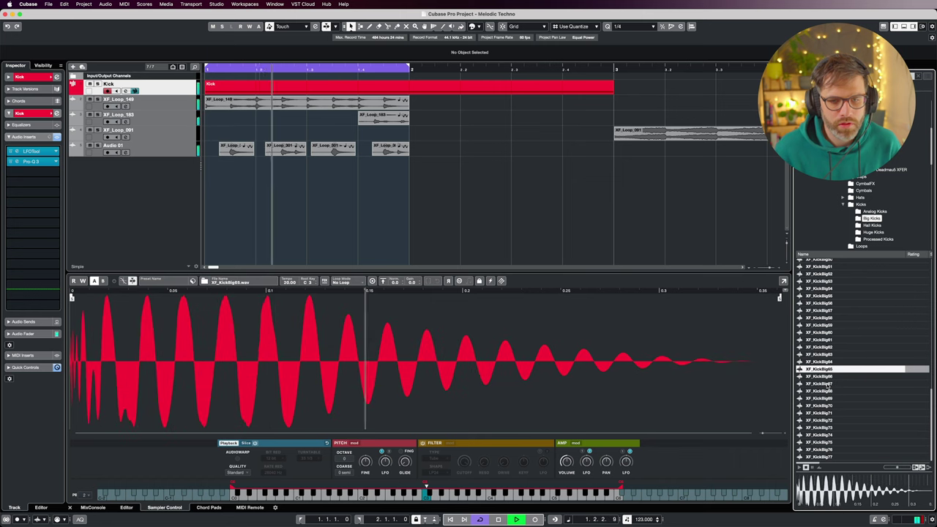
click(825, 384)
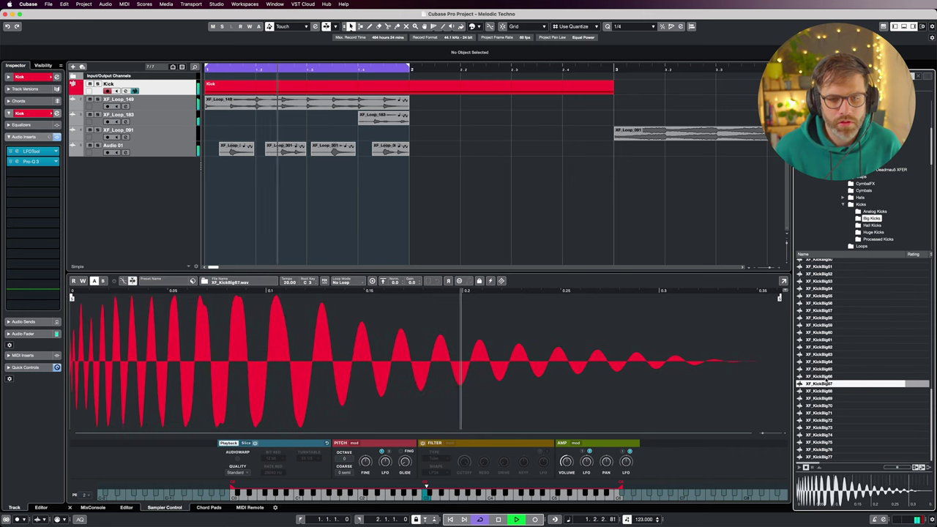
Step: Raise the middle peak of the LFOTool envelope on the Kick track while the groove plays, and close the plug-in
key(space)
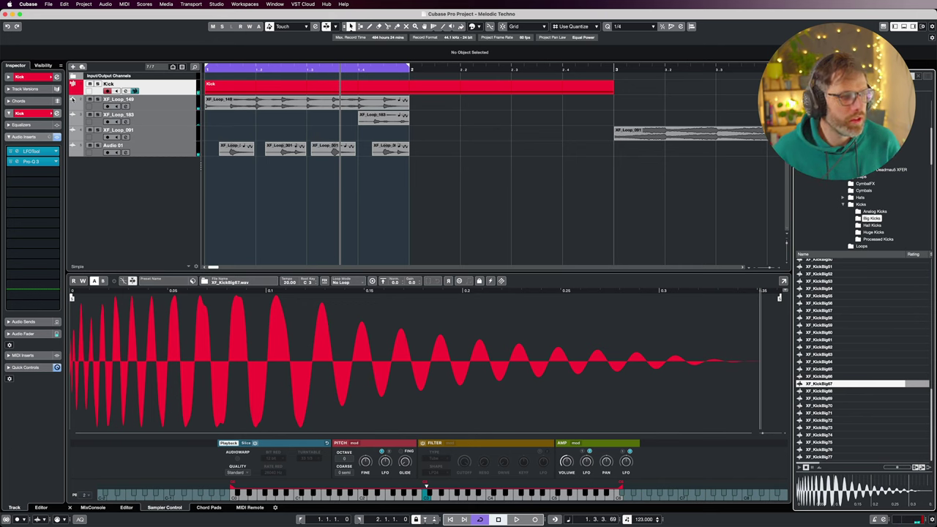
click(27, 151)
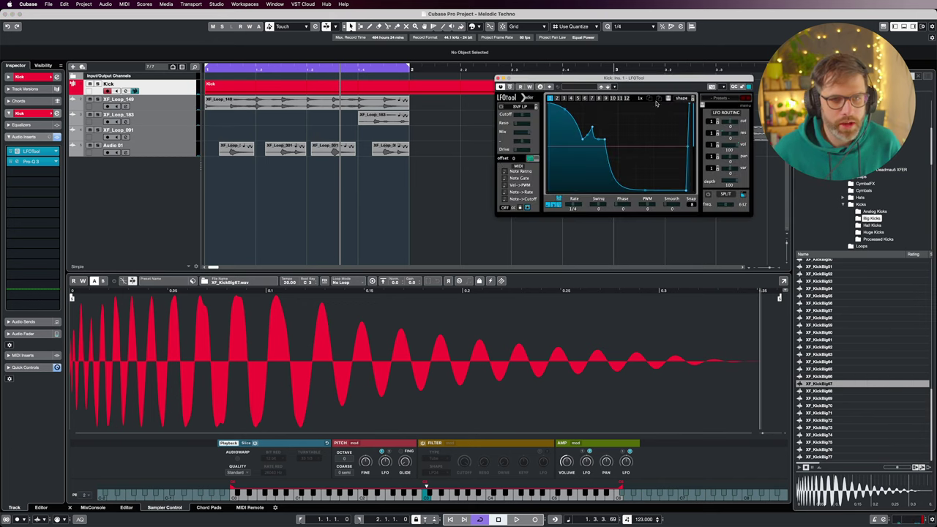
drag(641, 86, 556, 72)
key(space)
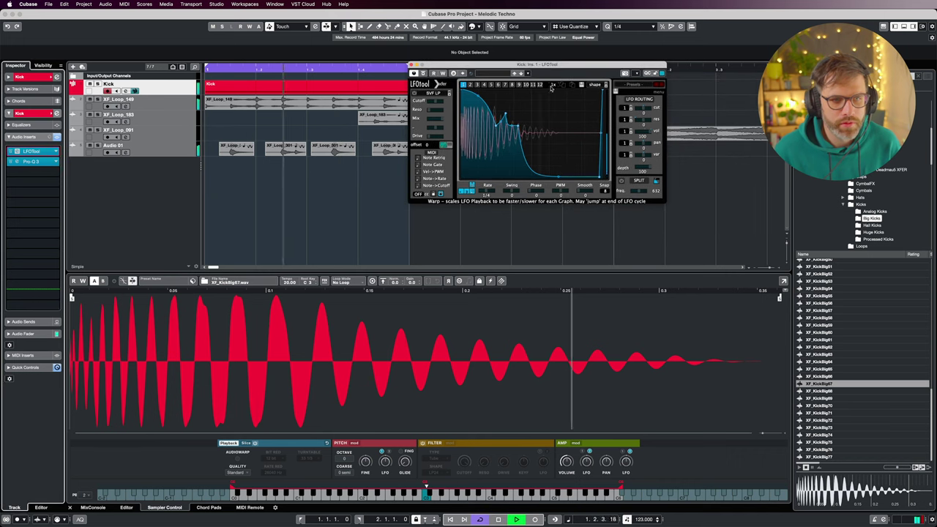
drag(506, 113, 510, 101)
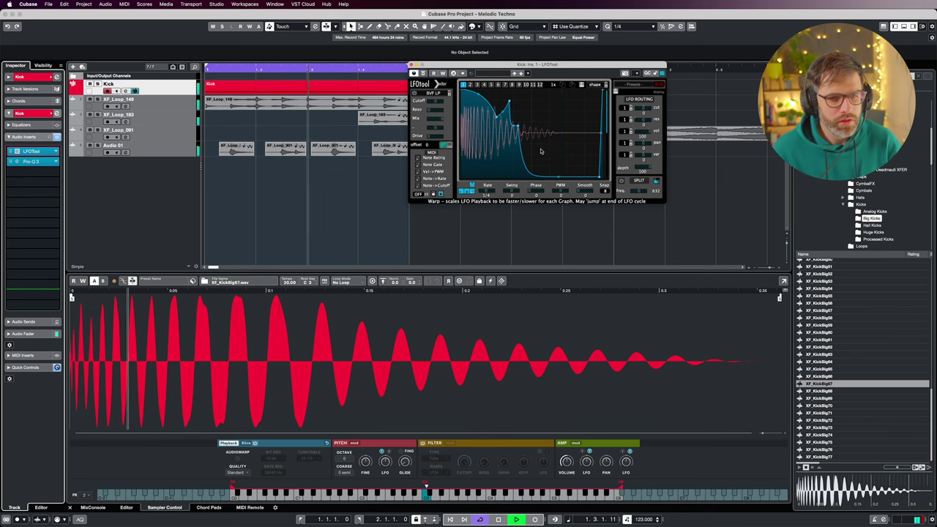
key(space)
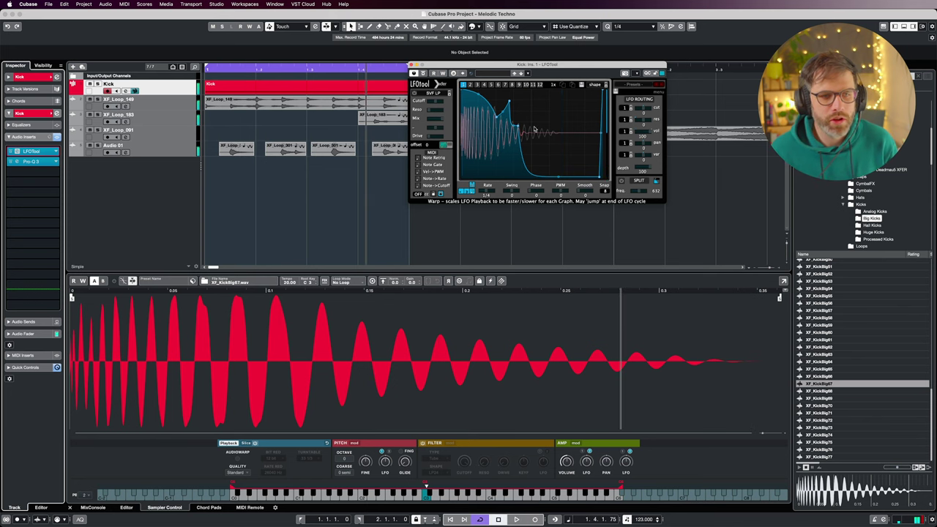
click(413, 65)
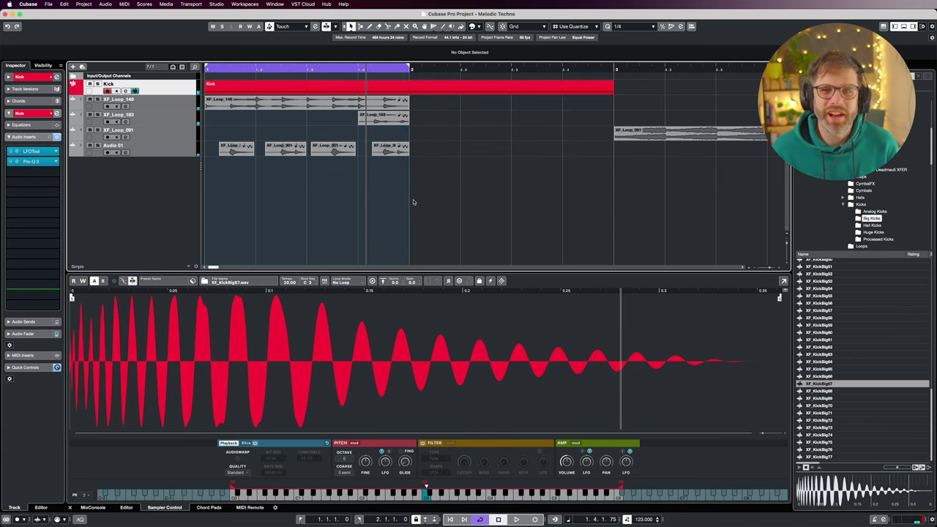
Step: Play the groove briefly and insert the Pro-Q 3 equalizer on the XF_Loop_149 track
key(space)
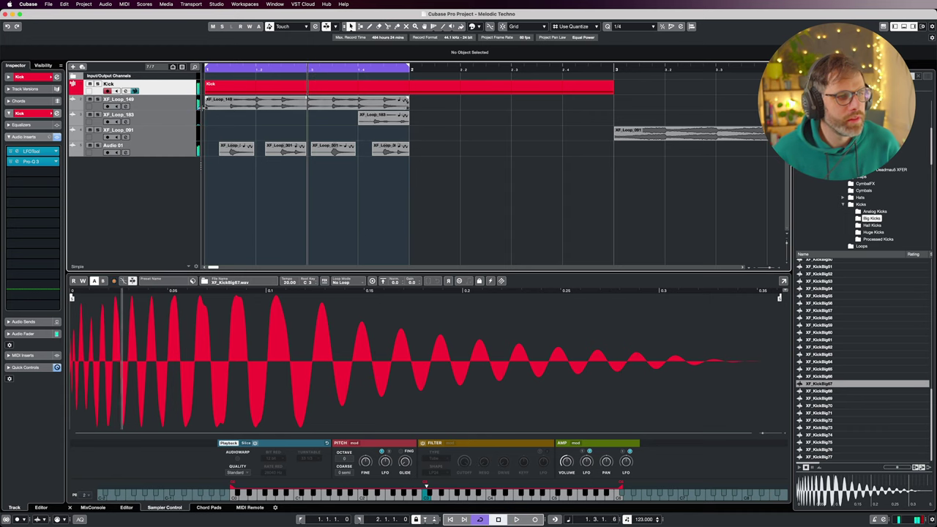
click(161, 107)
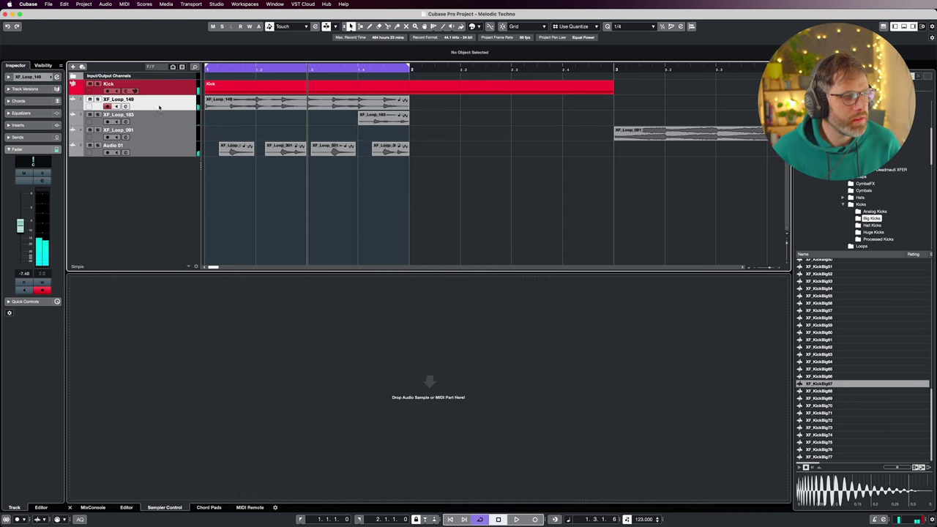
click(28, 126)
click(29, 141)
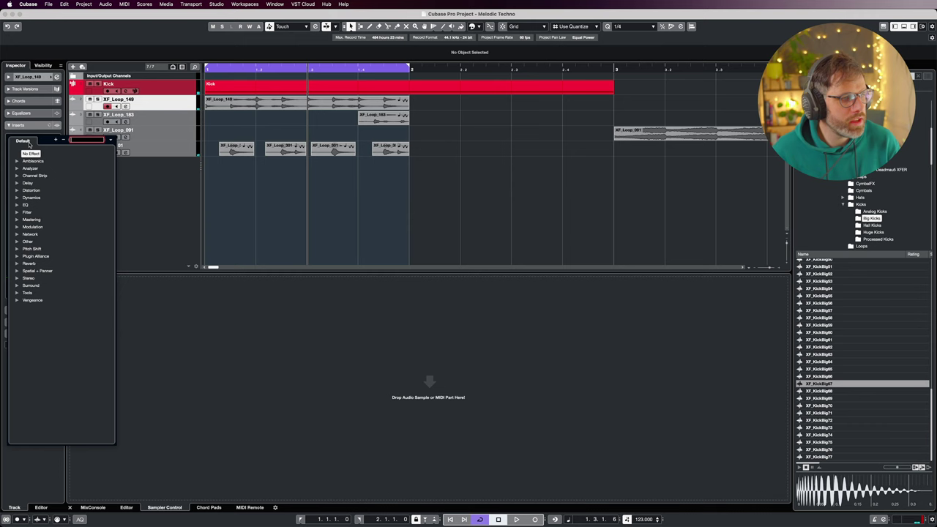
text(pro)
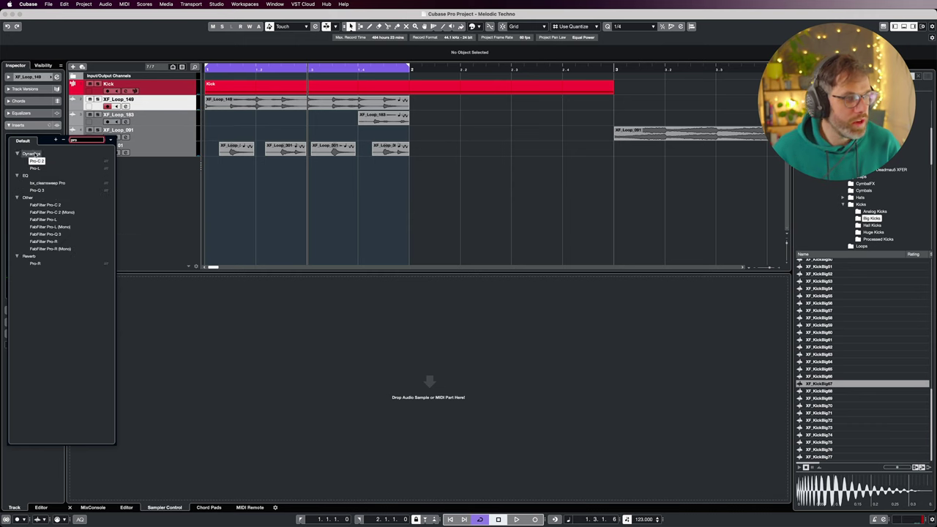
click(36, 190)
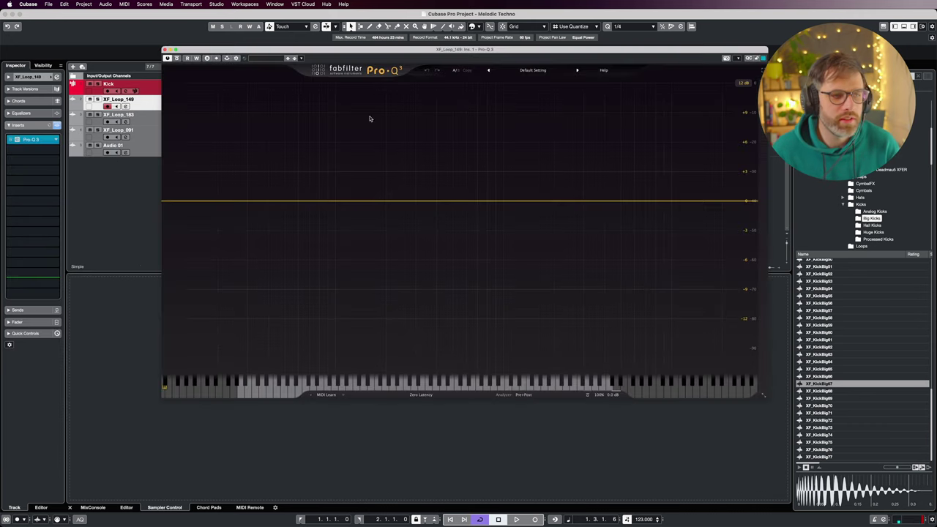
Step: Add a 12 dB/oct low cut in XF_Loop_149's Pro-Q 3, sweep it into the upper mids during playback, and close the equalizer
drag(349, 50, 357, 154)
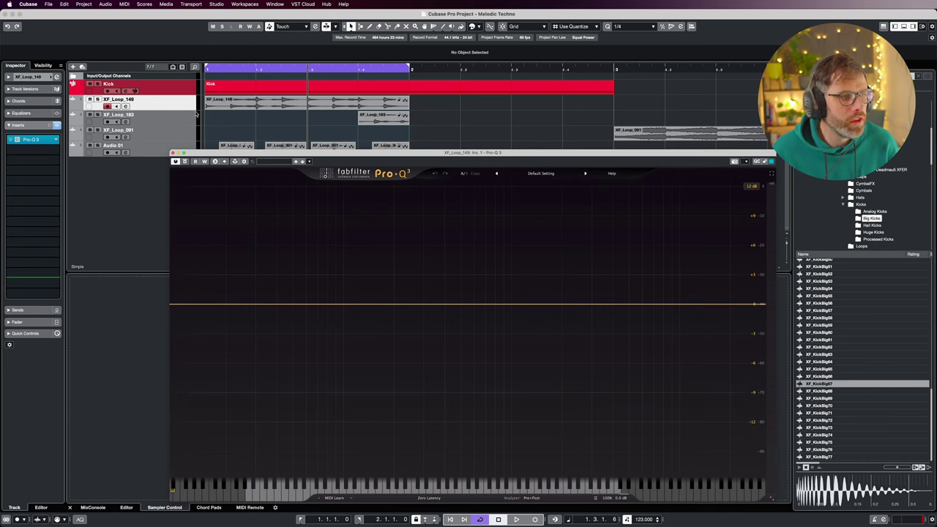
click(177, 303)
key(space)
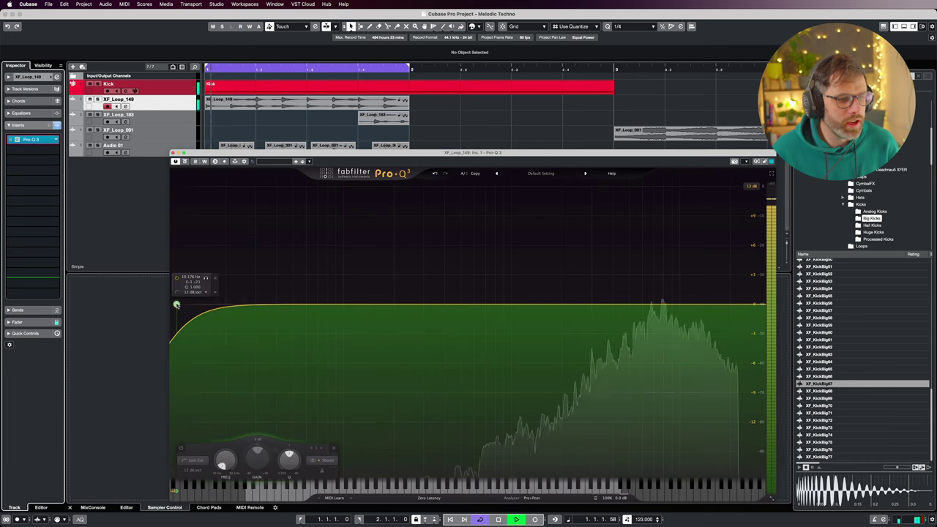
drag(177, 303, 553, 309)
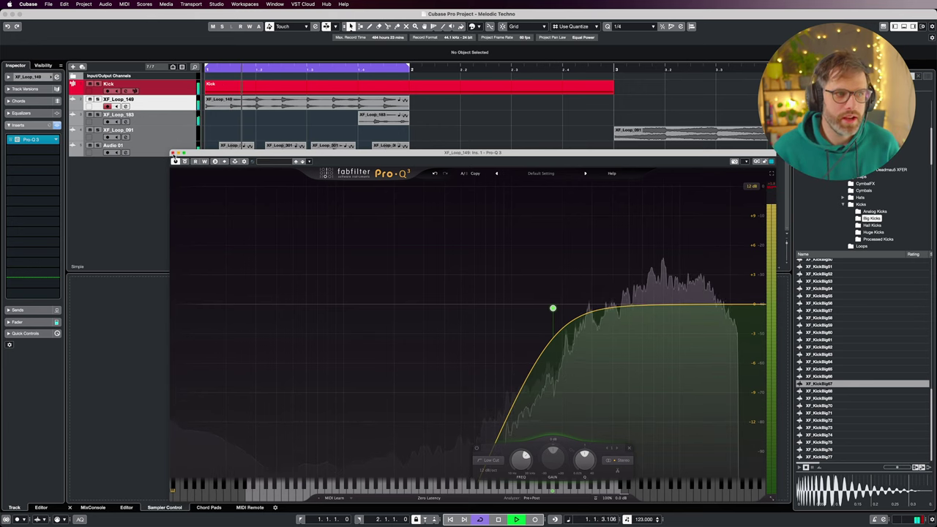
click(173, 153)
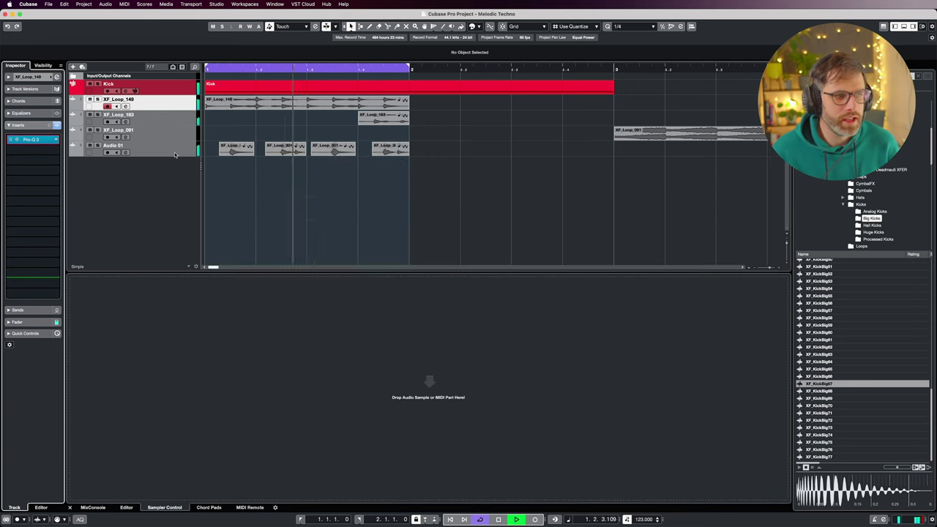
Step: Solo the XF_Loop_183 track and insert Pro-Q 3 on it
click(97, 114)
click(192, 115)
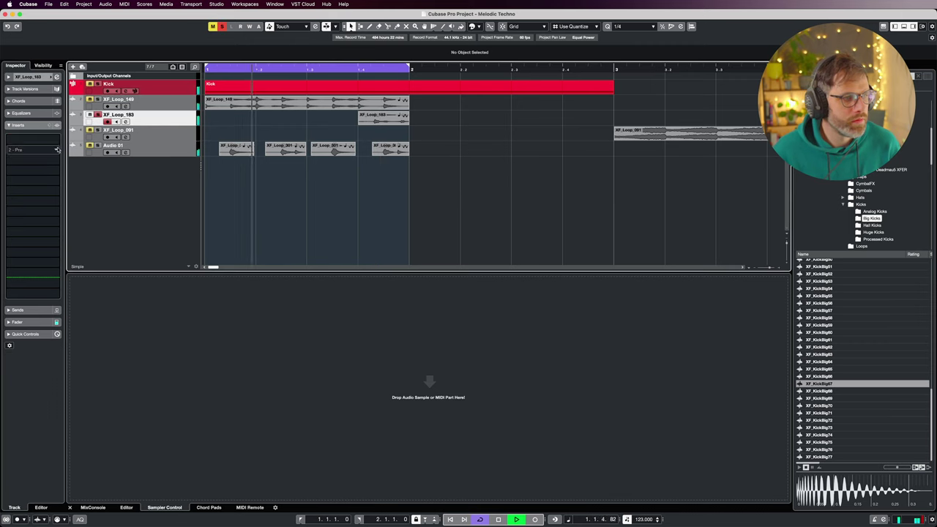
click(56, 140)
text(pro)
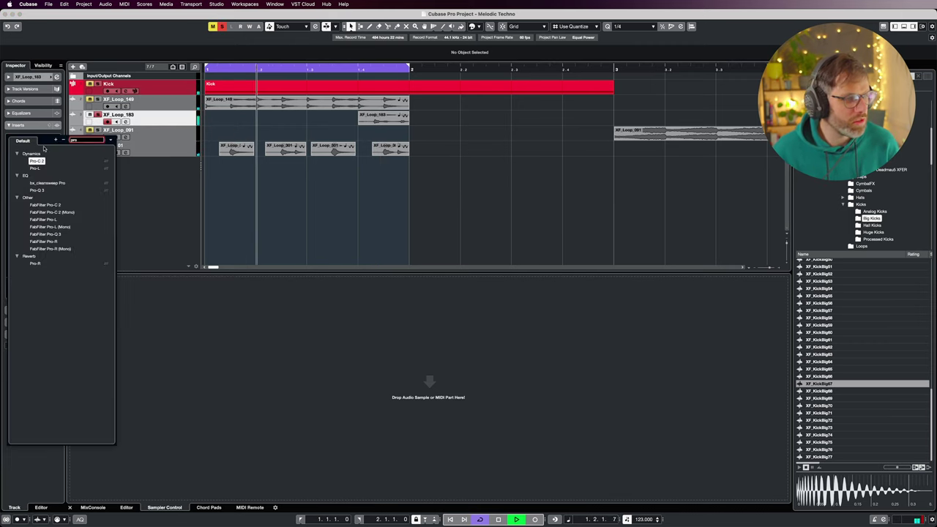
click(37, 190)
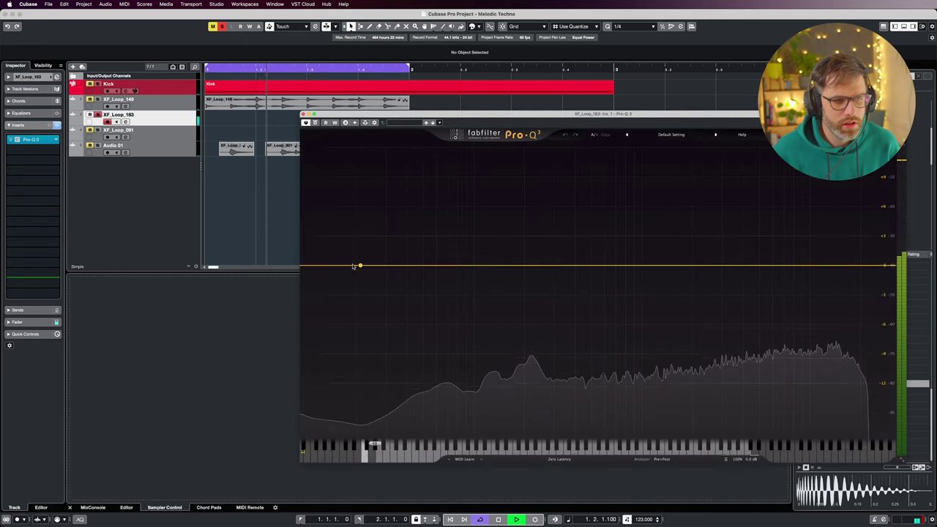
Step: Give XF_Loop_183 a 12 dB/oct low cut at about 315 Hz and a 6 dB/oct high cut at about 9.7 kHz
drag(318, 265, 557, 308)
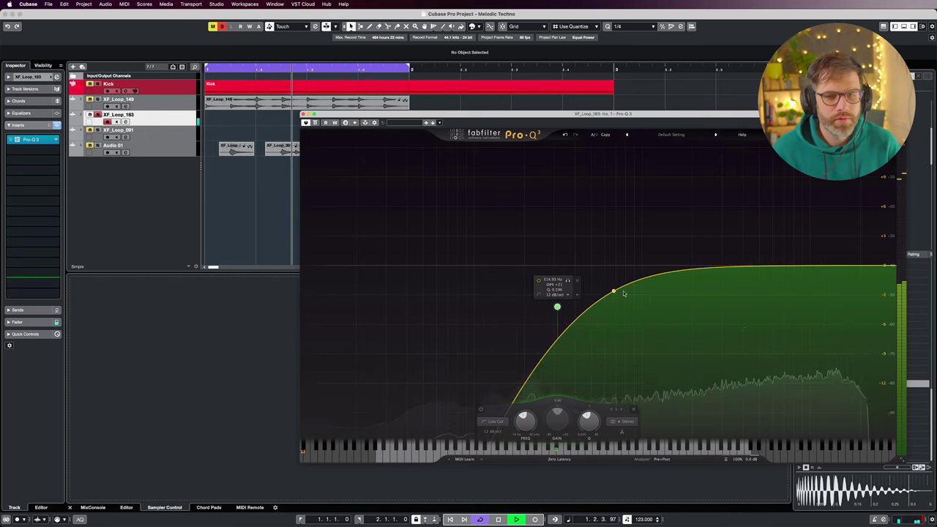
click(885, 266)
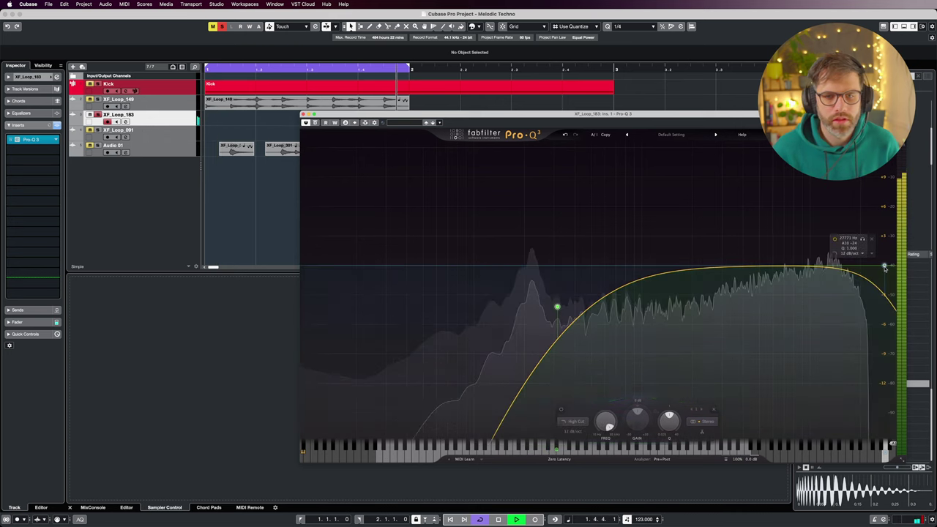
click(851, 253)
click(851, 261)
drag(885, 265, 808, 272)
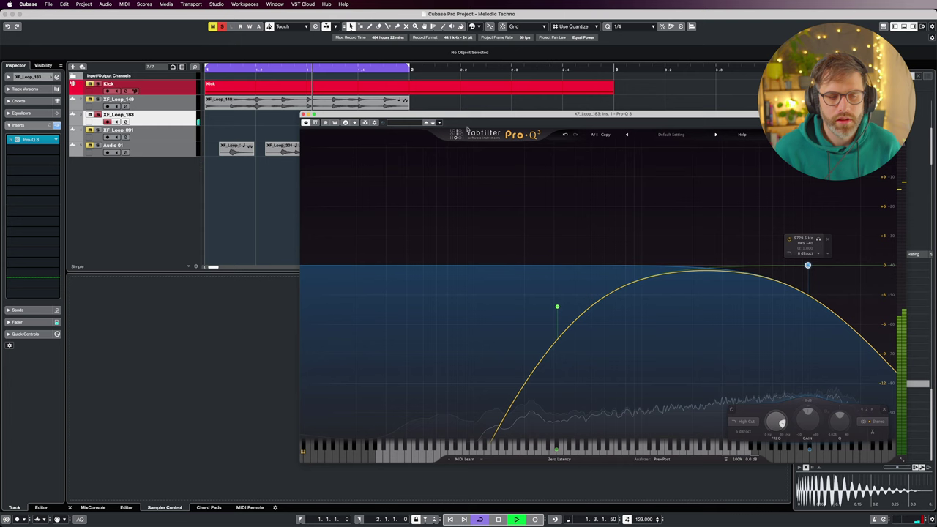
Step: Take XF_Loop_183 out of solo and play the full groove
key(space)
click(98, 115)
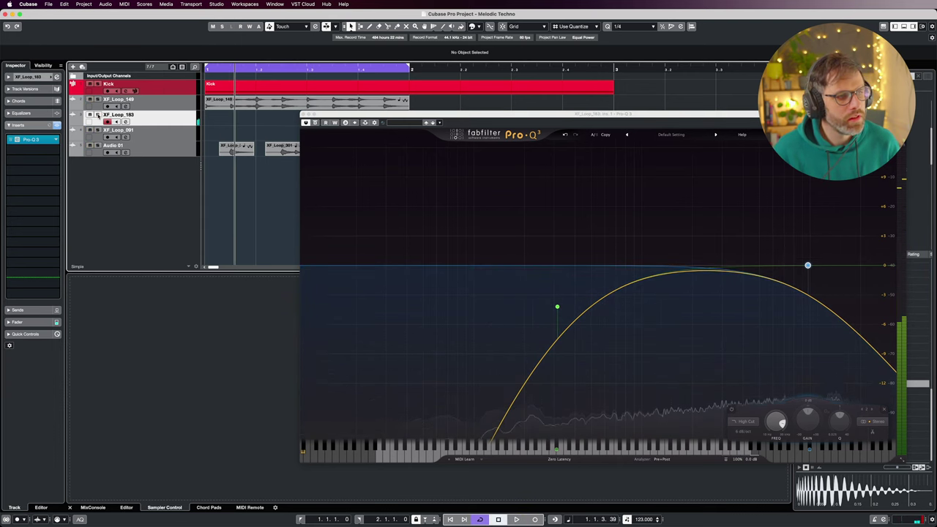
key(space)
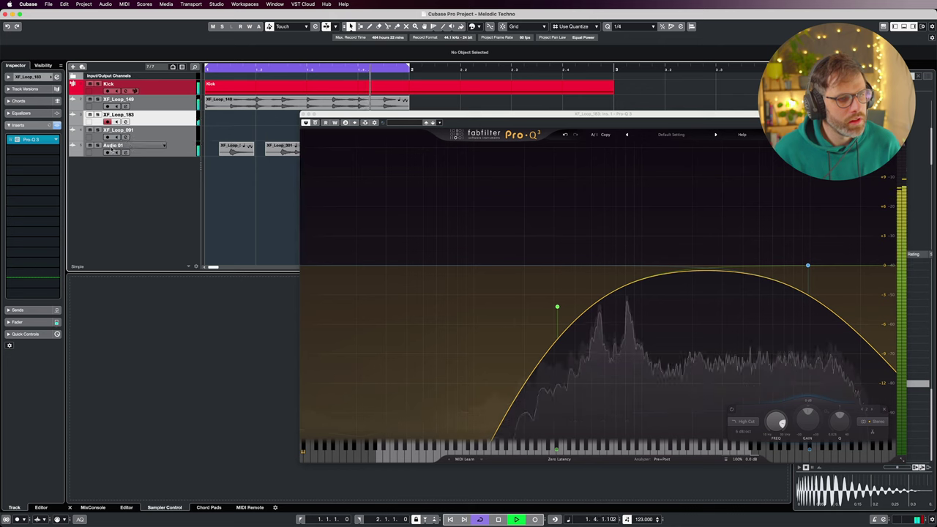
Step: Solo the Audio 01 track and insert Pro-Q 3 on it
click(167, 152)
key(s)
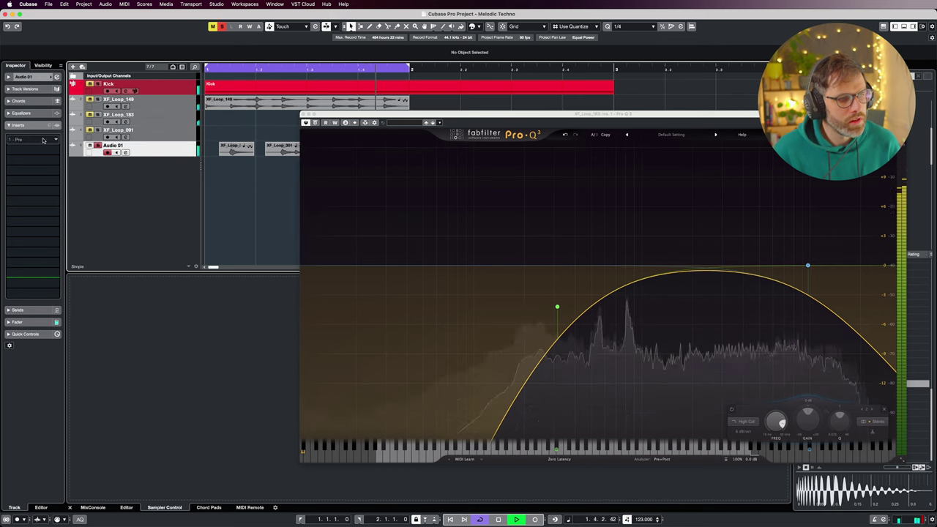
click(33, 133)
text(pro)
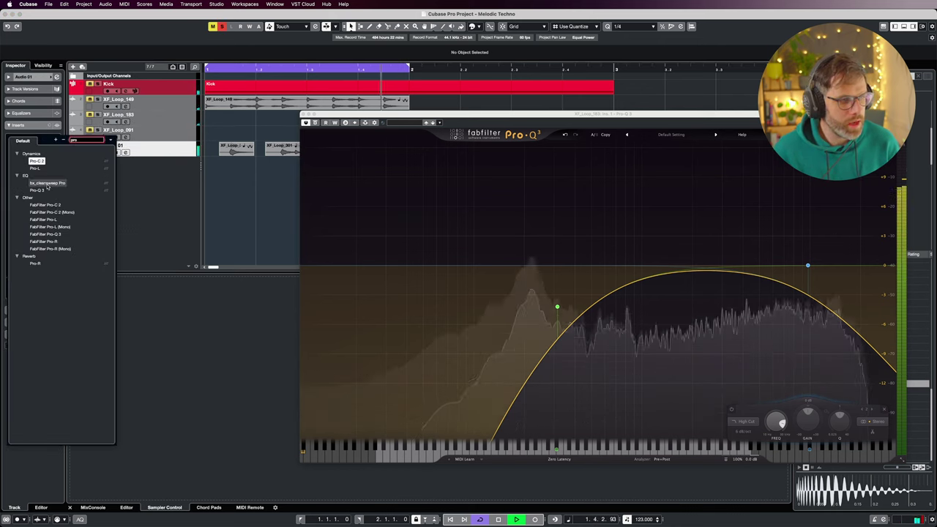
click(45, 190)
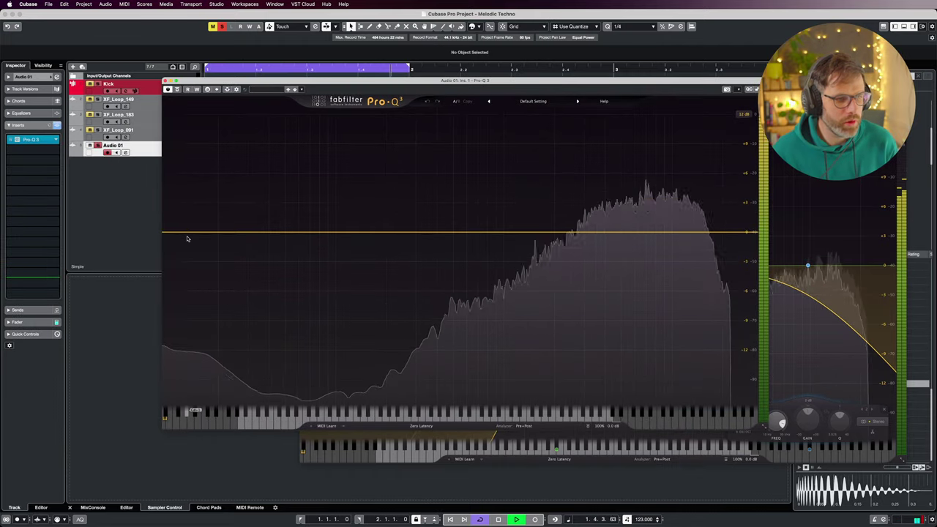
Step: Give Audio 01 a 12 dB/oct low cut at about 469 Hz and a high shelf of about -2.8 dB near 2.7 kHz, and close both equalizers
click(173, 231)
click(189, 220)
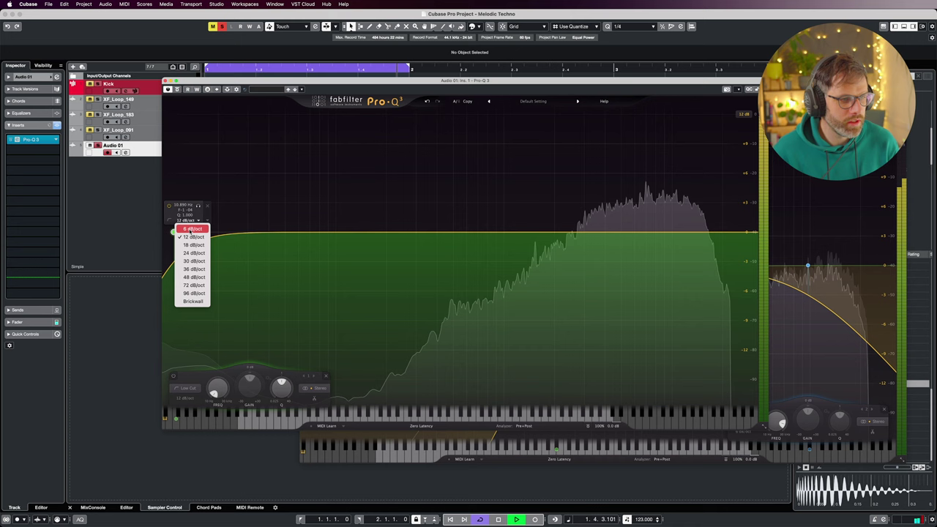
click(237, 233)
drag(174, 231, 451, 233)
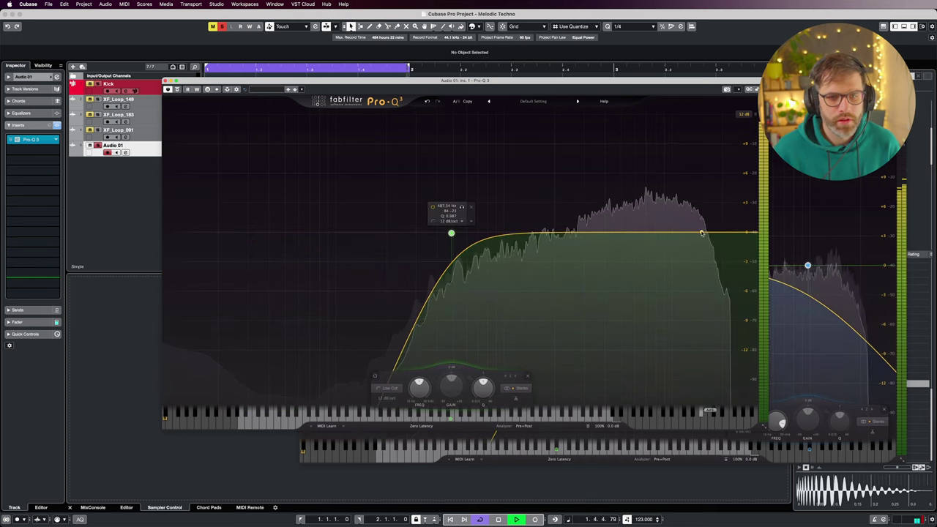
drag(701, 232, 580, 260)
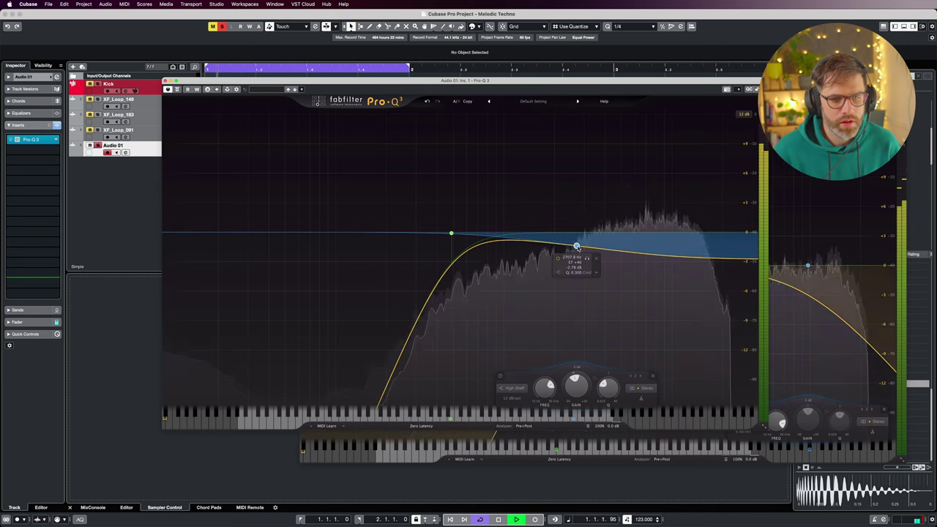
drag(455, 241, 449, 277)
key(space)
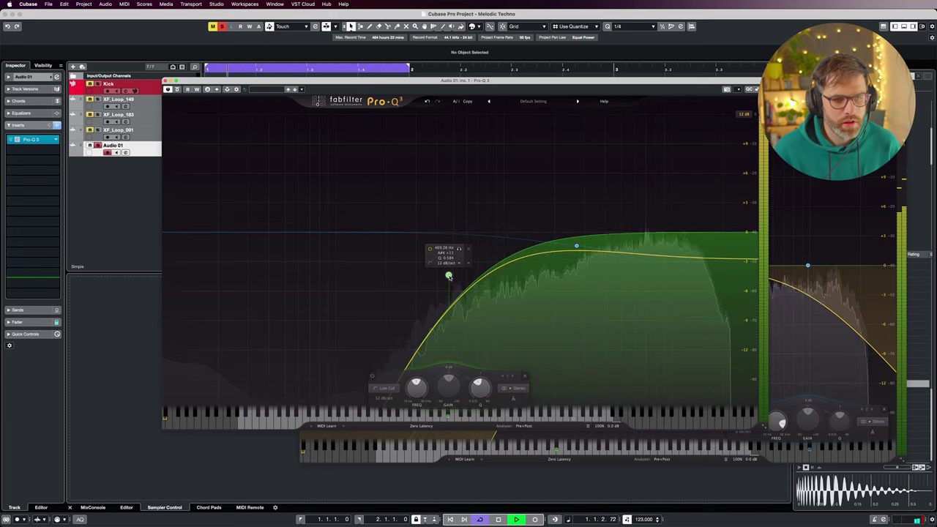
click(166, 80)
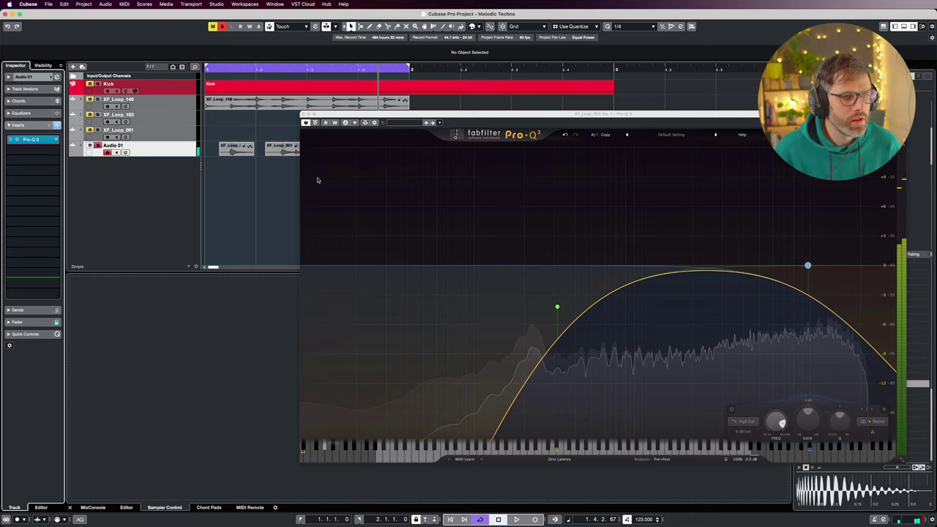
click(304, 115)
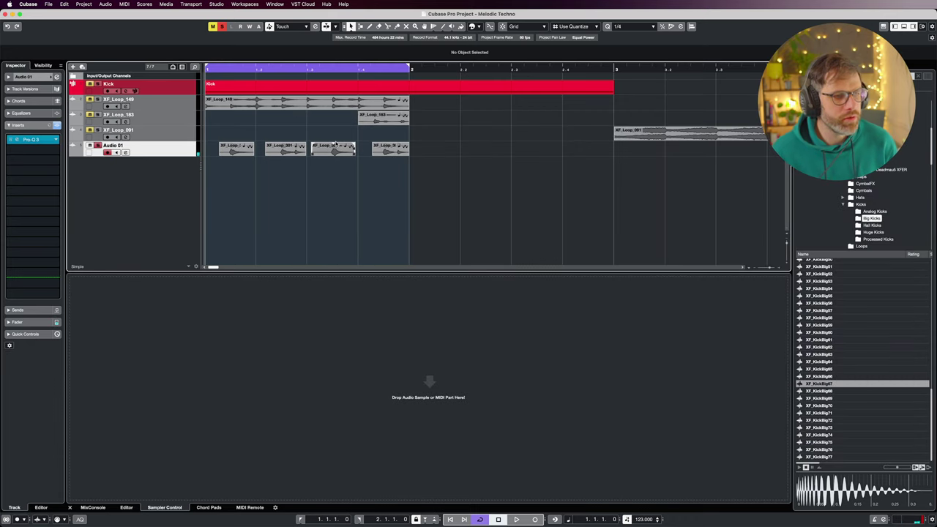
Step: Set the low-cut slope in the Kick's Pro-Q 3 to 24 dB/oct, clear all solos and play the full groove
click(150, 85)
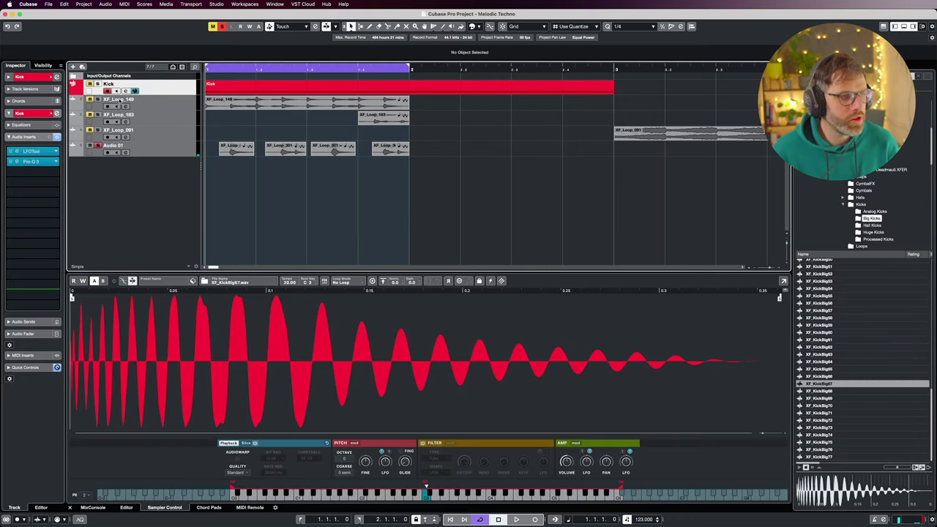
click(20, 161)
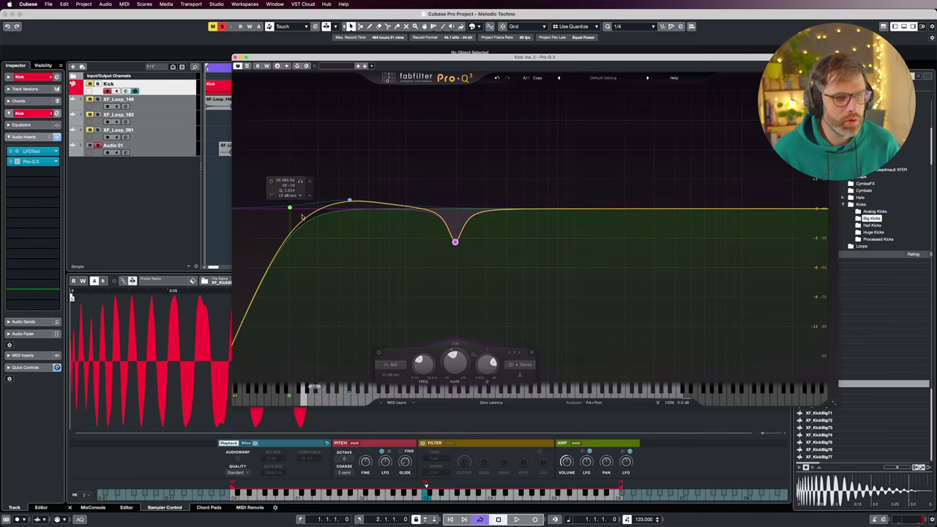
key(space)
click(287, 196)
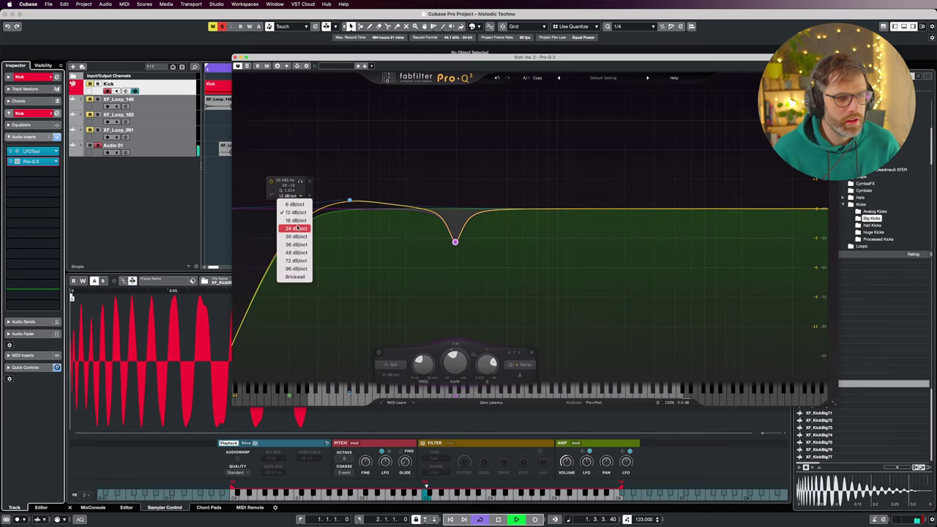
click(296, 228)
click(100, 86)
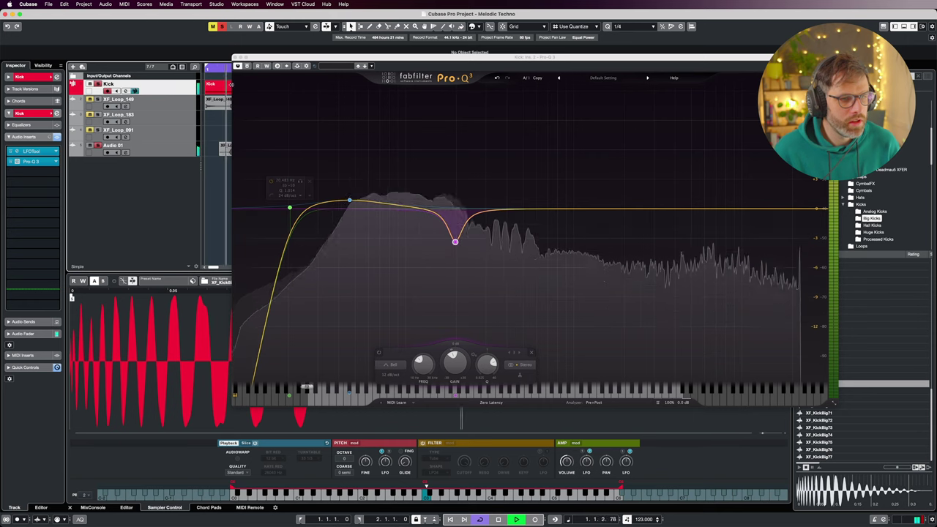
click(236, 57)
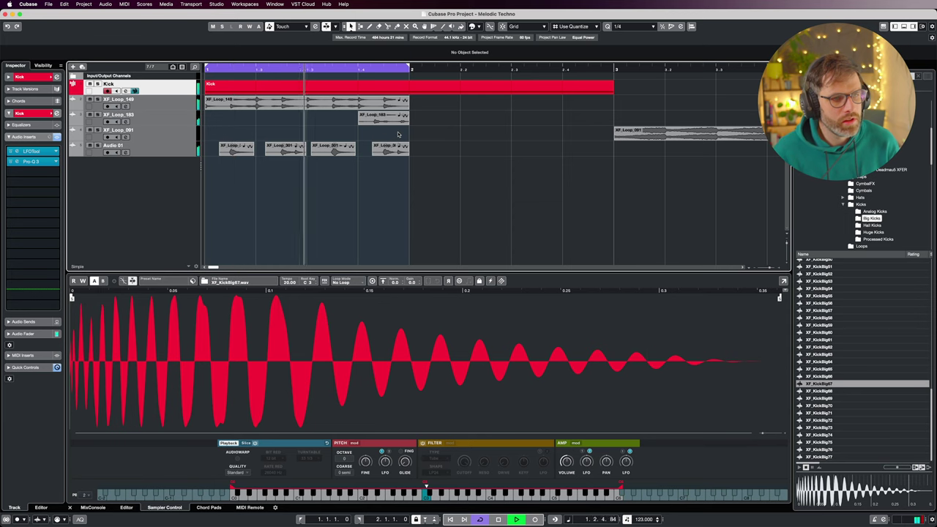
key(space)
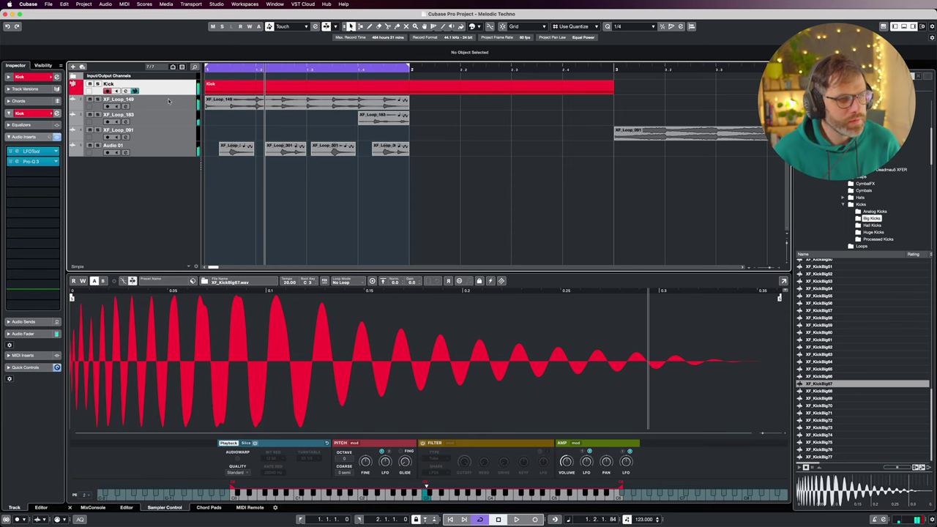
Step: Duplicate the XF_Loop_149, XF_Loop_183 and Audio 01 clips from bar 1 into bar 2
key(Down)
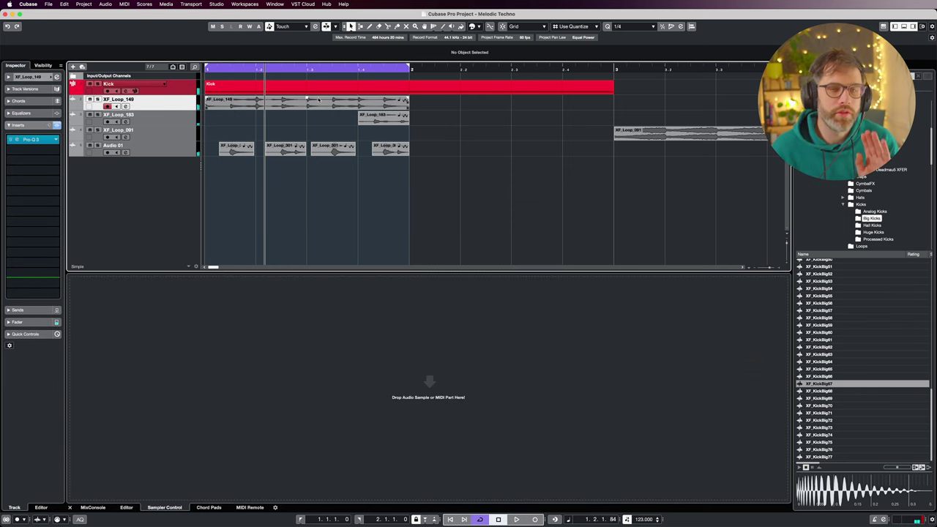
key(g)
key(g)
key(g)
key(g)
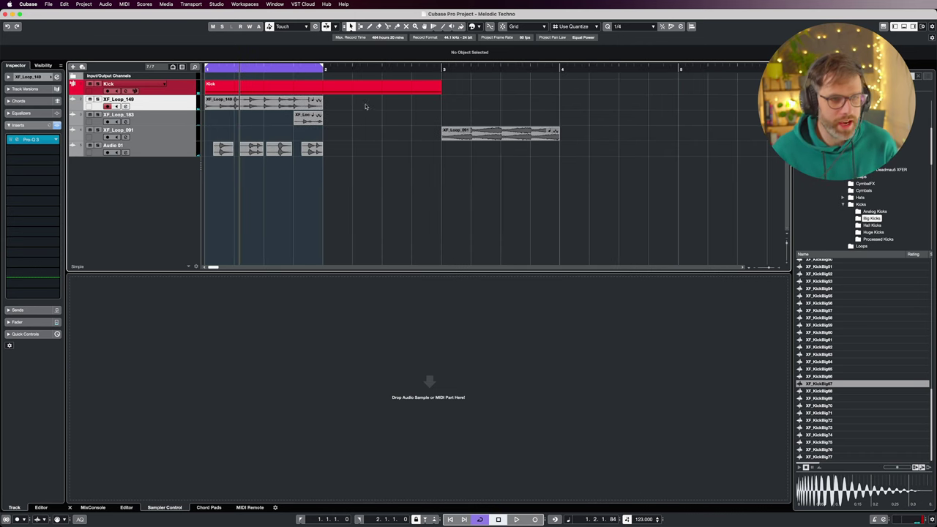
drag(343, 97, 214, 158)
key(super+d)
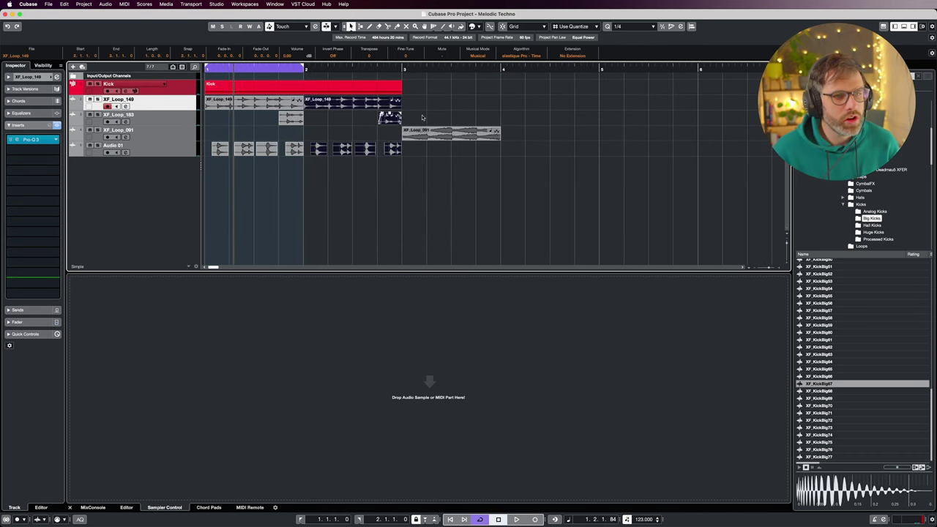
Step: Set the snap grid to Bar and place the XF_Loop_091 clip at bar 3
click(481, 114)
drag(451, 136, 359, 136)
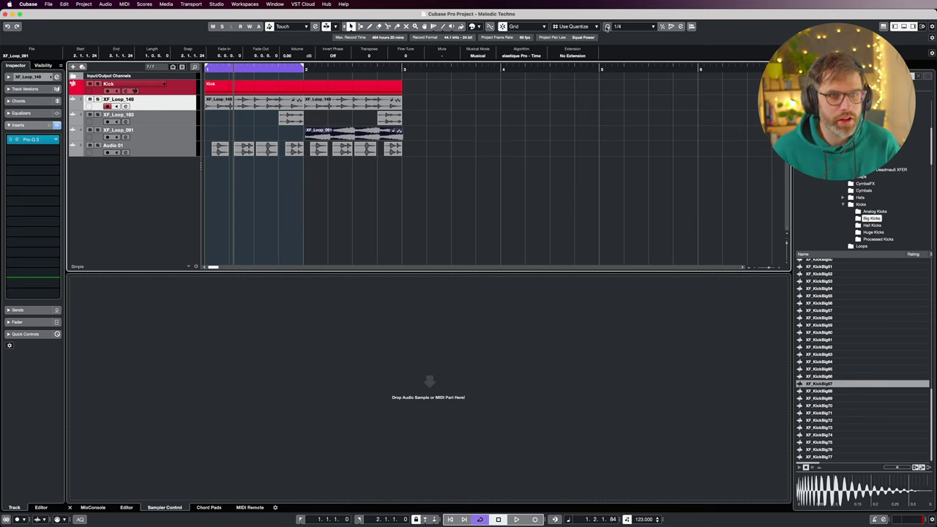
click(575, 28)
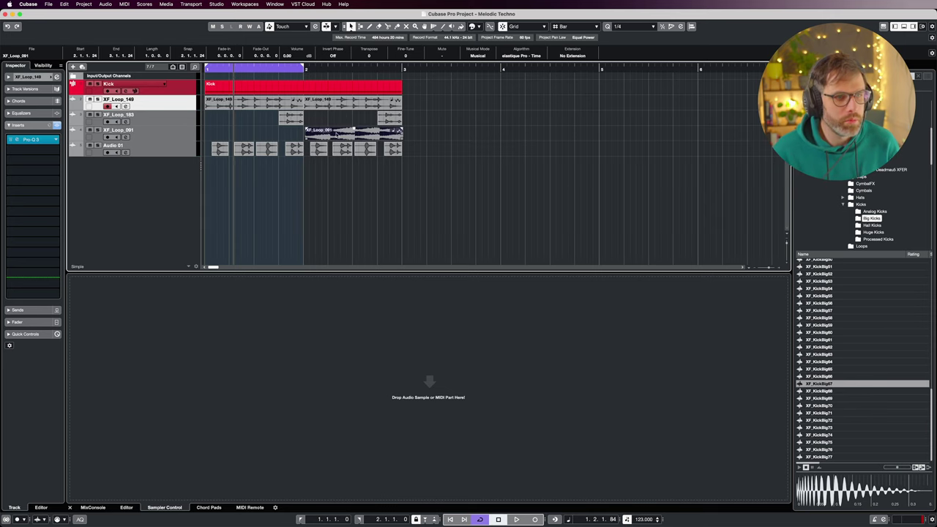
drag(337, 134, 417, 137)
Step: Duplicate the whole arrangement, delete the original XF_Loop_091 clip and move the copied block to start at bar 3
key(super+a)
key(super+d)
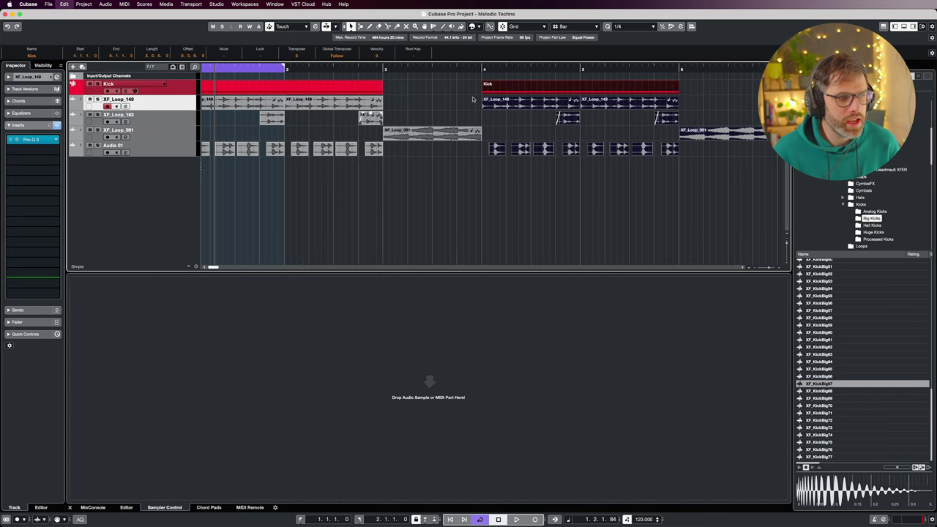
click(444, 134)
key(Delete)
drag(435, 91, 745, 202)
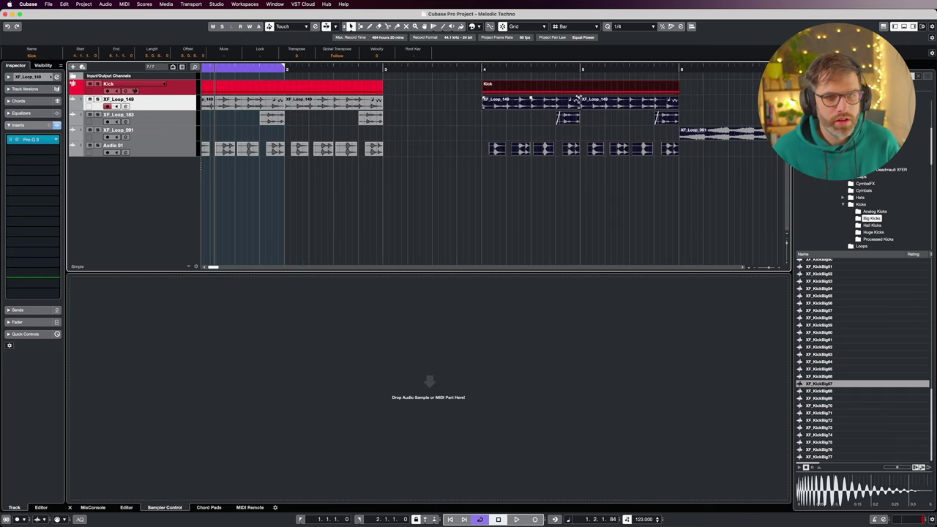
drag(537, 87, 472, 91)
Step: Move the XF_Loop_091 clip to bar 4 and give it a fade-in across most of its length
key(g)
key(g)
key(g)
key(g)
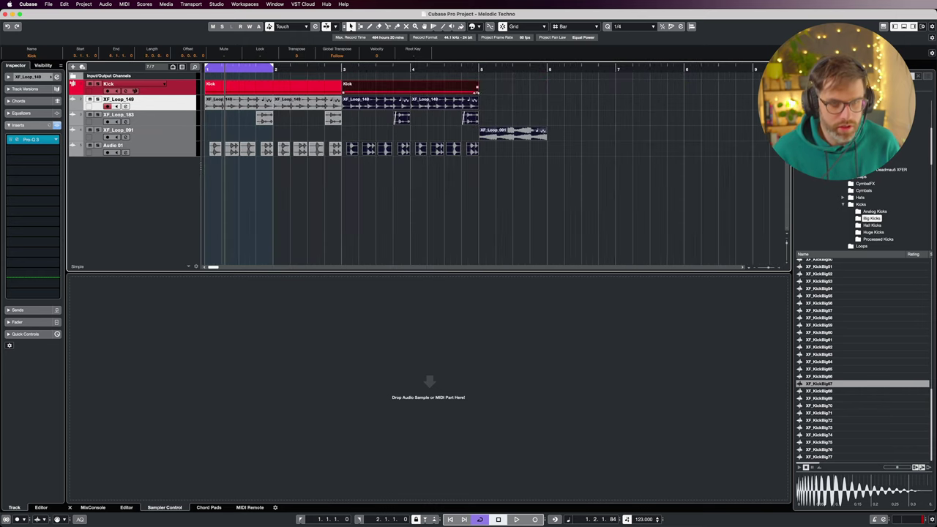
click(408, 92)
click(415, 130)
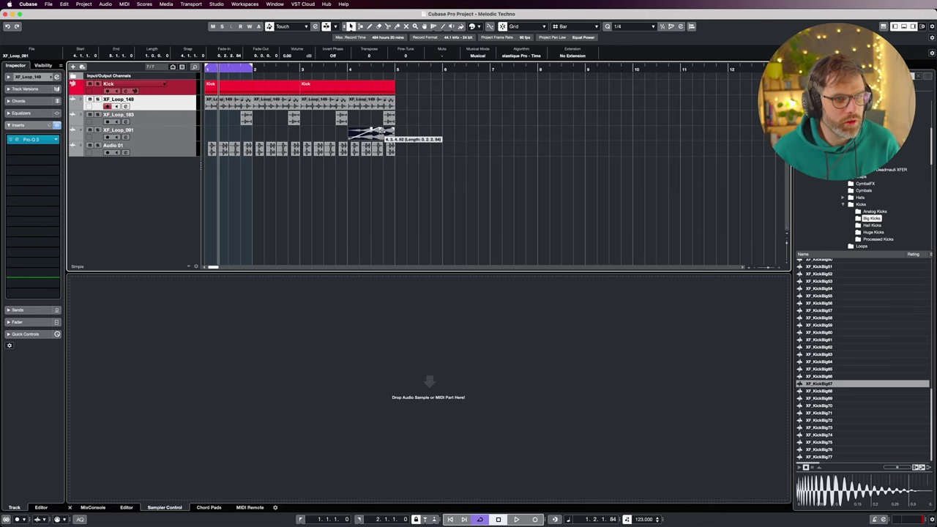
drag(388, 133, 396, 131)
click(428, 126)
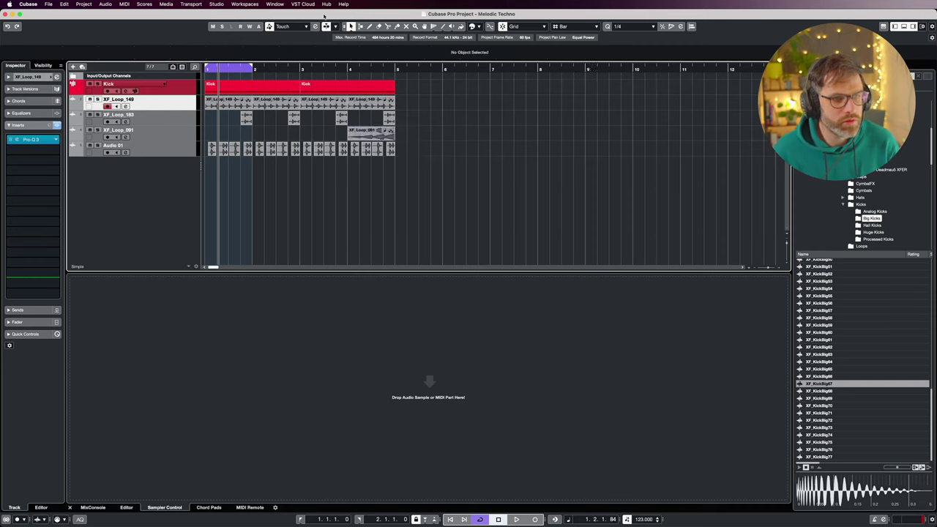
Step: Extend the cycle range to bar 5 and show the XF_Loop_091 track's fader
alt+click(394, 68)
click(183, 136)
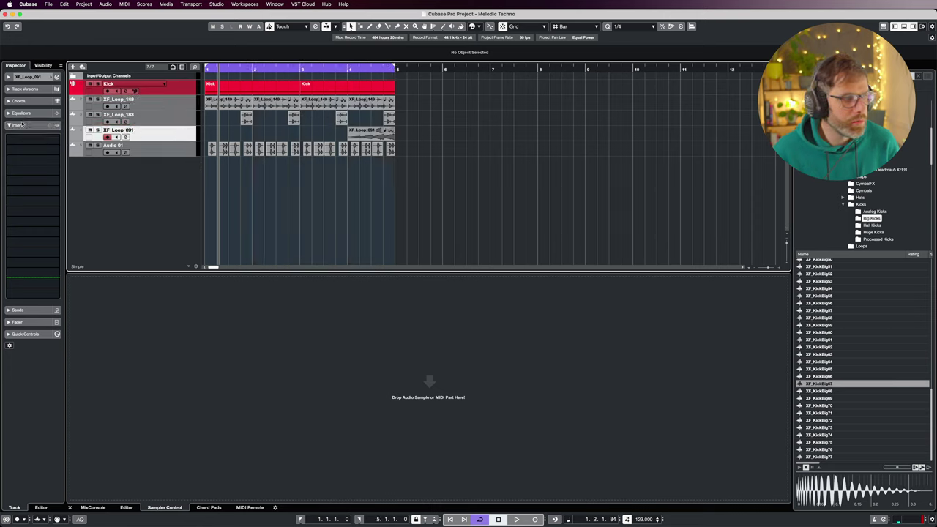
click(17, 323)
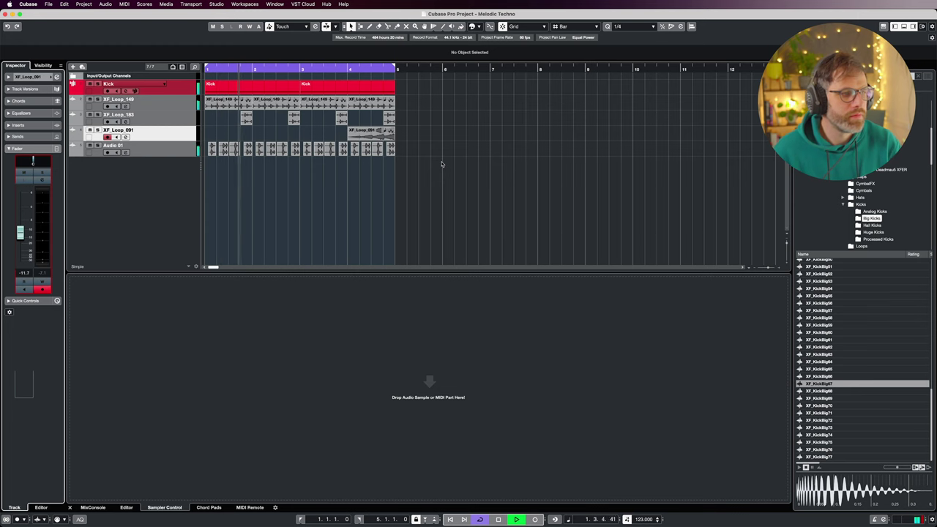
Step: Delete the last two C3 notes from the Kick part that starts at bar 3
double_click(360, 93)
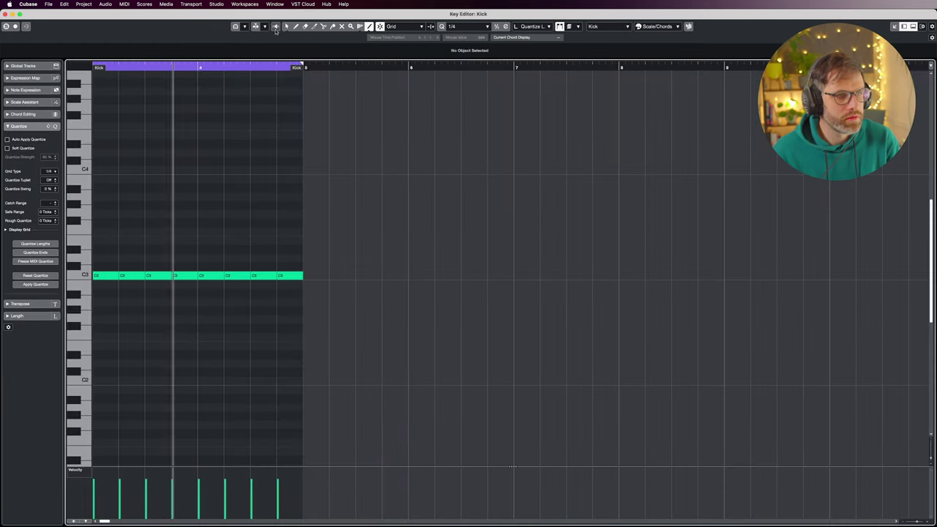
drag(404, 233, 251, 331)
key(Delete)
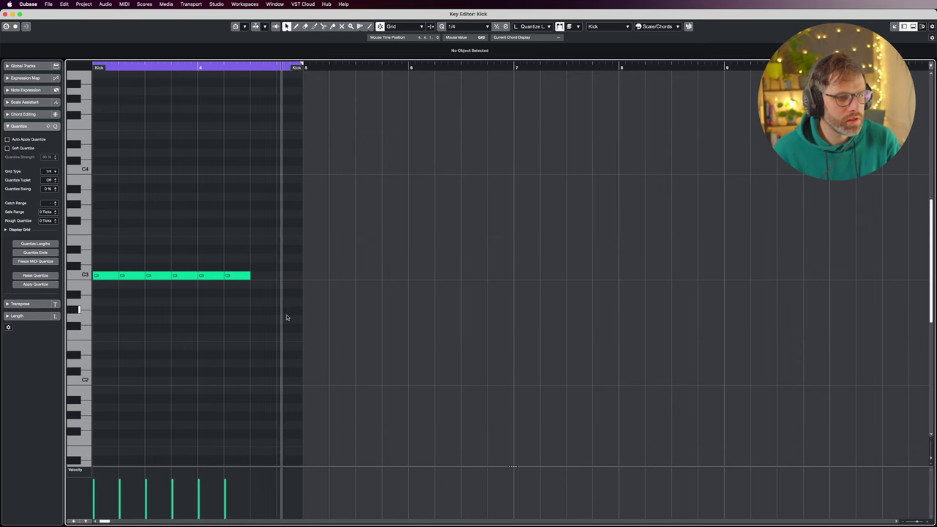
key(Return)
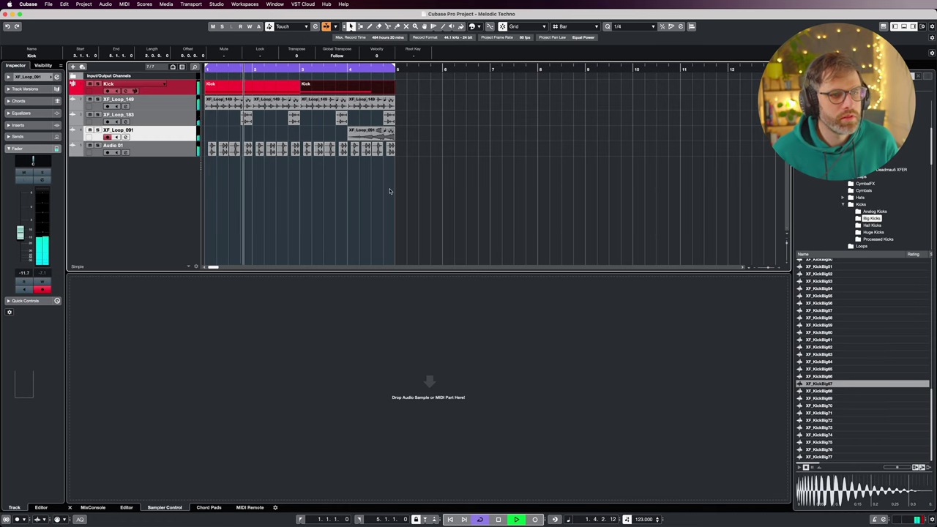
double_click(370, 89)
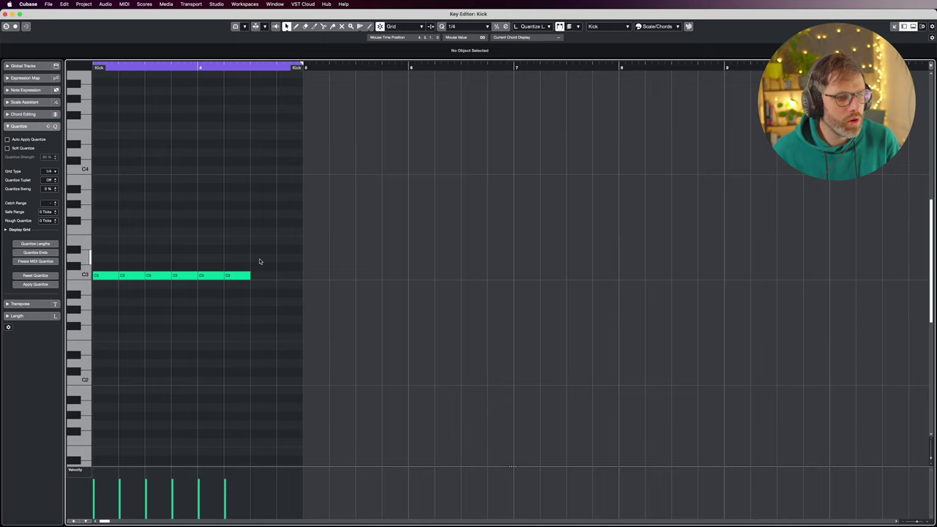
key(super+w)
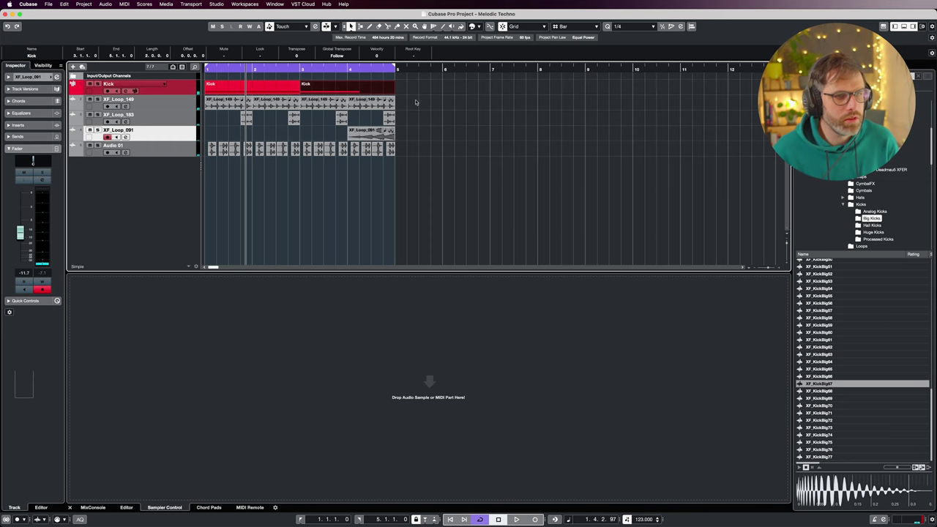
Step: Duplicate the four-bar arrangement into bars 5 to 8 and replace the Kick part at bar 3 with a copy of the first
key(super+a)
key(super+d)
click(369, 85)
key(BackSpace)
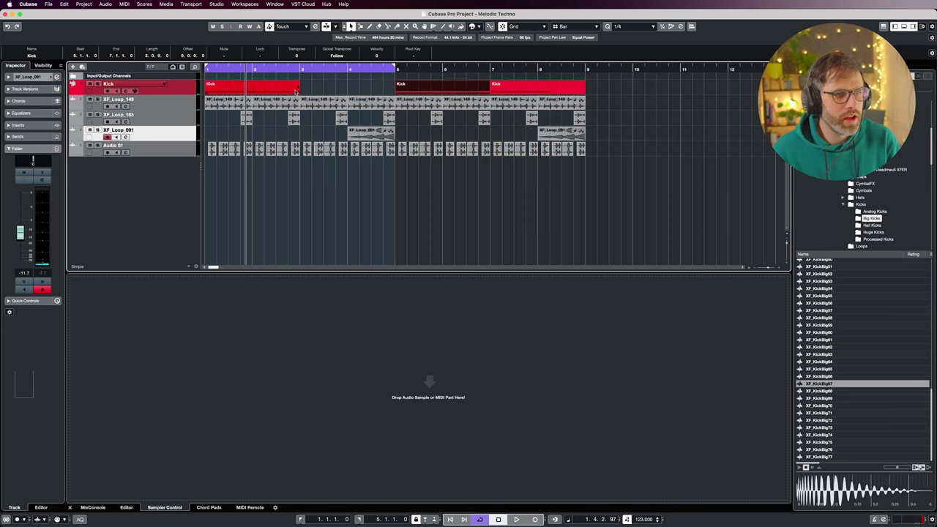
click(266, 88)
key(super+d)
Step: Open the Kick part at bar 3 in the Key Editor and select its last note
click(372, 130)
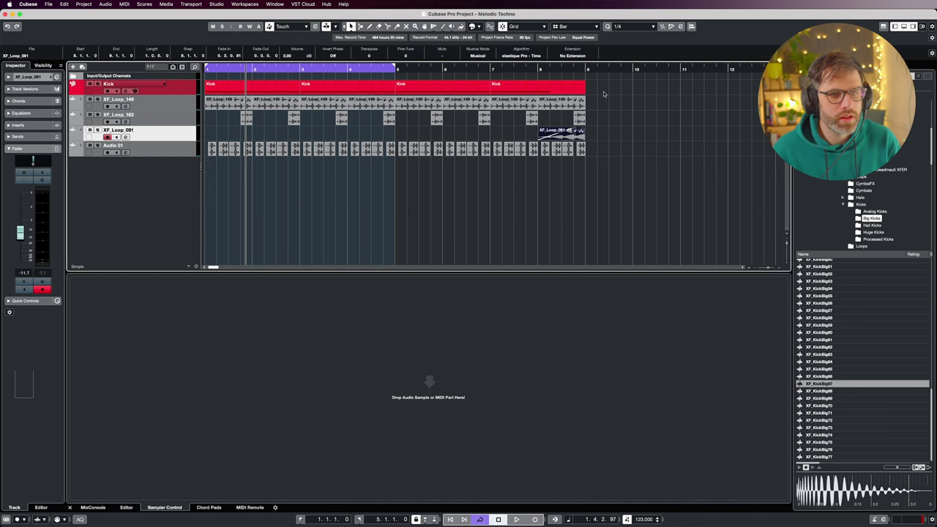
double_click(378, 88)
drag(440, 152, 296, 293)
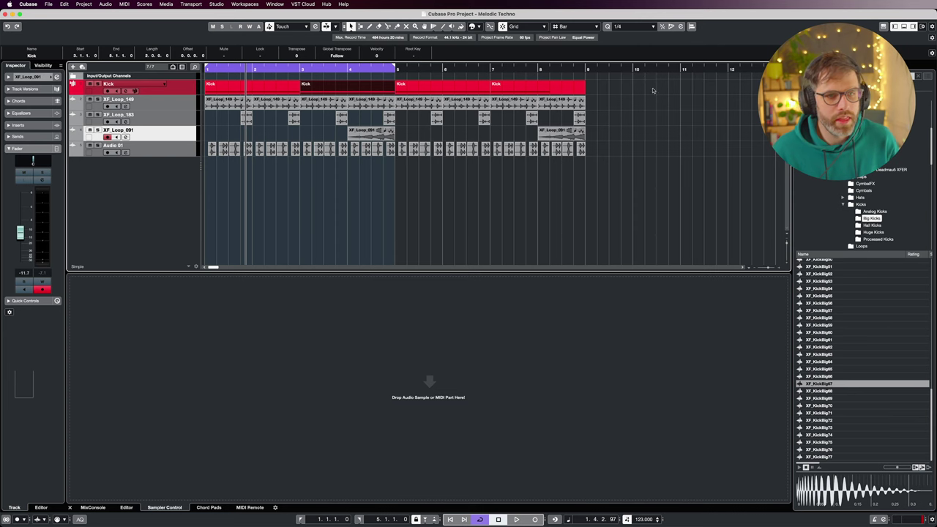
Step: Set the cycle range around all events, from bar 1 to bar 9, and deselect them
drag(653, 90, 107, 194)
key(p)
key(g)
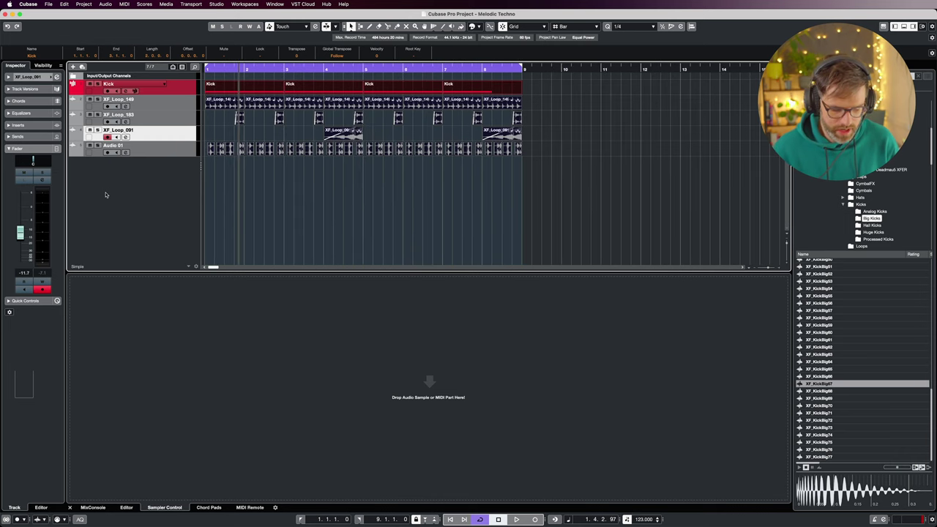
key(g)
click(457, 220)
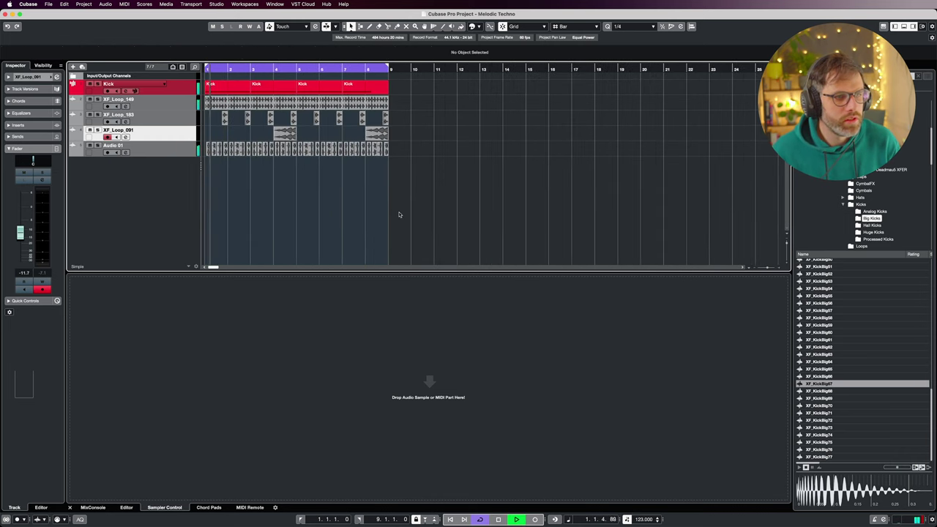
Step: Add an instrument track with the Vital synth and position its window over the project
key(F11)
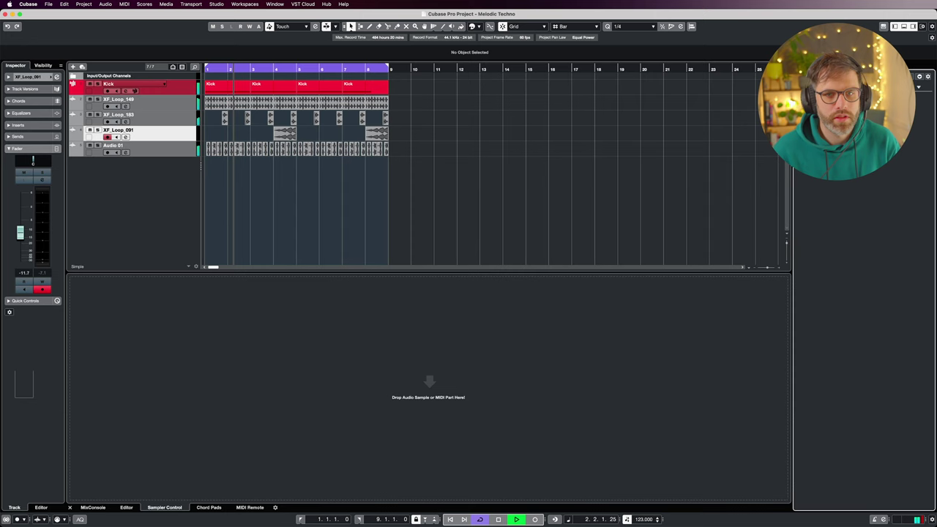
key(t)
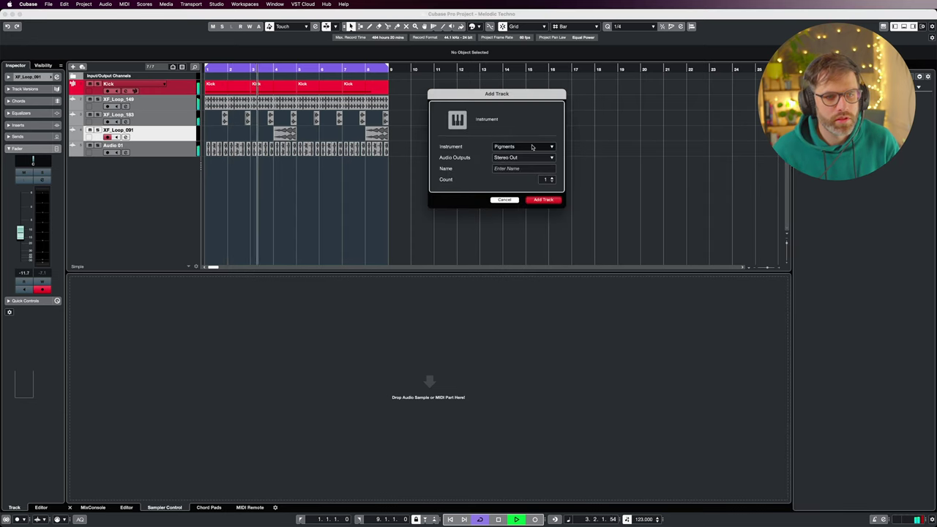
click(532, 147)
text(vital)
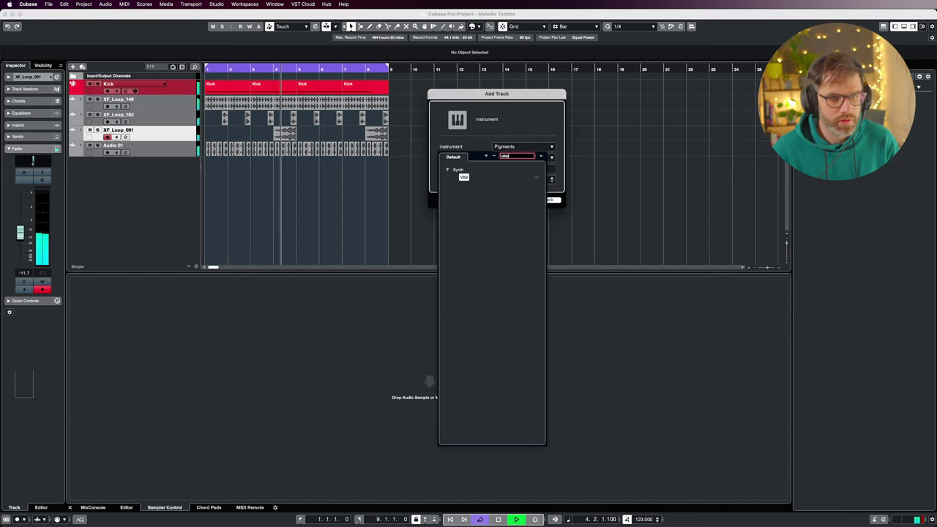
click(463, 178)
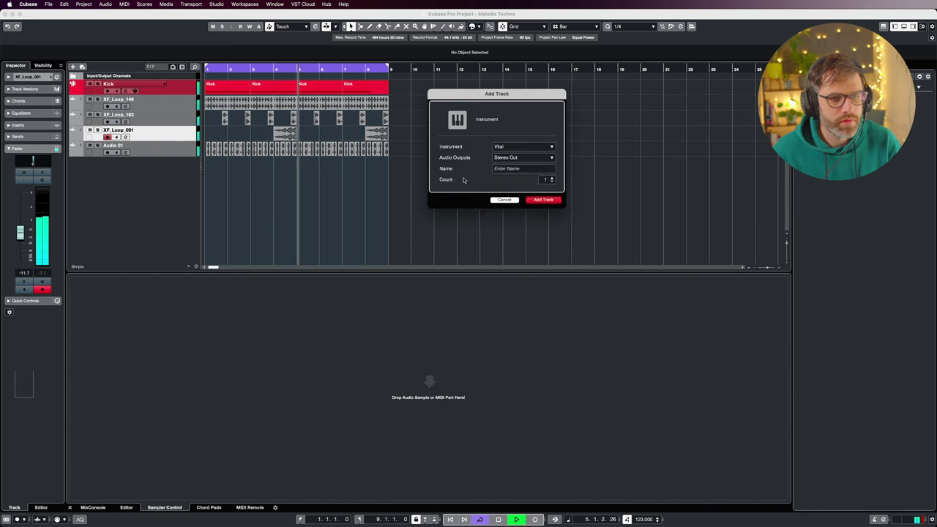
click(543, 200)
drag(347, 13, 428, 68)
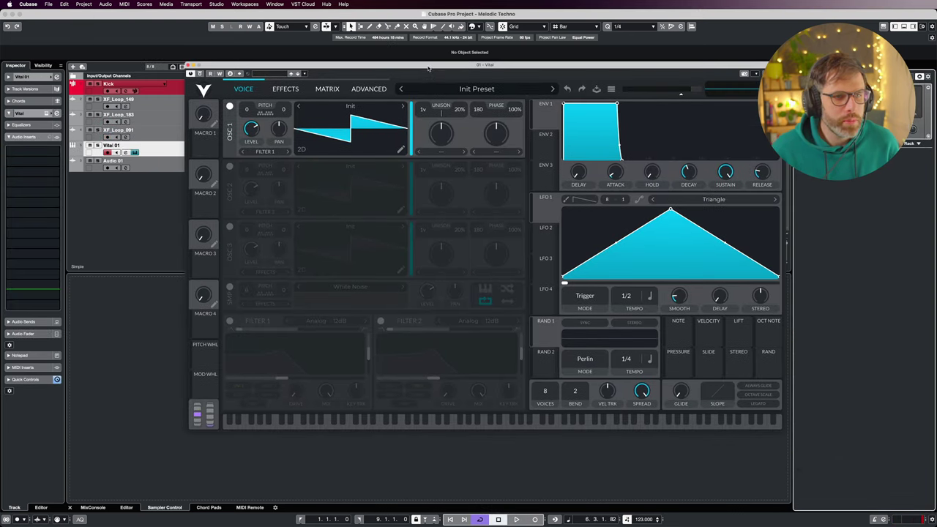
Step: Audition several BTP presets in Vital's preset browser, load BTP Ghoulish DH and close the synth window
click(446, 88)
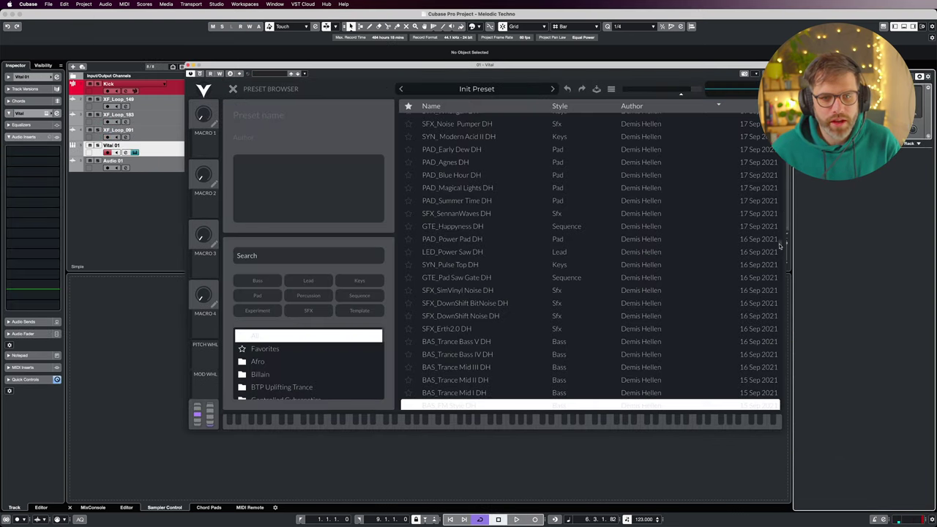
drag(782, 245, 786, 427)
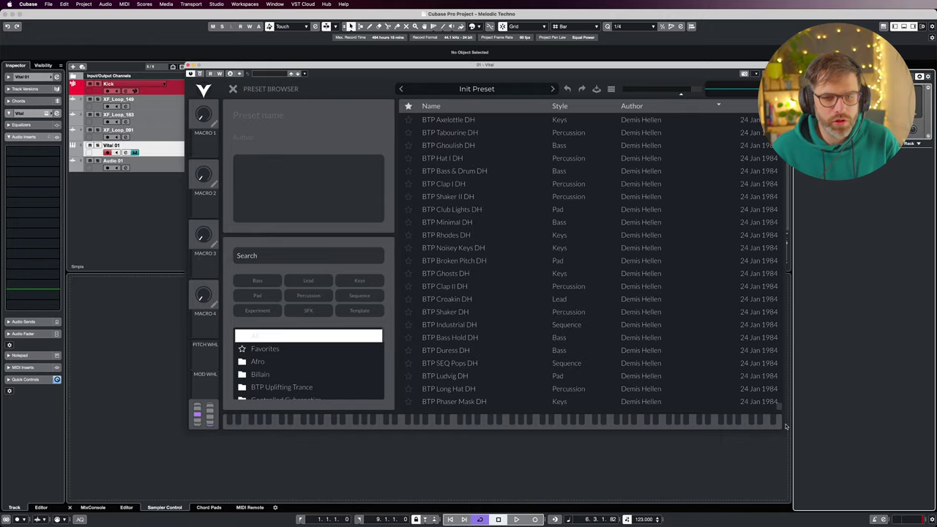
click(459, 273)
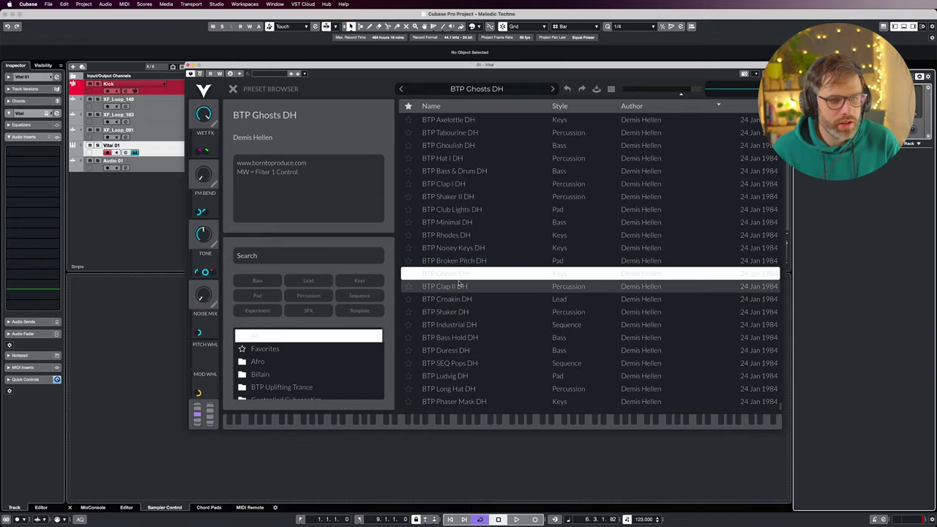
click(456, 210)
click(459, 222)
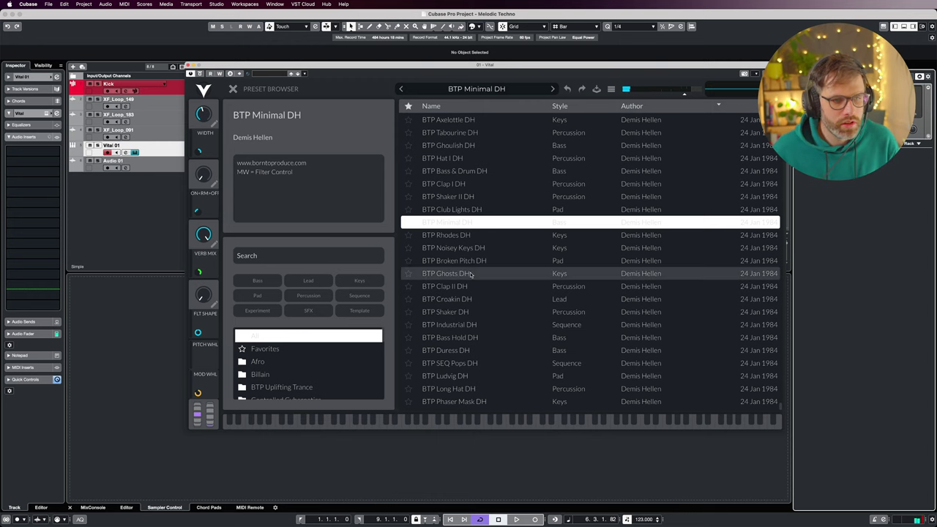
click(474, 171)
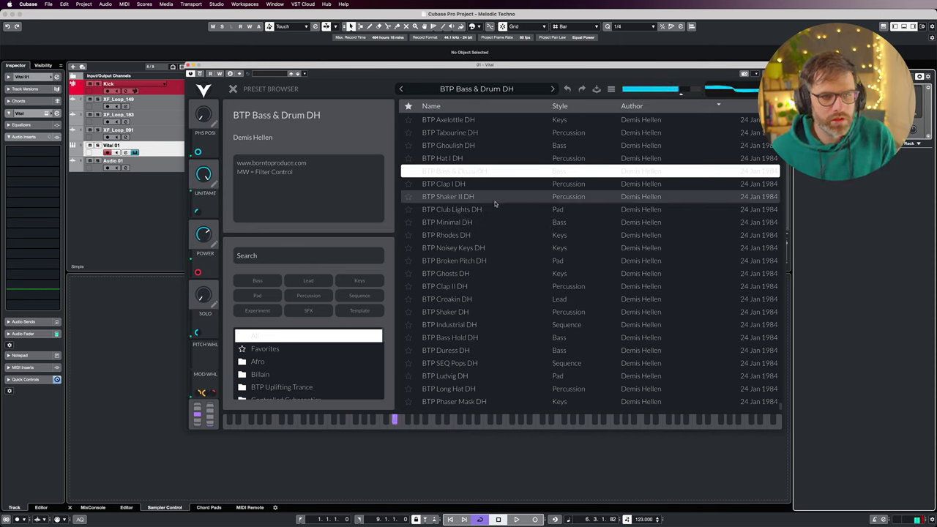
click(484, 146)
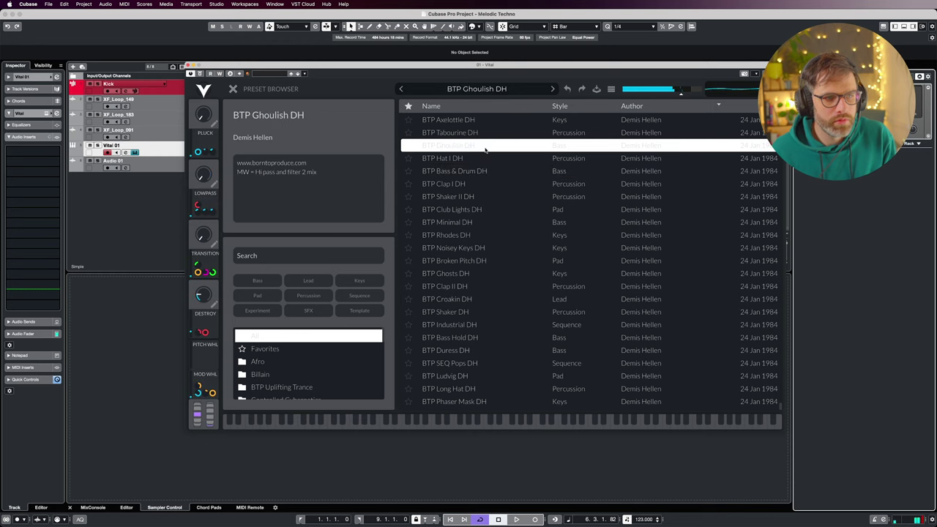
click(188, 65)
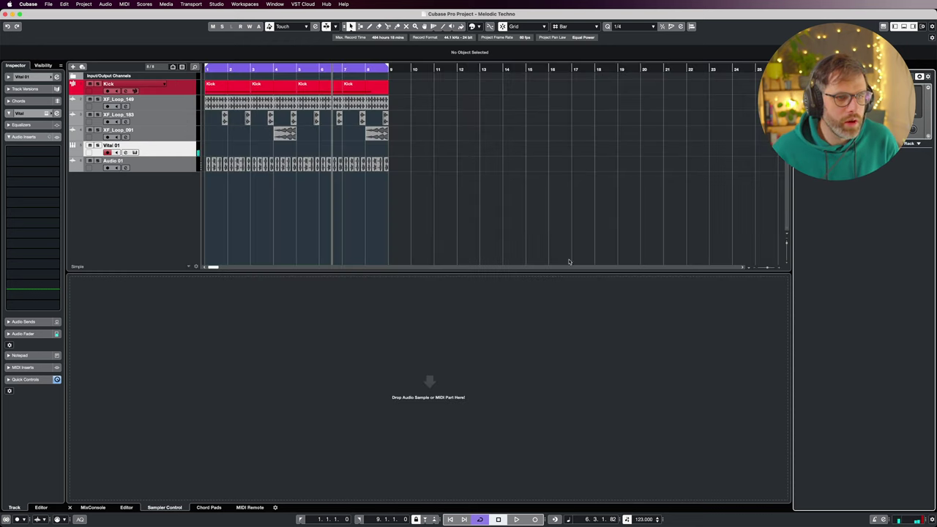
Step: Copy the Kick part from bar 5 to bar 9 and set the cycle range around the copy
drag(315, 87, 395, 87)
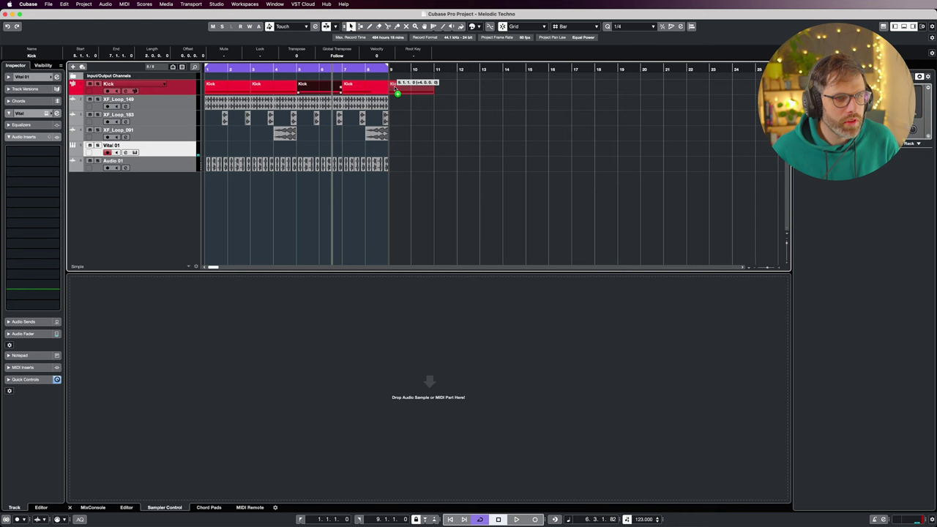
key(p)
key(l)
key(h)
key(h)
key(h)
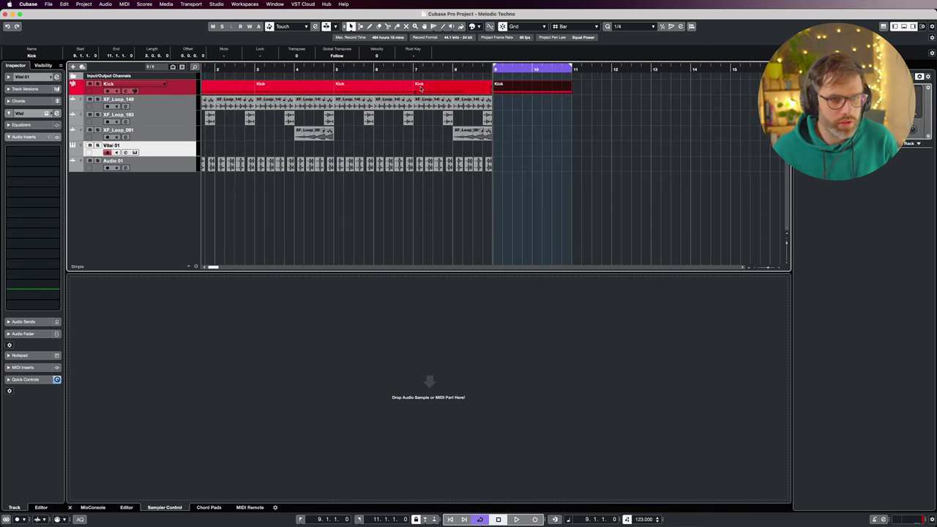
Step: Copy the bar 9 Kick part onto the Vital 01 track and delete all its notes except the first in the Key Editor
drag(512, 137, 508, 145)
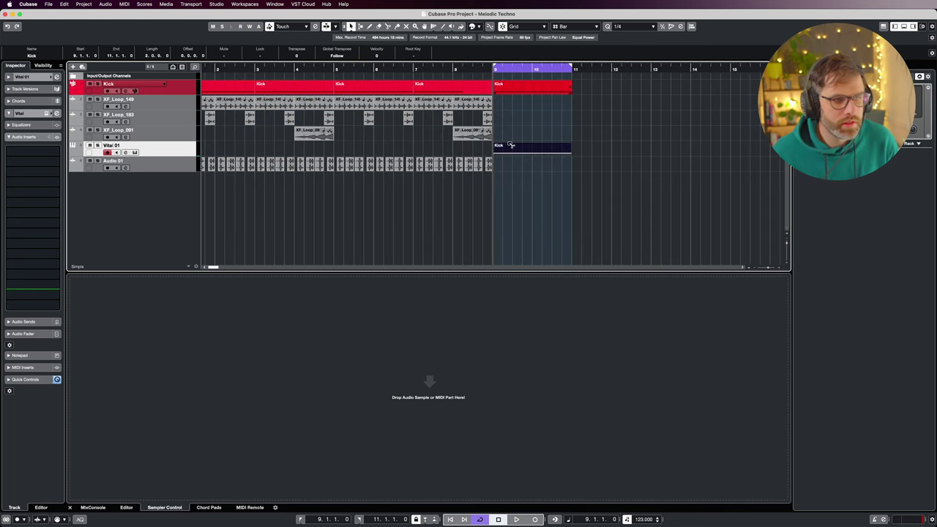
click(509, 148)
double_click(508, 150)
drag(419, 207, 126, 309)
key(Delete)
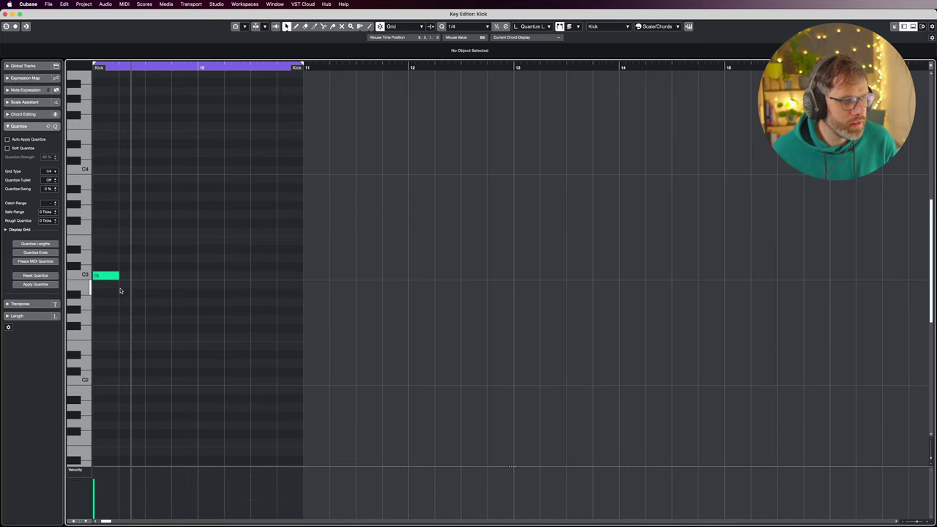
Step: Set the quantize grid to 1/16, lower the first note to C2 and add an eighth-long G2 note at 9.2.3
click(458, 26)
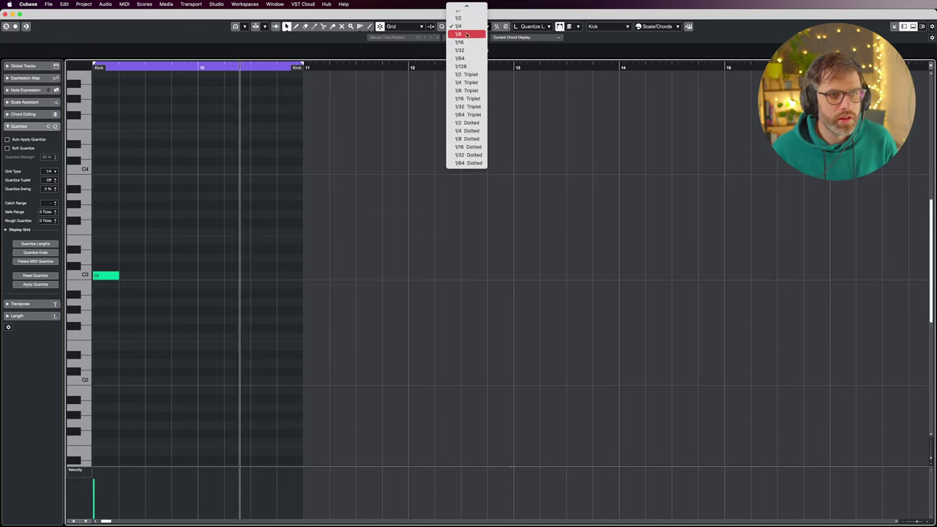
click(470, 42)
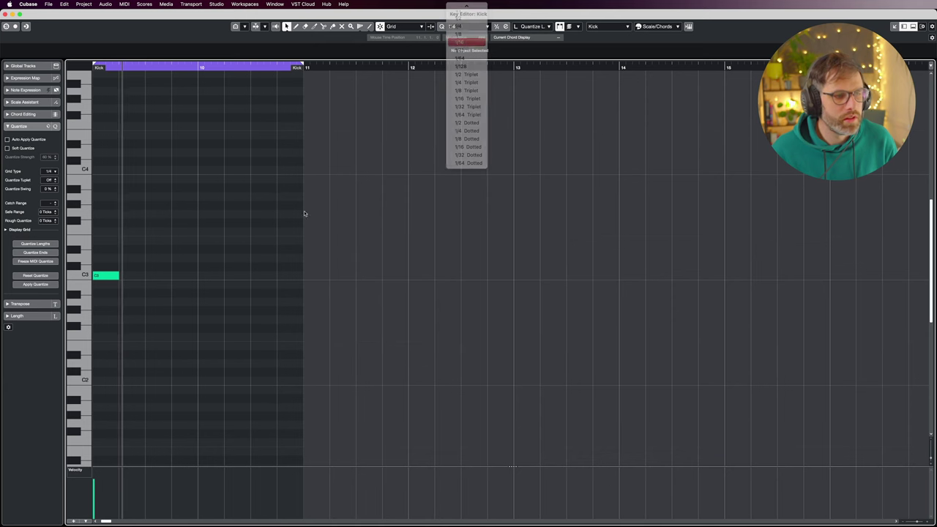
key(shift+f)
click(300, 276)
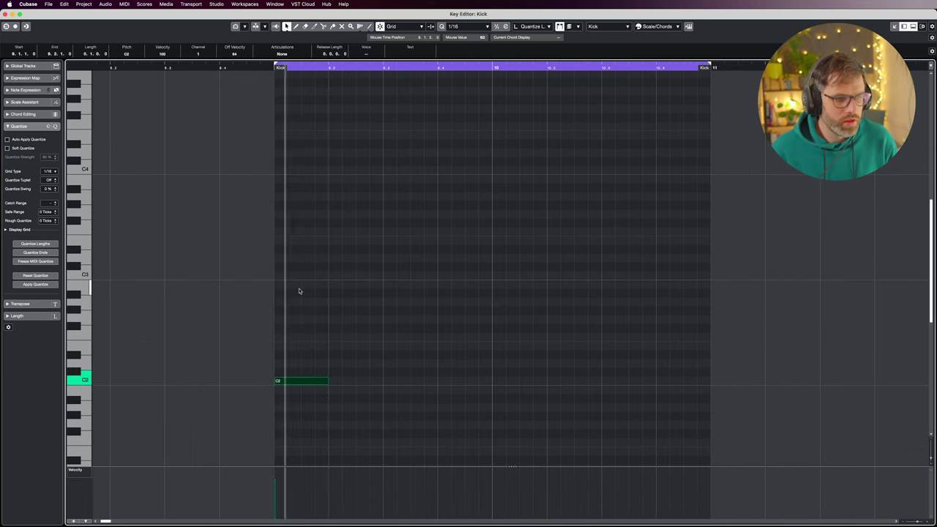
drag(310, 382, 386, 383)
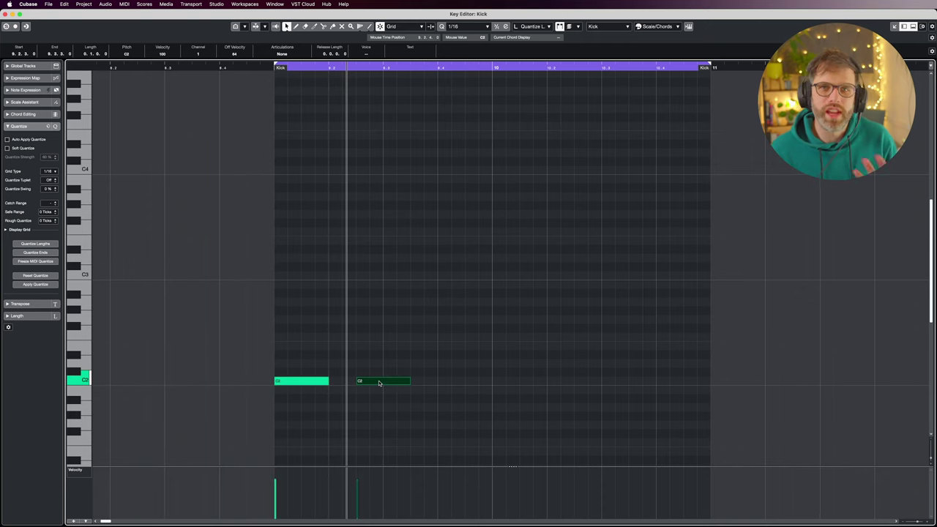
drag(375, 382, 378, 318)
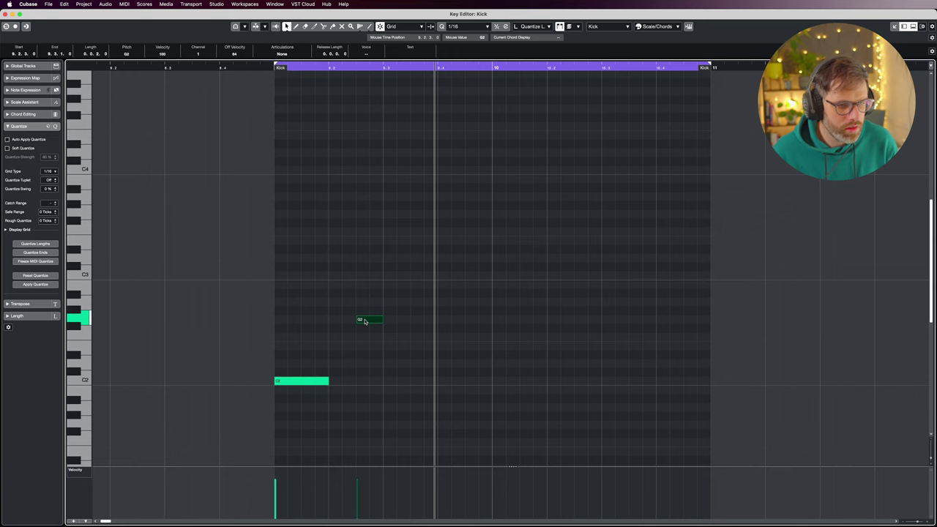
Step: Copy the C2 and G2 notes to the start of bar 10
drag(380, 297, 519, 383)
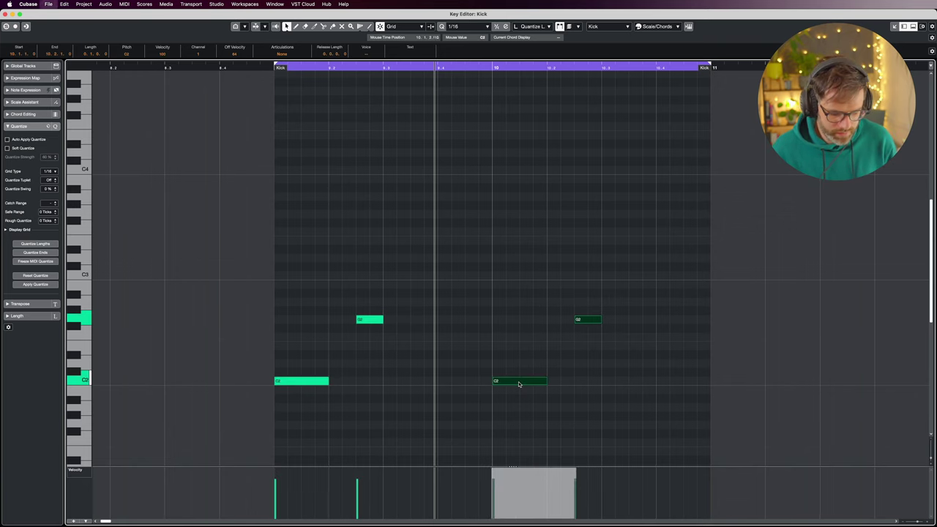
key(g)
key(g)
click(441, 371)
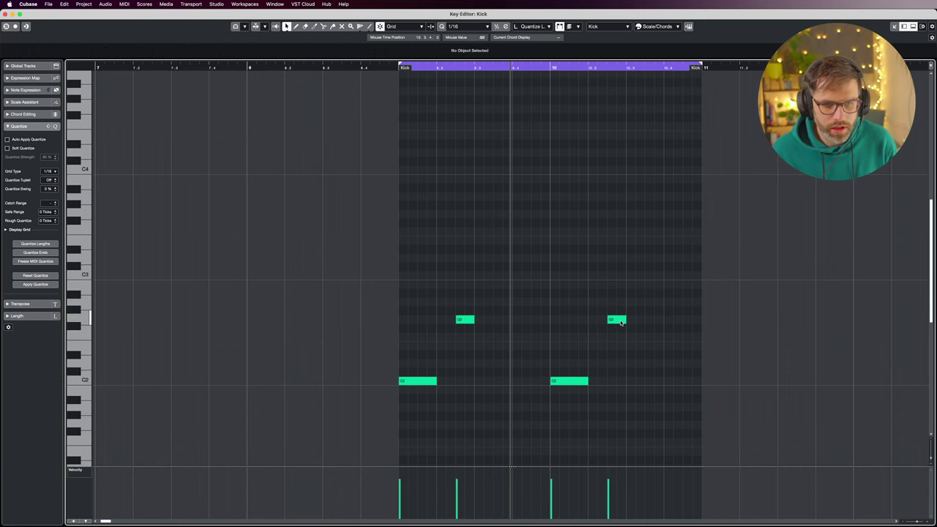
Step: Add a sixteenth-long D2 note at 10.4.2 and audition the pattern with the Kick
drag(621, 323, 693, 365)
key(space)
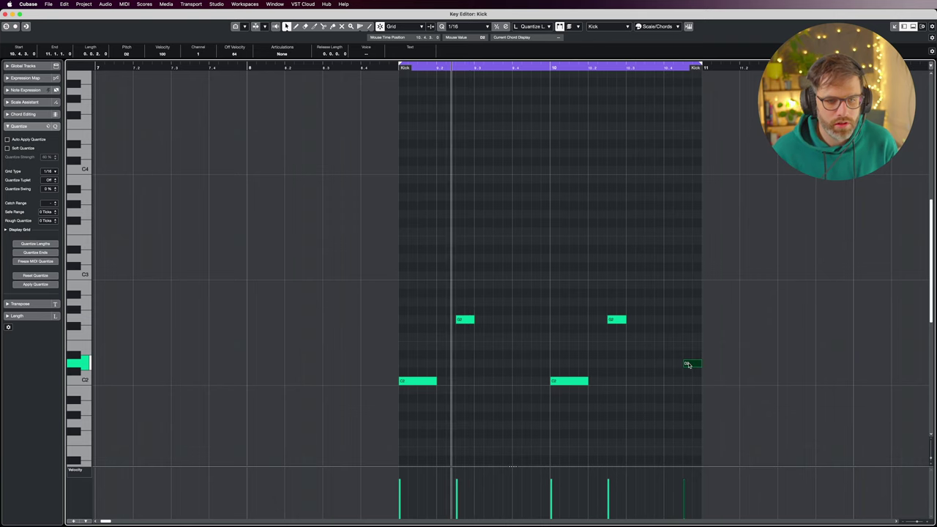
drag(689, 364, 677, 338)
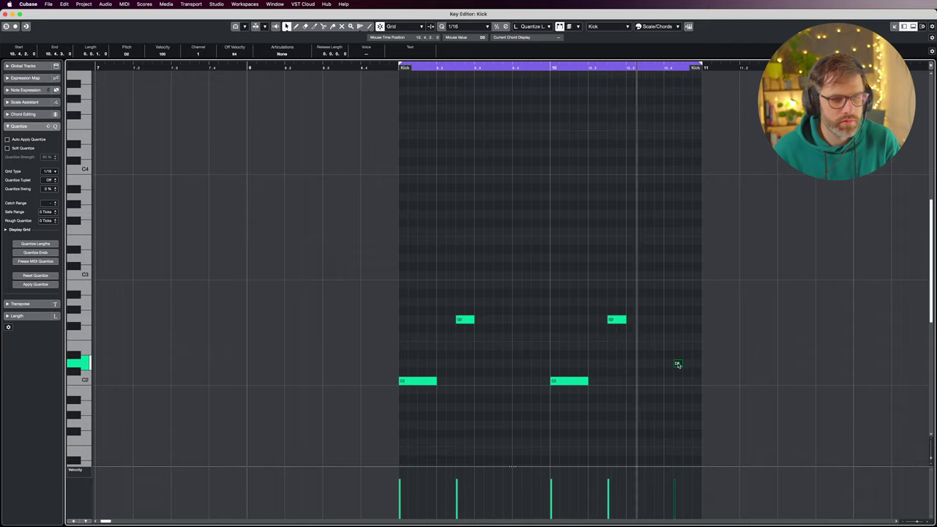
key(Return)
key(space)
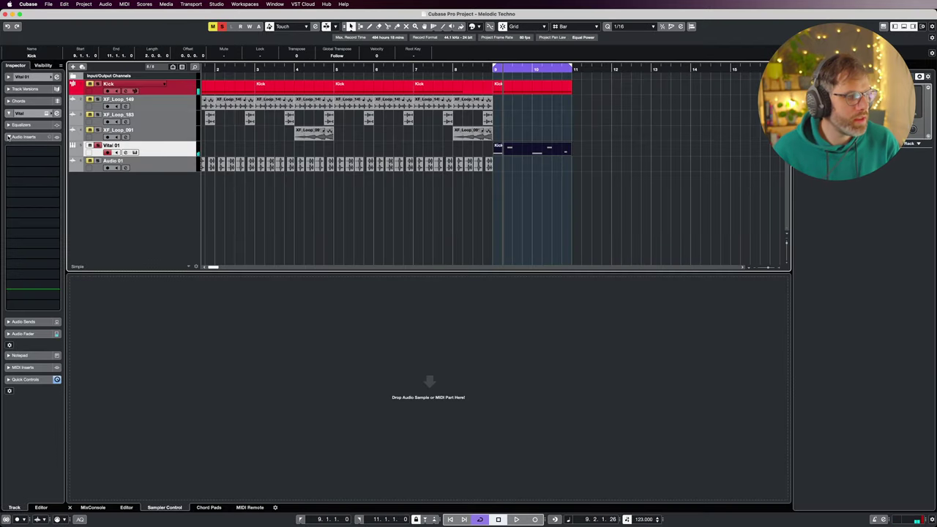
Step: Add a Quantizer MIDI insert to the Vital 01 track with quantize note 16 and 57% swing
click(9, 137)
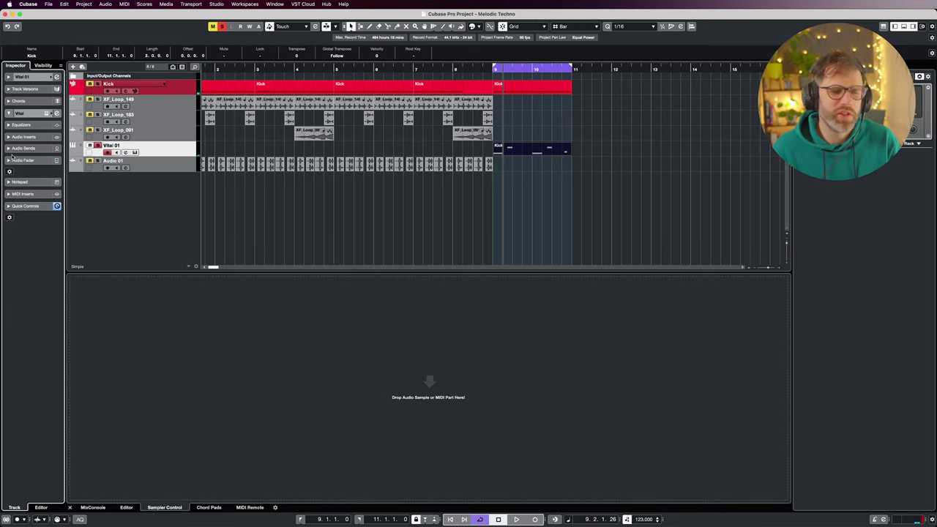
click(9, 194)
click(29, 162)
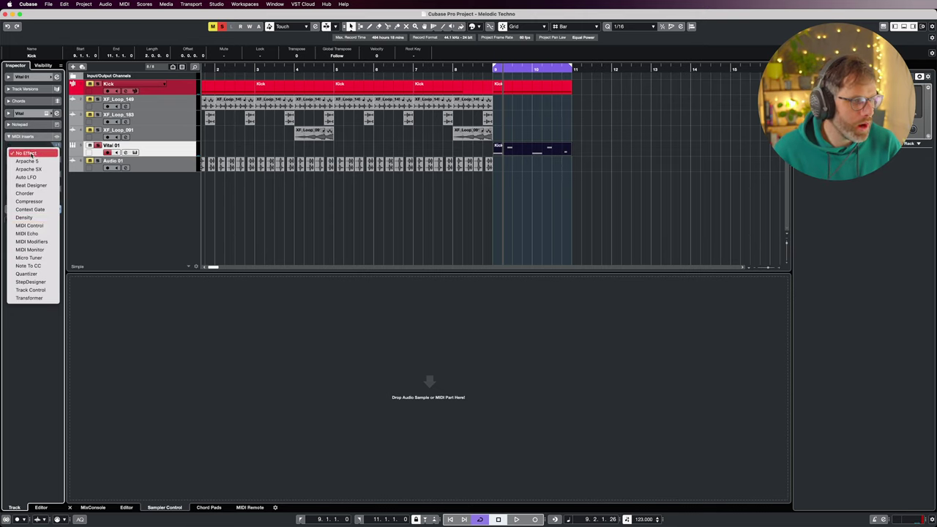
click(27, 274)
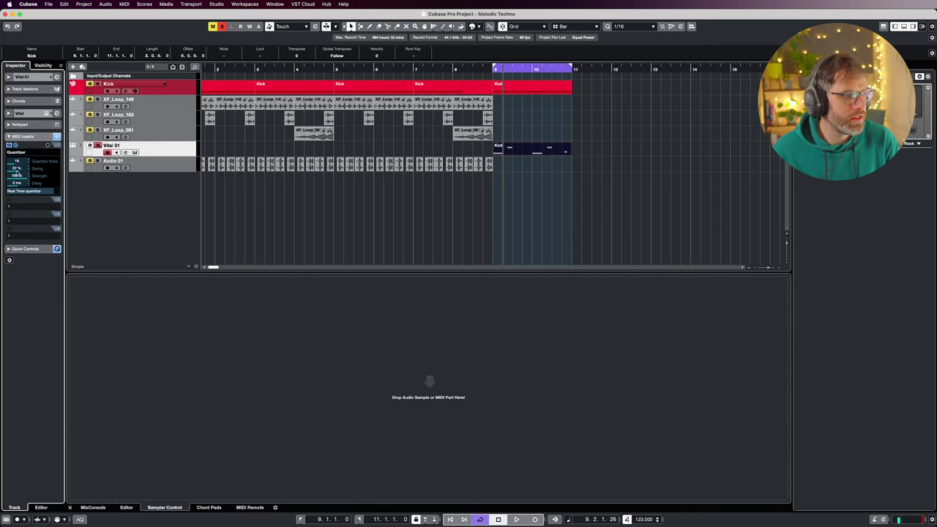
click(657, 207)
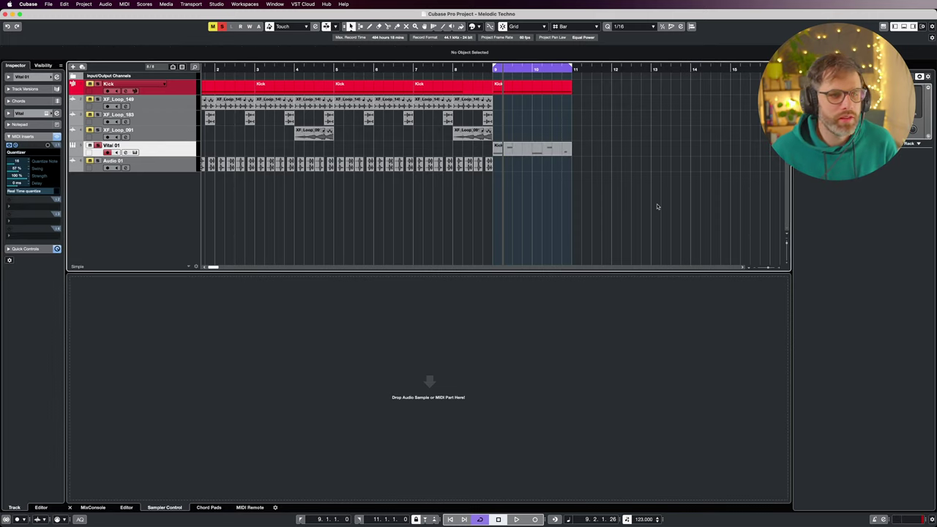
Step: Play the Vital part in the Key Editor to hear the swung pattern against the Kick
double_click(568, 150)
key(space)
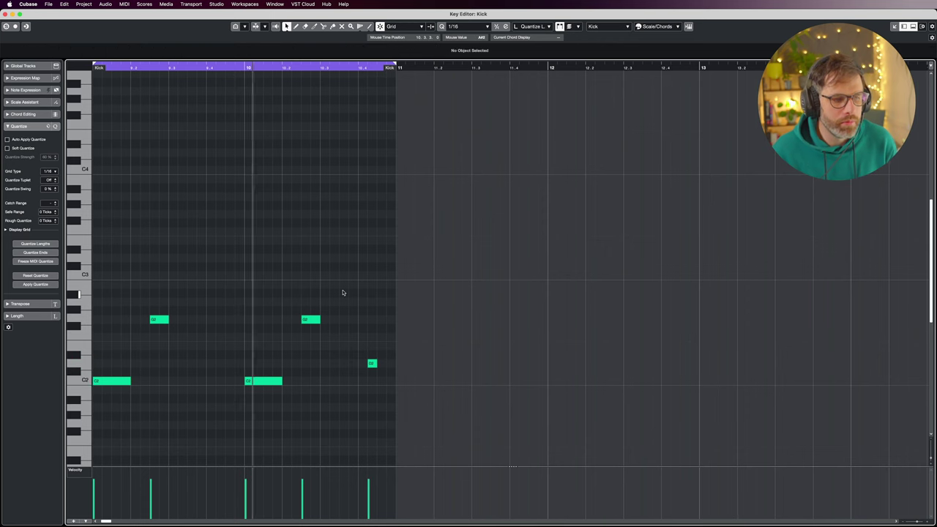
key(Escape)
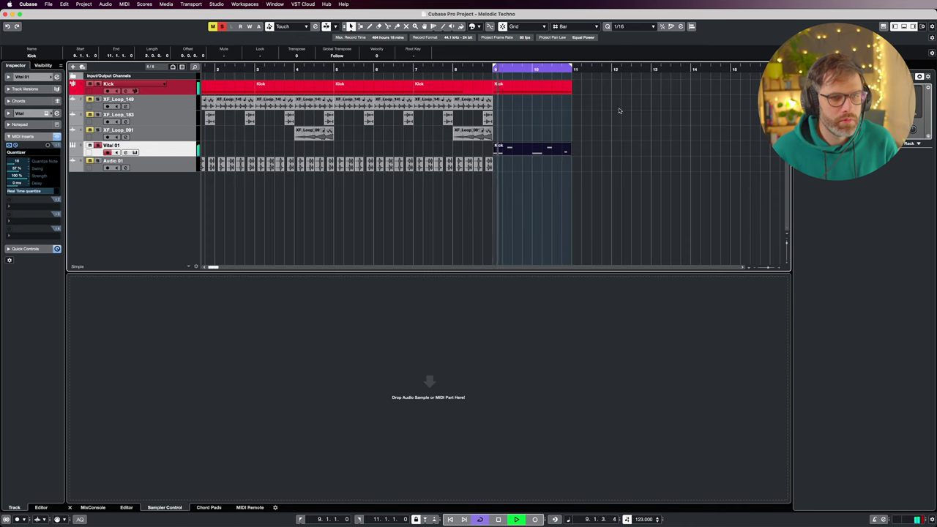
key(space)
Step: Try repeating the D2 note twice as sixteenths up to the end of bar 10 and play the loop
double_click(528, 152)
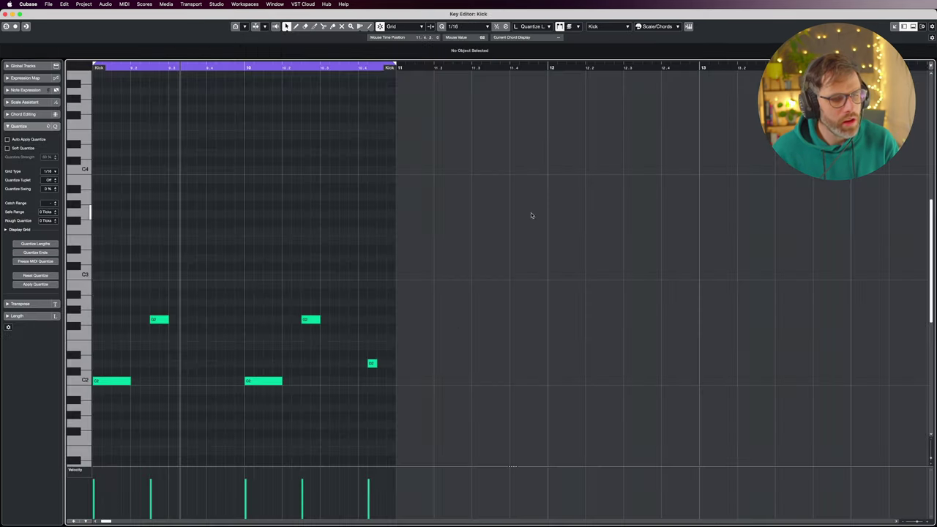
key(super+d)
key(super+d)
drag(391, 339, 392, 365)
key(space)
key(Return)
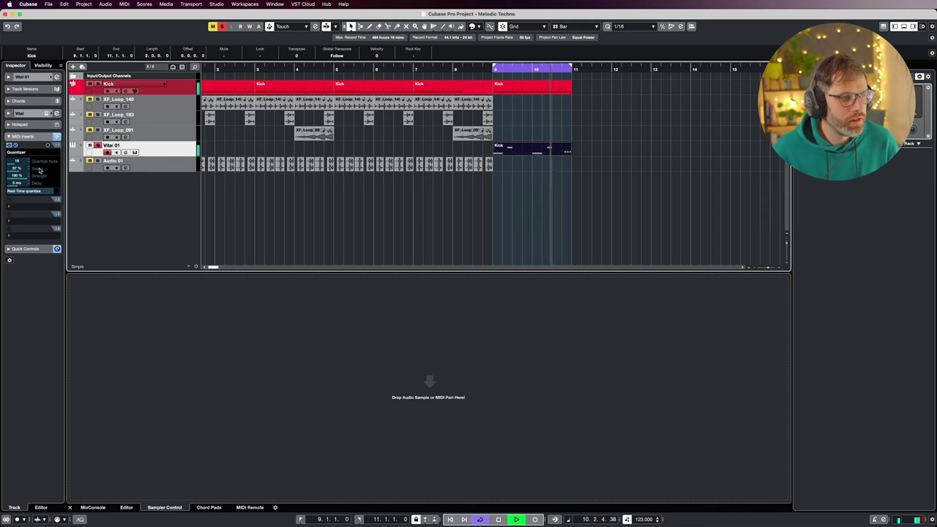
Step: Compare the groove with the Quantizer insert bypassed and active, and raise its swing to 64%
click(9, 145)
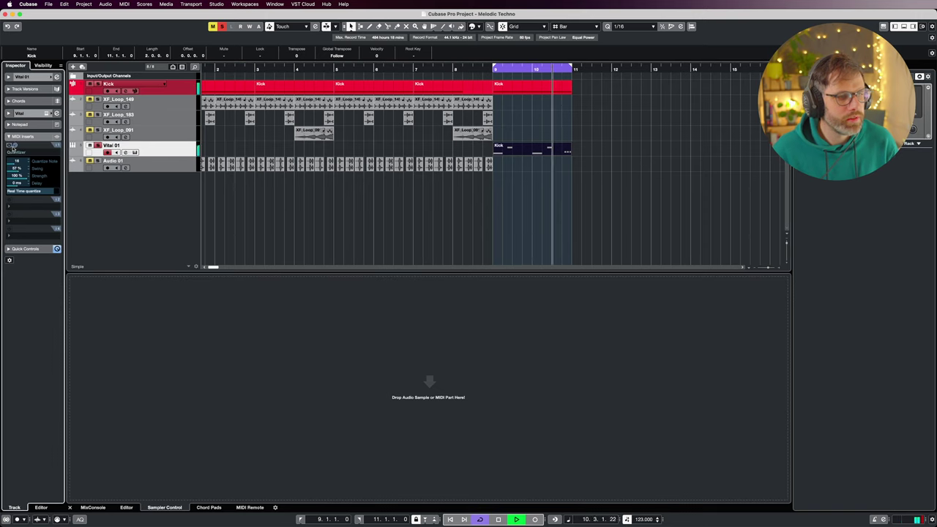
click(9, 145)
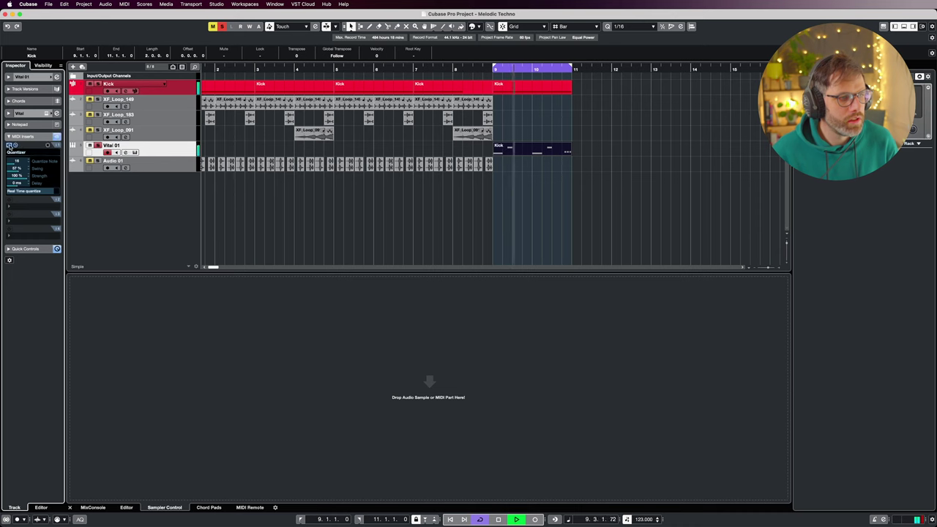
click(16, 170)
drag(40, 178, 45, 177)
Step: Delete the two repeated D2 notes, place a shortened D2 copy at 10.3.3 and play back the revised bass pattern
key(Return)
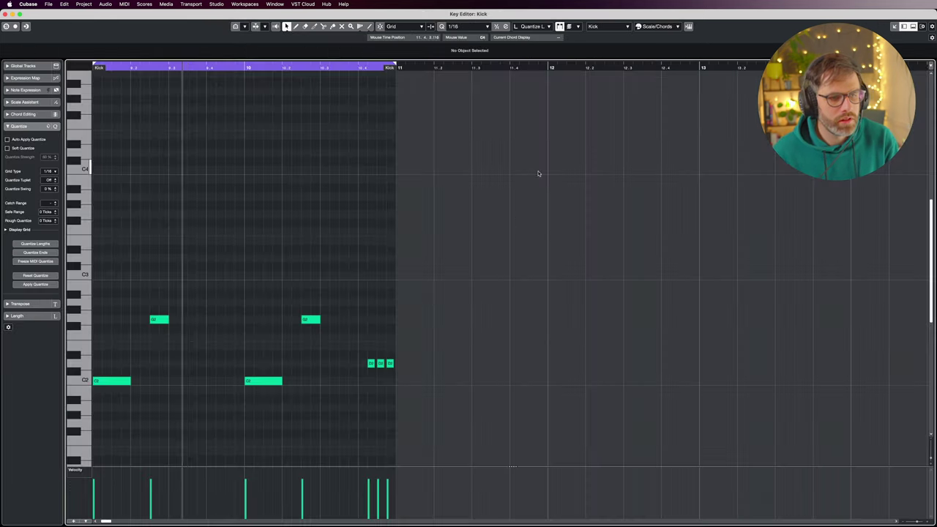
drag(426, 313, 344, 368)
key(BackSpace)
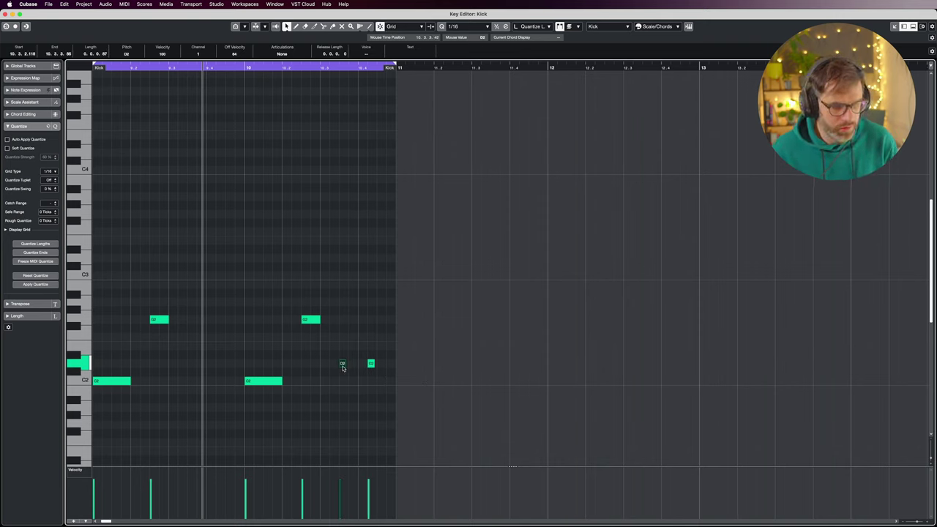
key(space)
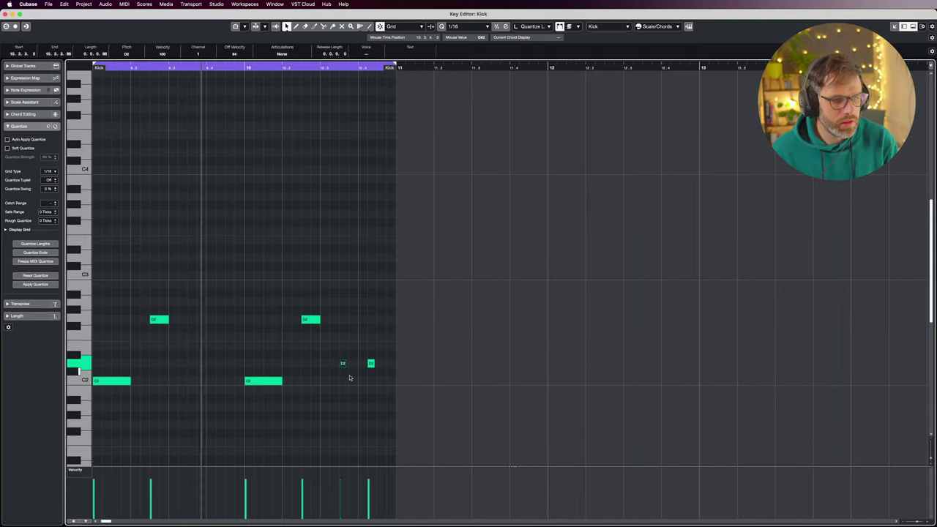
key(Return)
key(space)
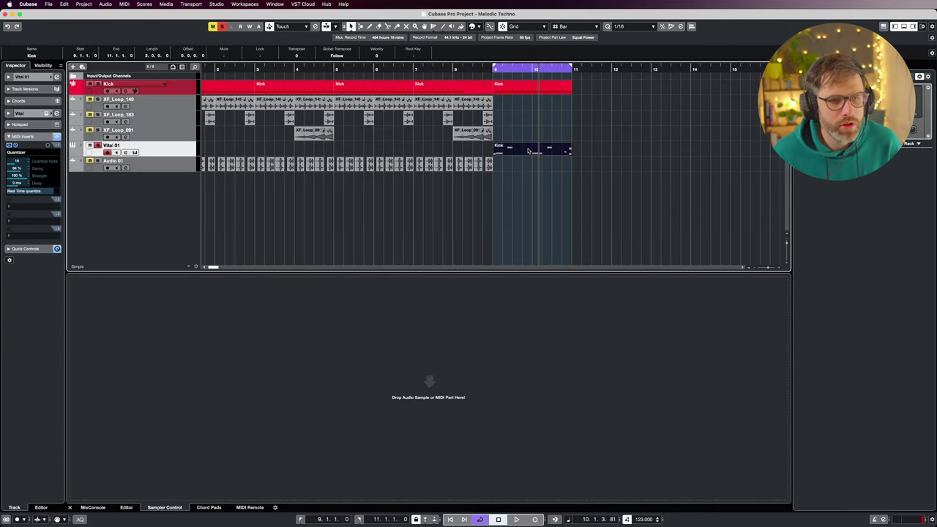
Step: Duplicate the Vital 01 track and load the BTP Gritty Low DH preset in the copy's Vital instrument
right_click(195, 149)
click(213, 172)
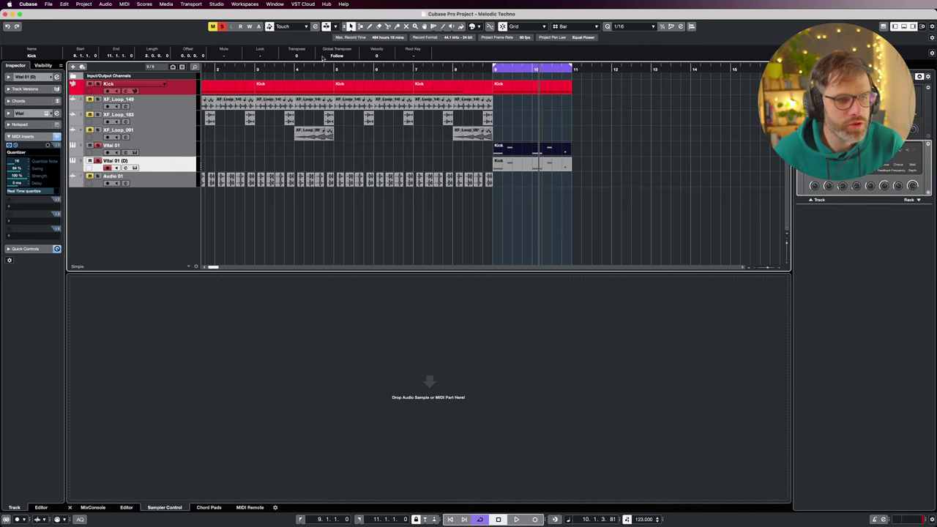
click(47, 114)
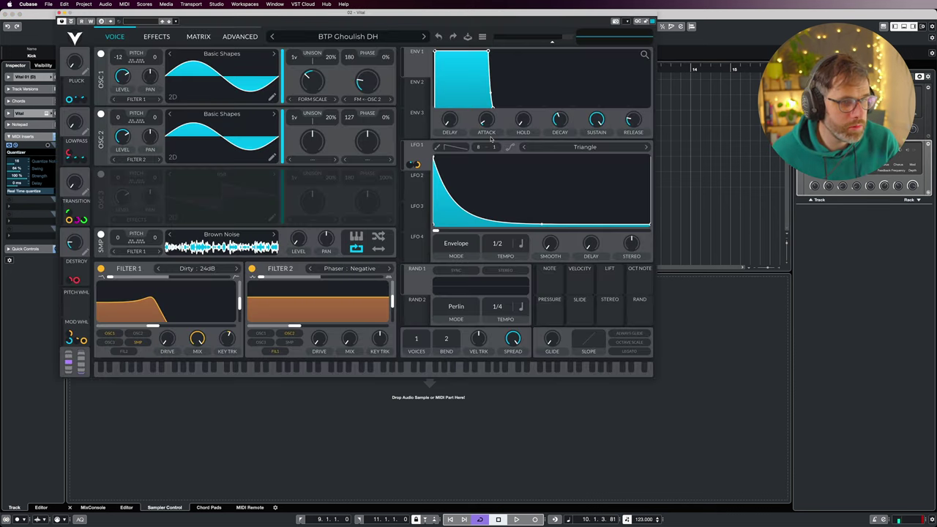
click(344, 37)
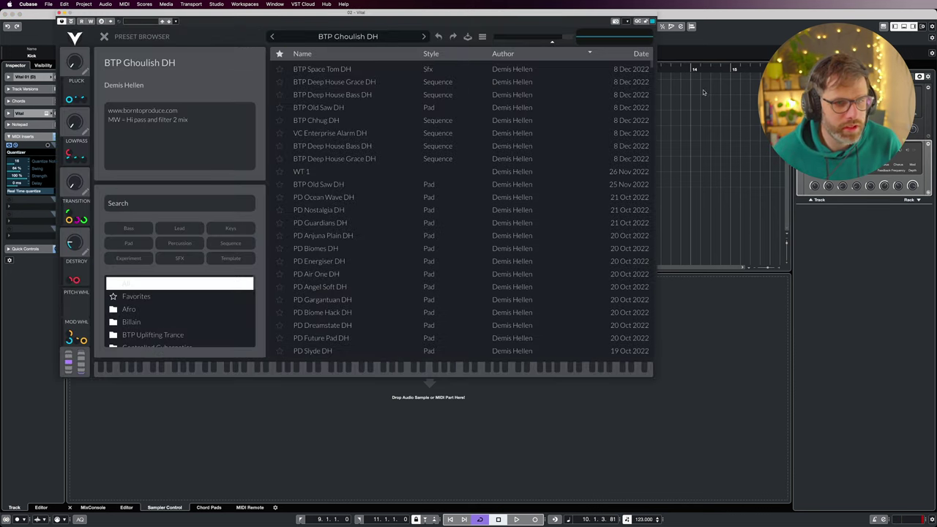
drag(653, 68, 696, 458)
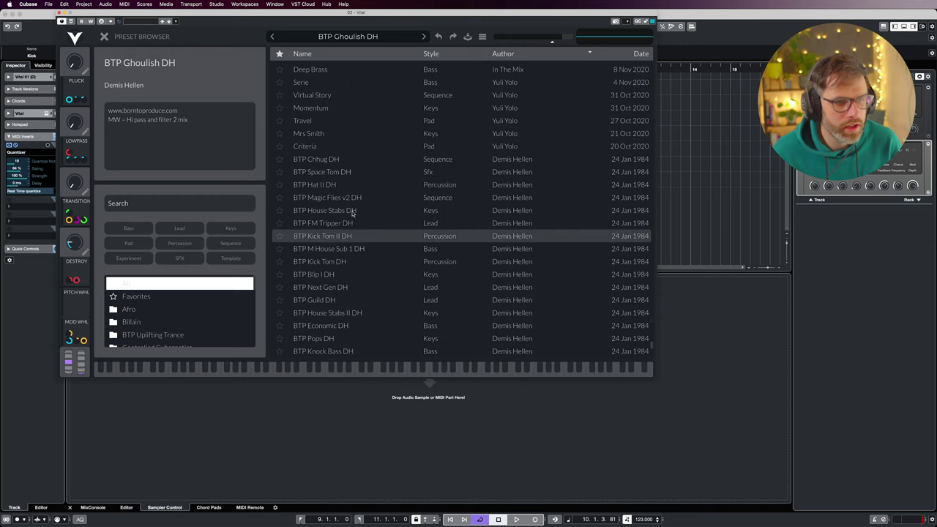
scroll(374, 268, down, 10)
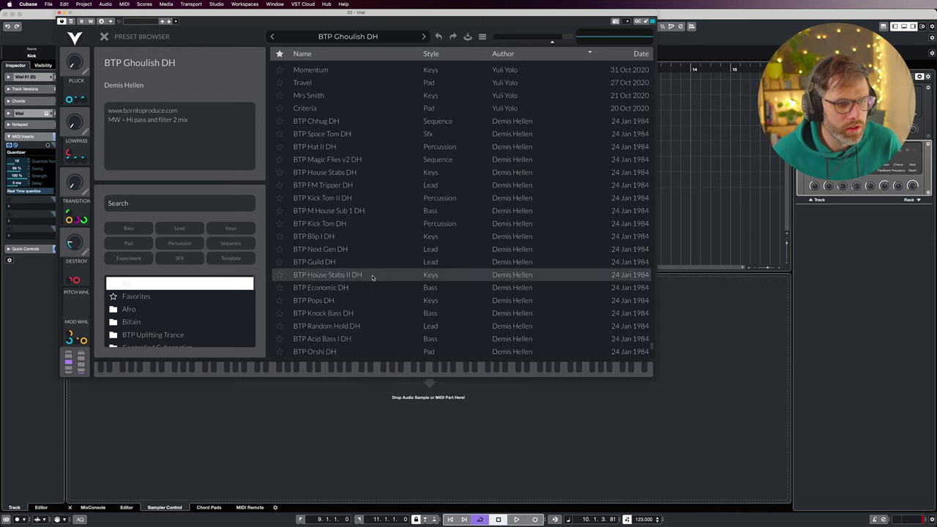
scroll(373, 278, down, 1)
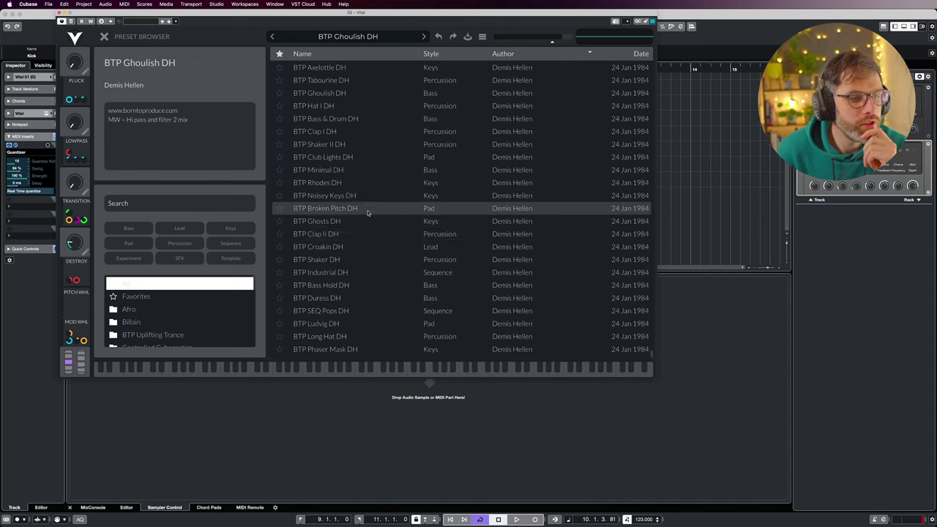
scroll(373, 176, up, 4)
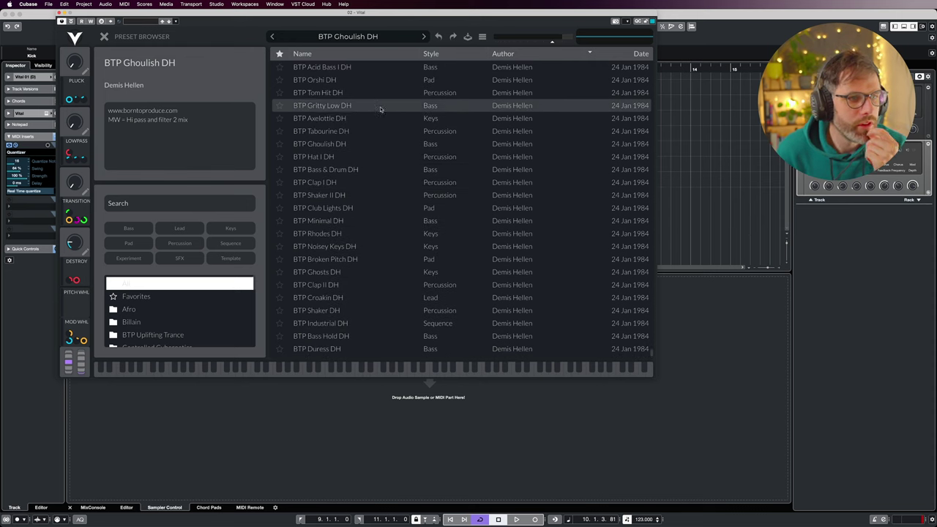
click(381, 108)
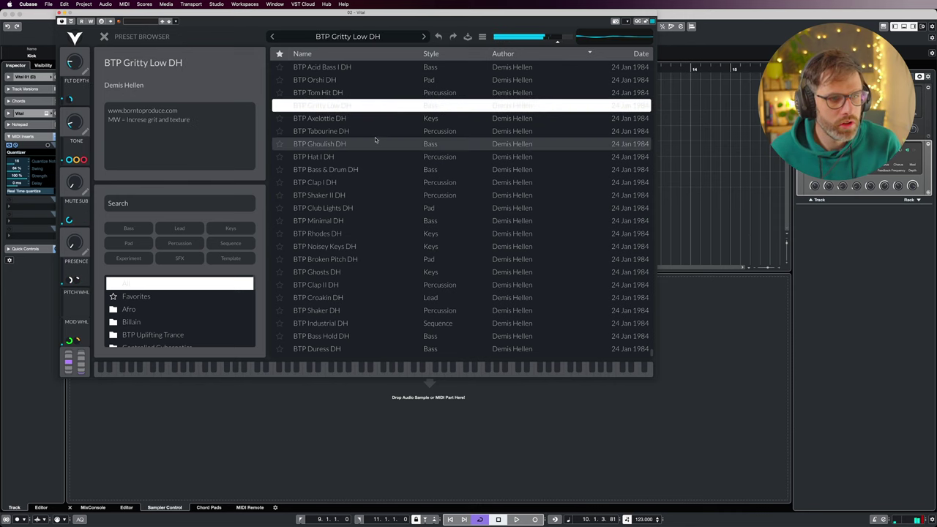
click(59, 14)
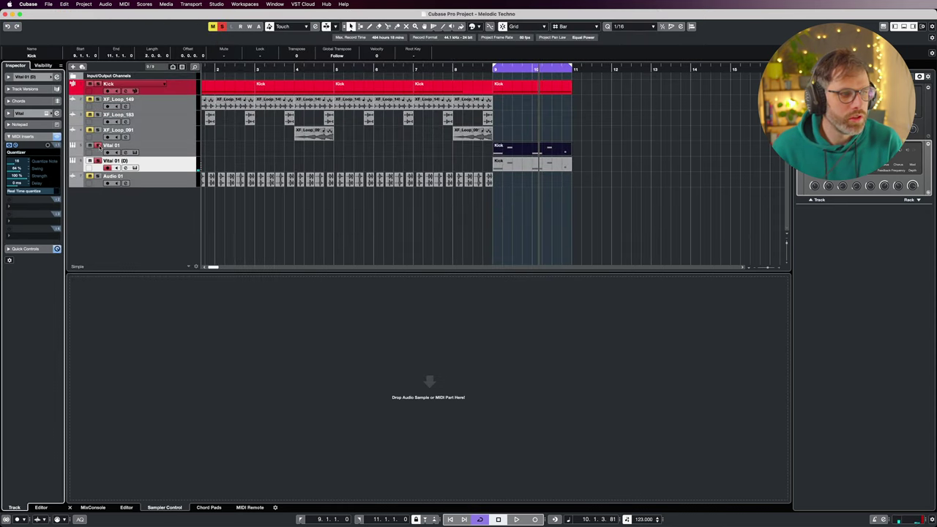
Step: Unsolo Vital 01, rework the duplicated part into alternating quarter-note C2 and G2 notes across bars 9 and 10, and play it
click(99, 146)
double_click(568, 166)
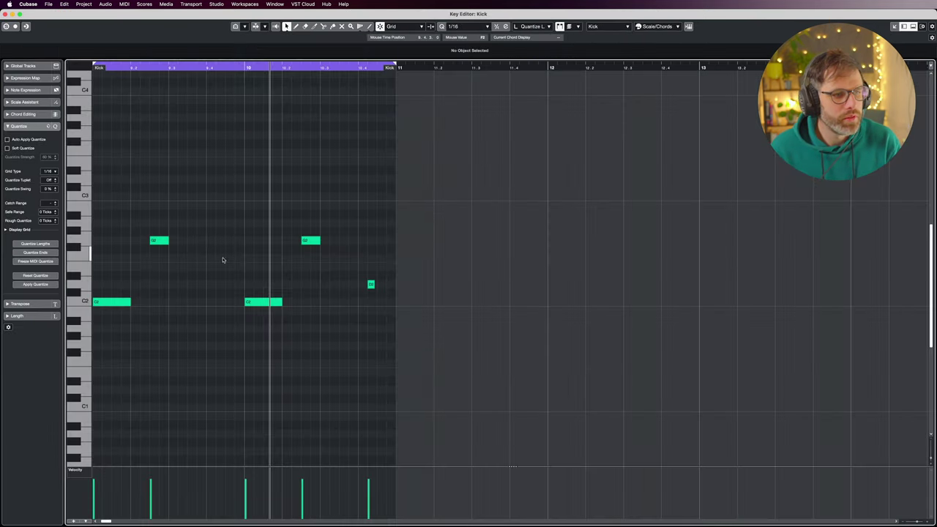
drag(160, 244, 105, 323)
key(super+d)
drag(252, 218, 464, 385)
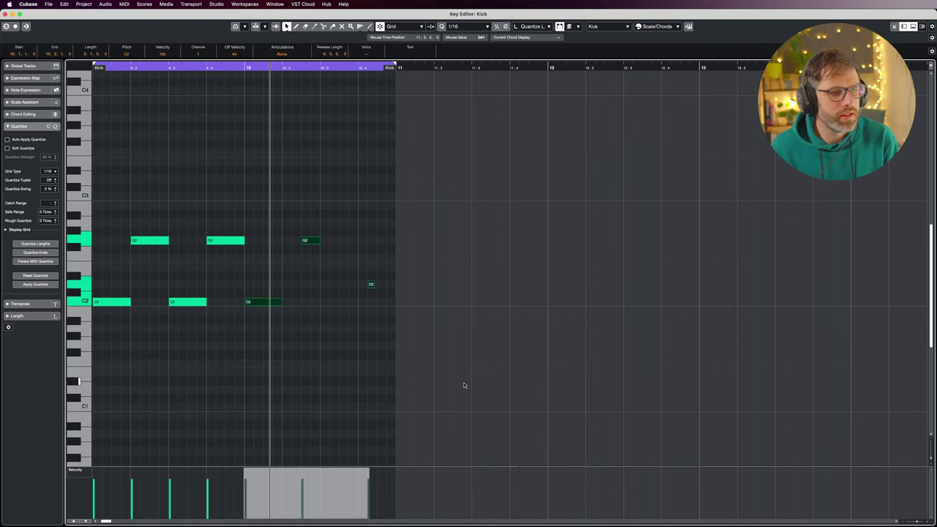
key(BackSpace)
drag(273, 180, 108, 345)
key(super+d)
key(space)
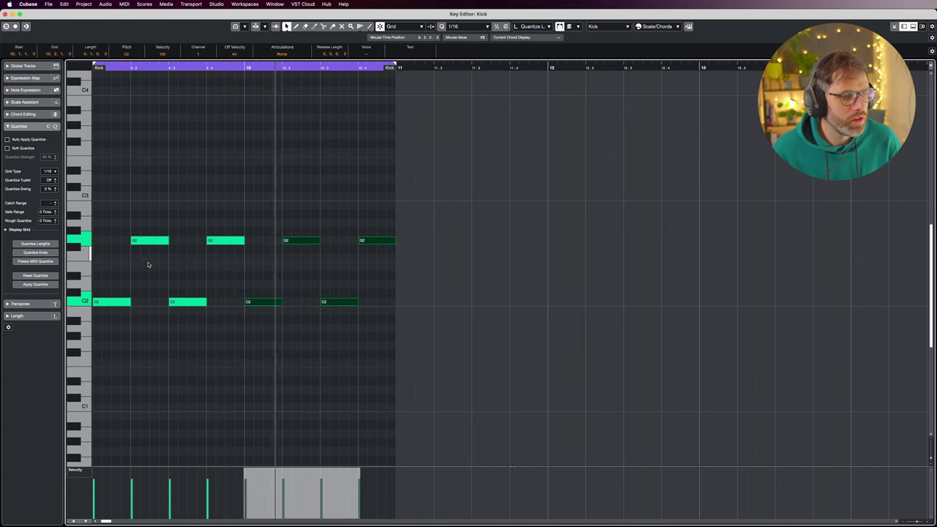
Step: Reduce the pattern to three-sixteenth C2 and G2 notes at 9.1.1 and 9.1.4 and an eighth-note F2 at 9.2.3, deleting all other notes
click(134, 292)
drag(130, 302, 121, 301)
click(136, 241)
drag(136, 243, 168, 259)
key(super+d)
drag(184, 227, 410, 345)
key(Delete)
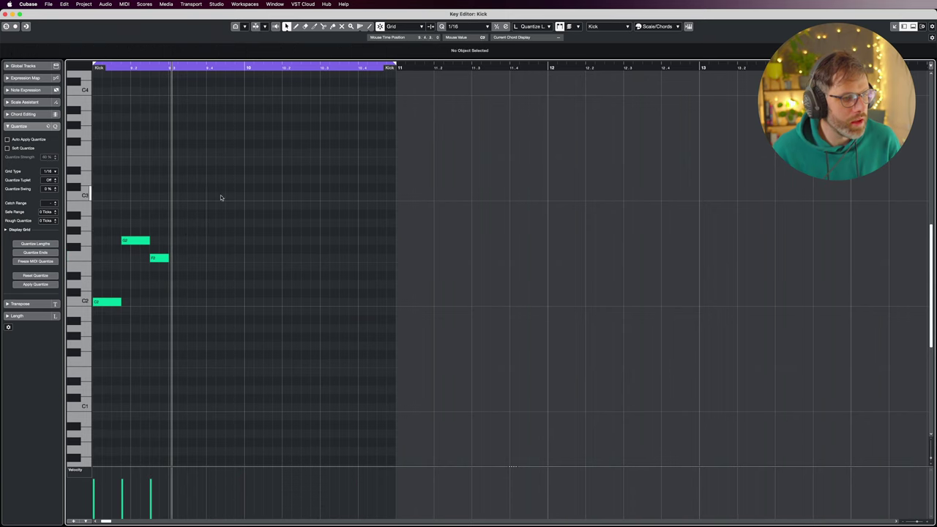
Step: Repeat the C2, G2, F2 figure to fill bars 9 and 10 while playing the loop
drag(220, 198, 87, 339)
key(super+d)
key(space)
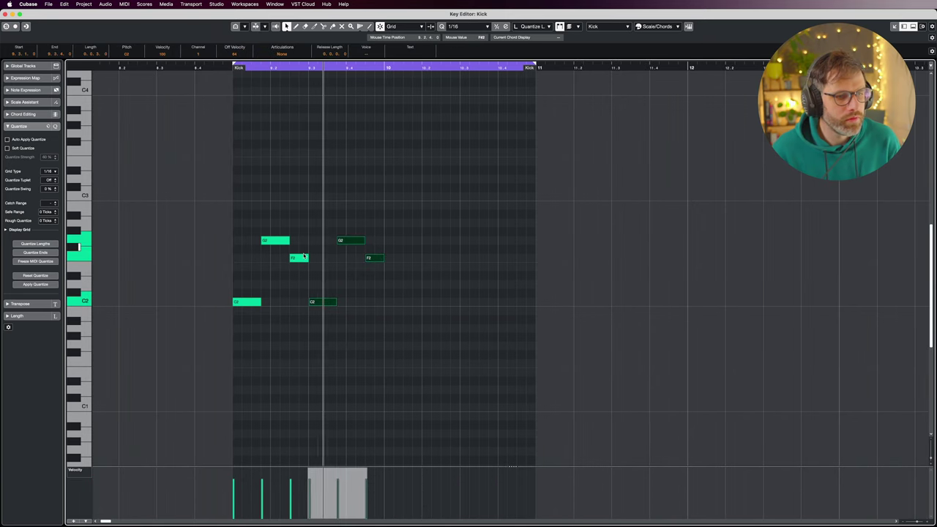
drag(385, 216, 247, 317)
key(alt+d)
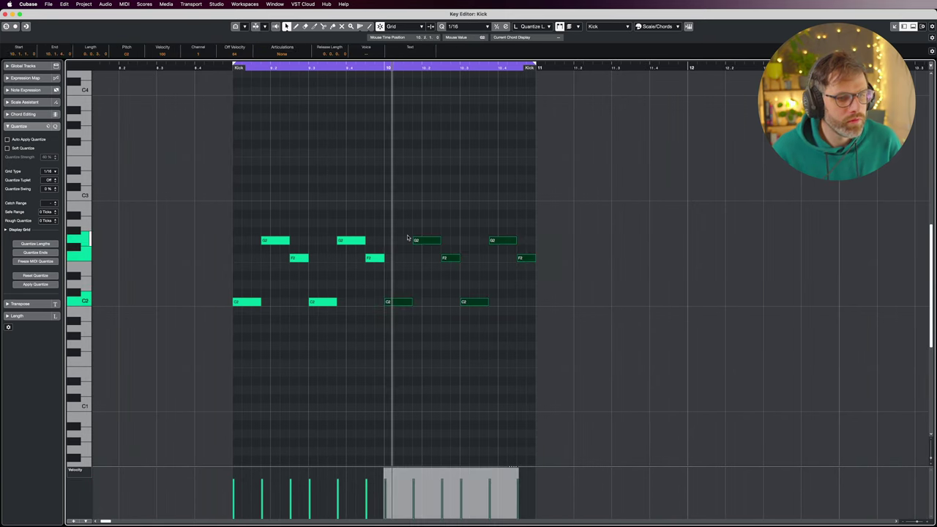
Step: Delete the first F2 note and lengthen the G2 before it up to 9.3
click(373, 252)
click(299, 259)
key(BackSpace)
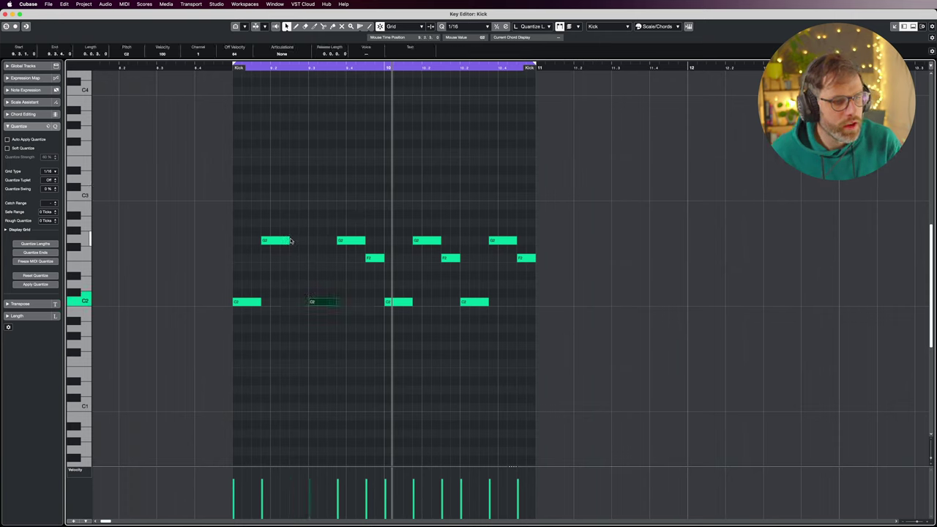
drag(291, 241, 308, 241)
click(296, 221)
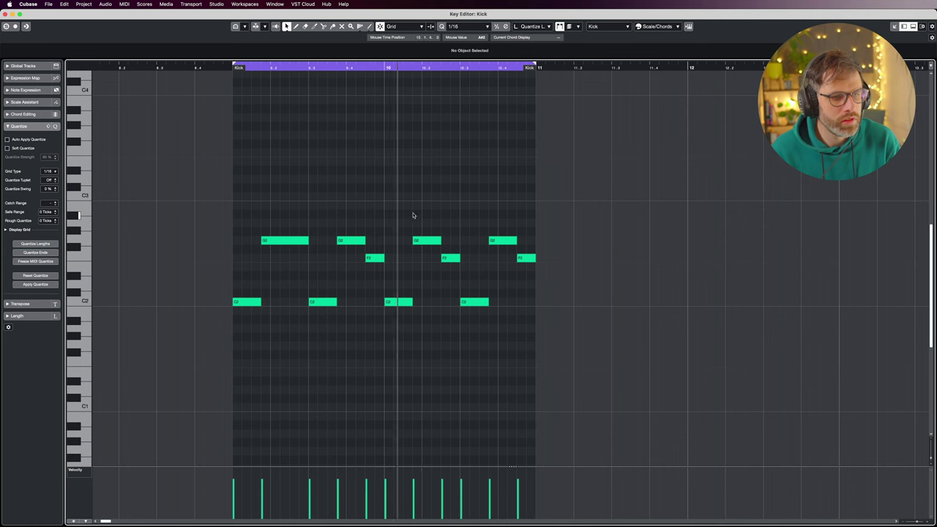
Step: Replace the notes of bar 10 with a copy of the revised bar 9 pattern and close the Key Editor
drag(405, 216, 582, 343)
key(BackSpace)
drag(494, 198, 214, 353)
key(alt+d)
key(Return)
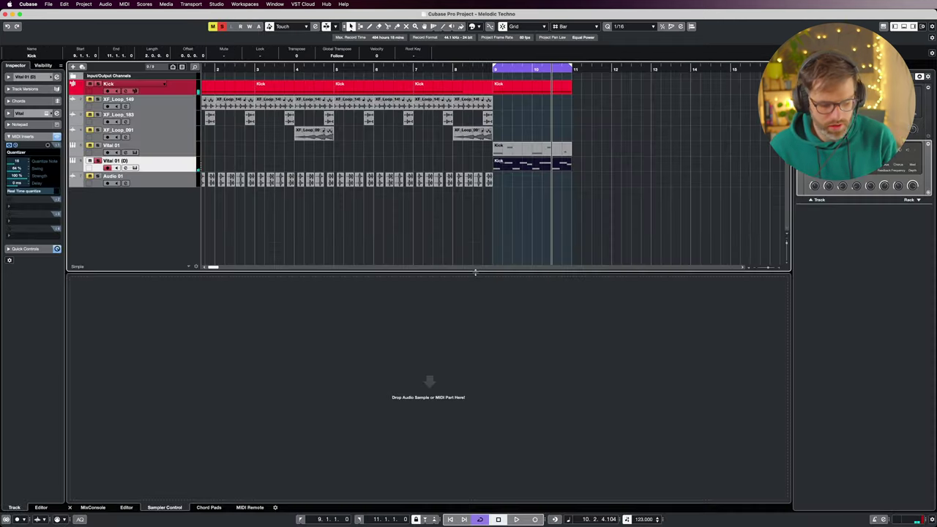
Step: Play the loop, insert Pro-Q 3 on the Vital 01 (D) track and add a low cut at about 20 Hz
key(space)
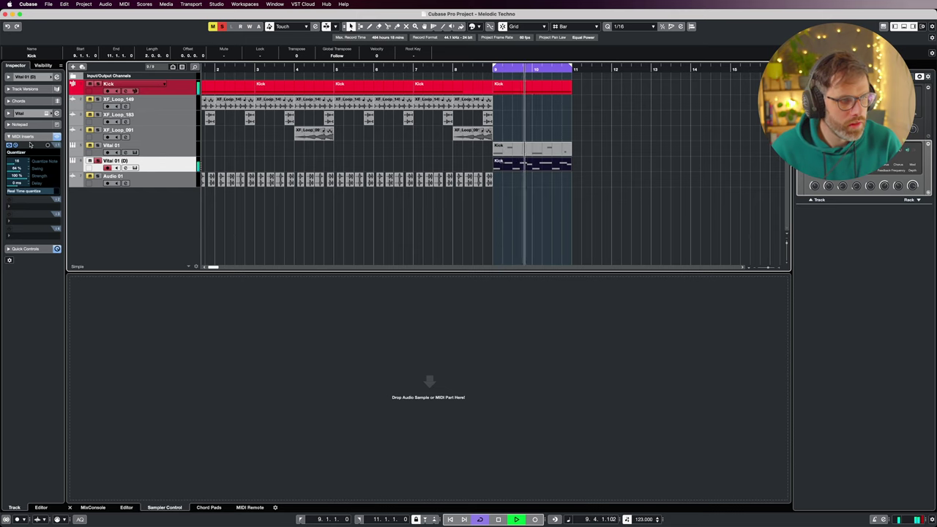
click(30, 113)
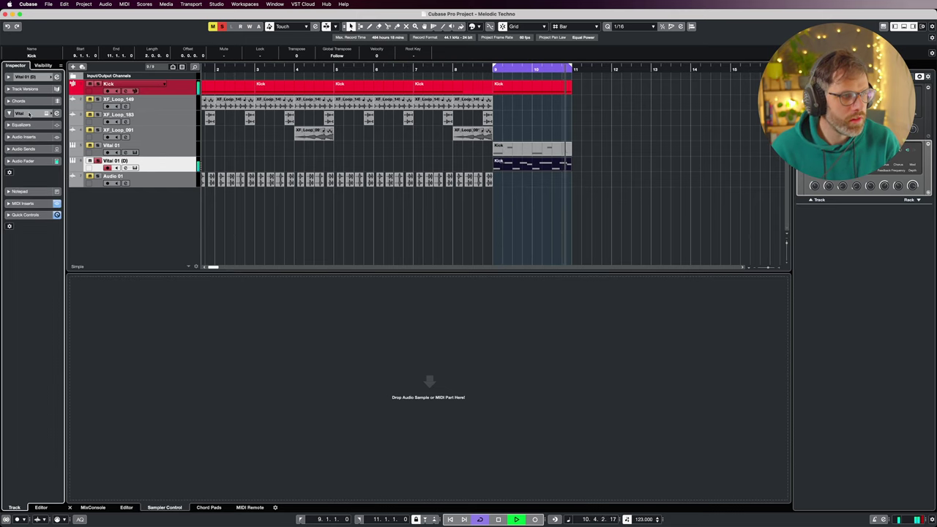
click(24, 137)
click(26, 151)
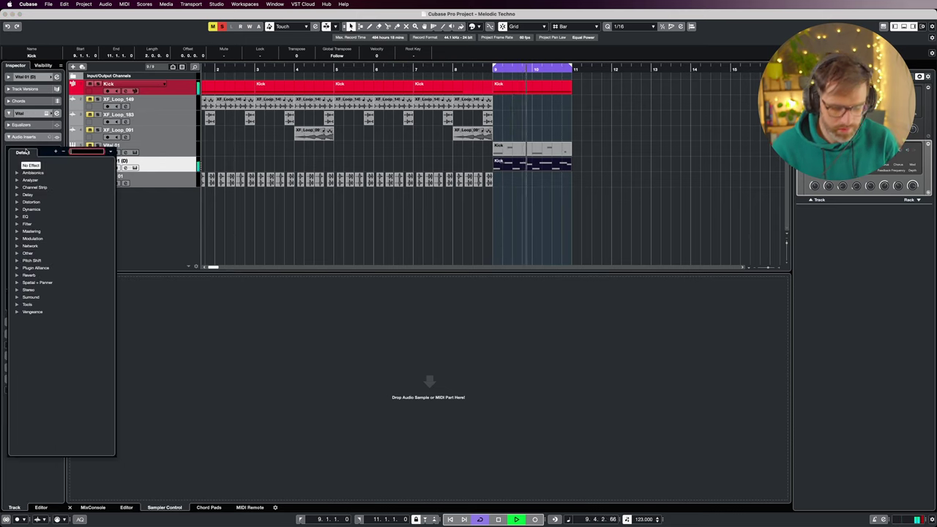
text(pro)
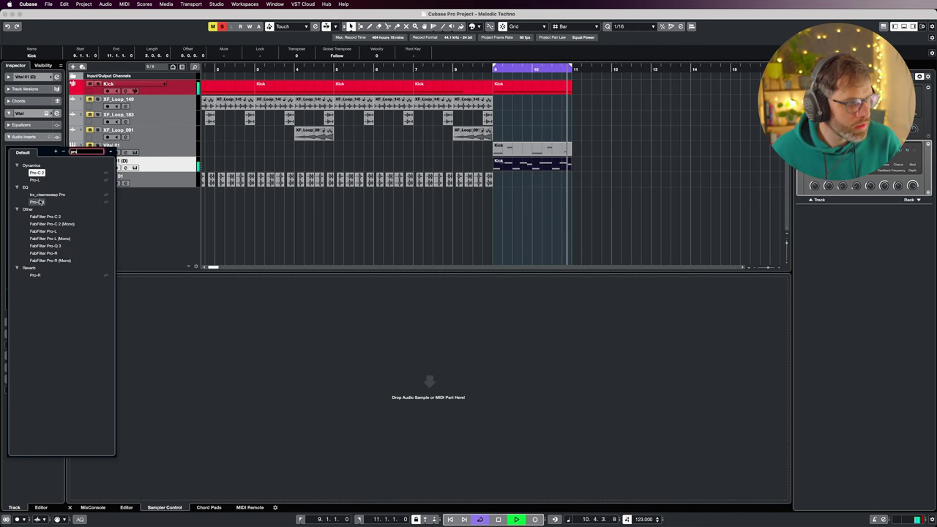
click(37, 202)
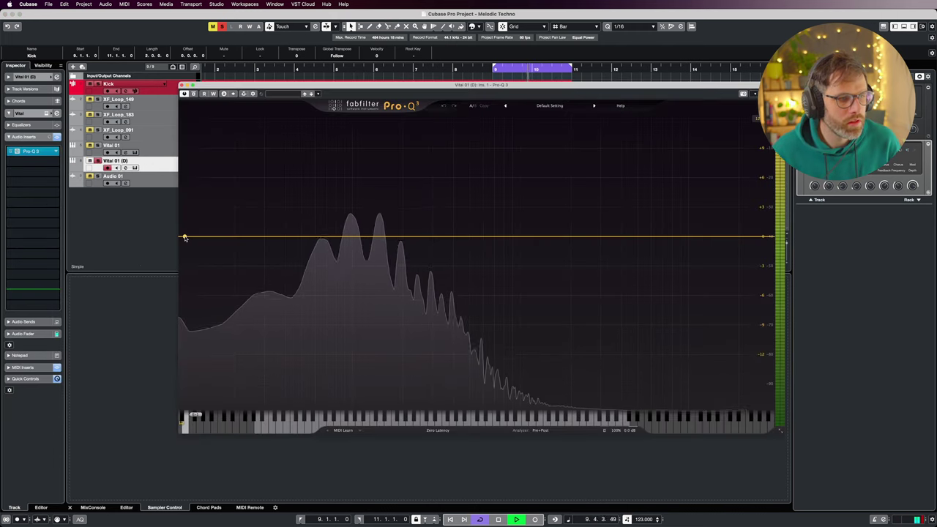
click(227, 238)
drag(227, 238, 234, 238)
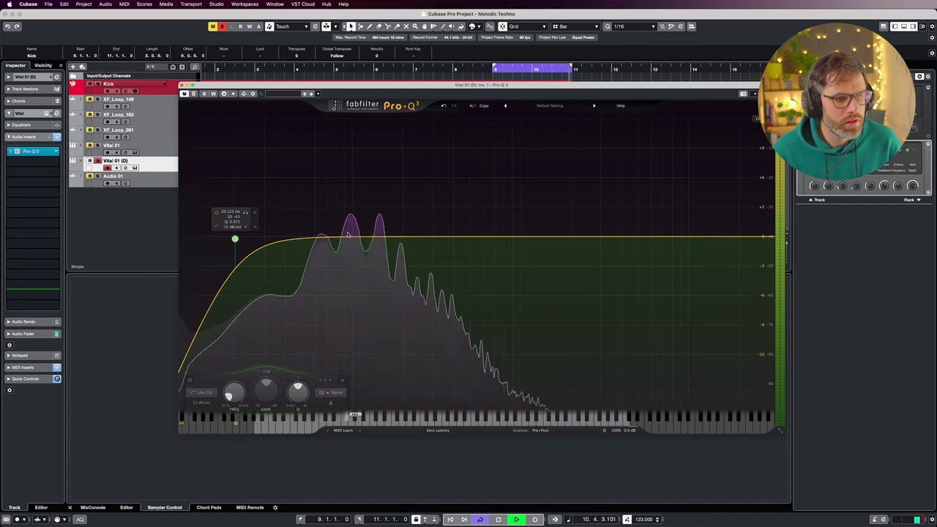
Step: Add a narrow bell cut of -8.50 dB at about 146 Hz with Q 9.504, auditioning it soloed and bypassed
click(347, 235)
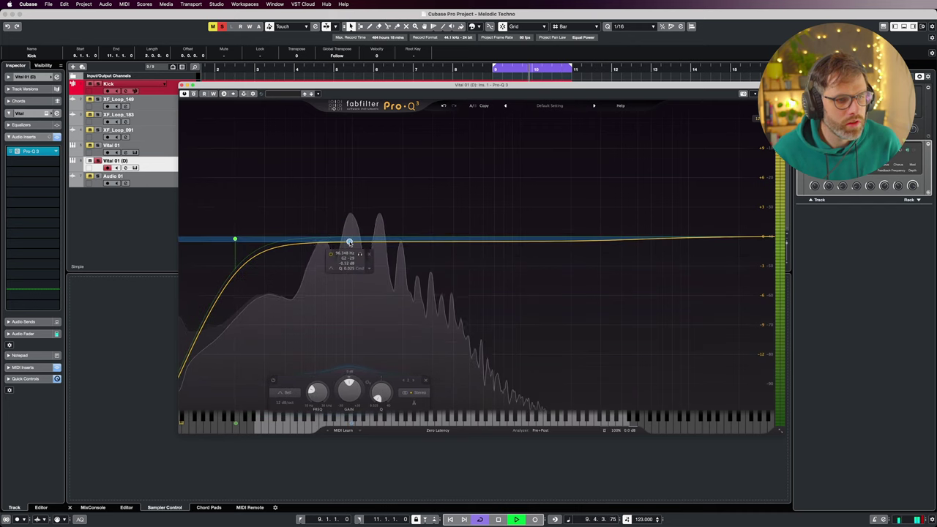
drag(348, 232, 378, 323)
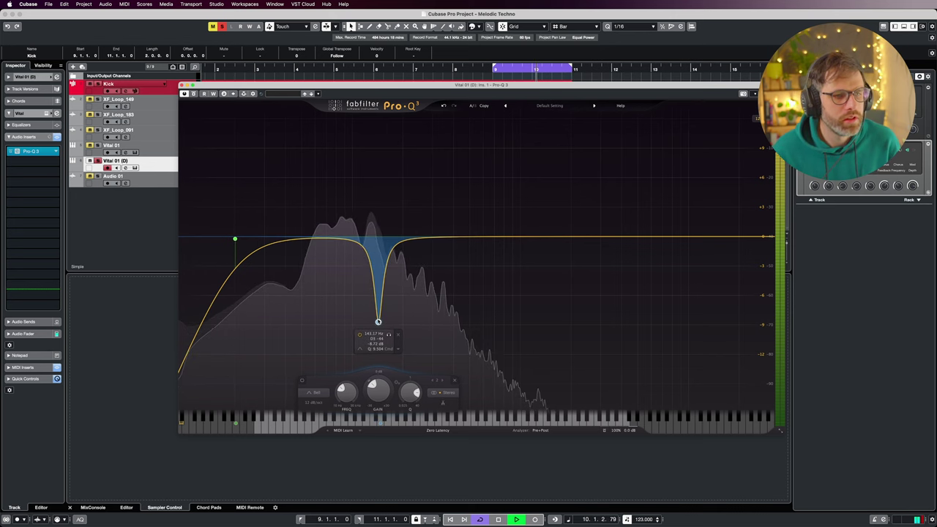
drag(378, 321, 376, 319)
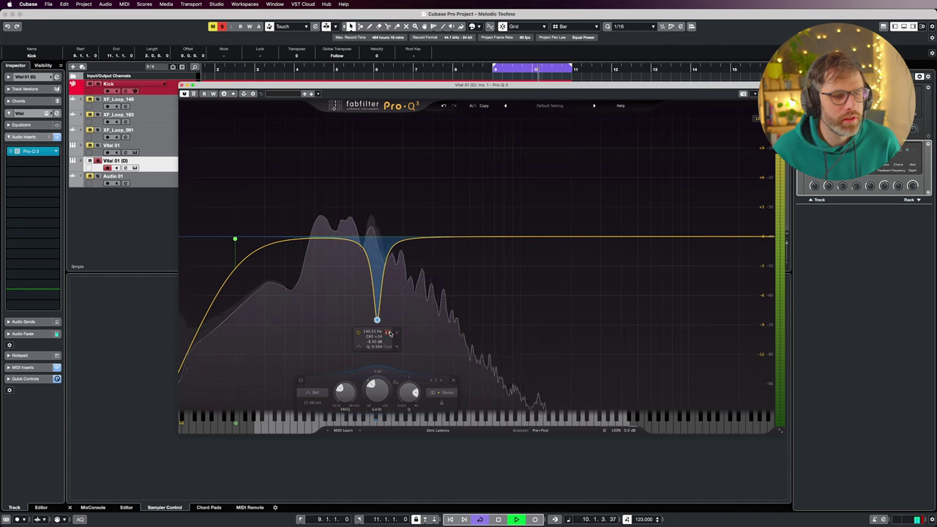
click(388, 334)
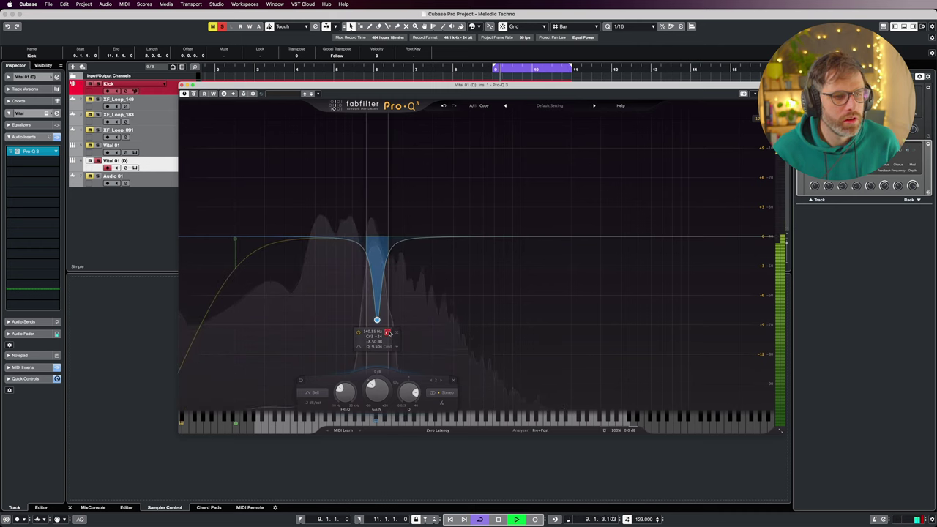
drag(390, 334, 392, 334)
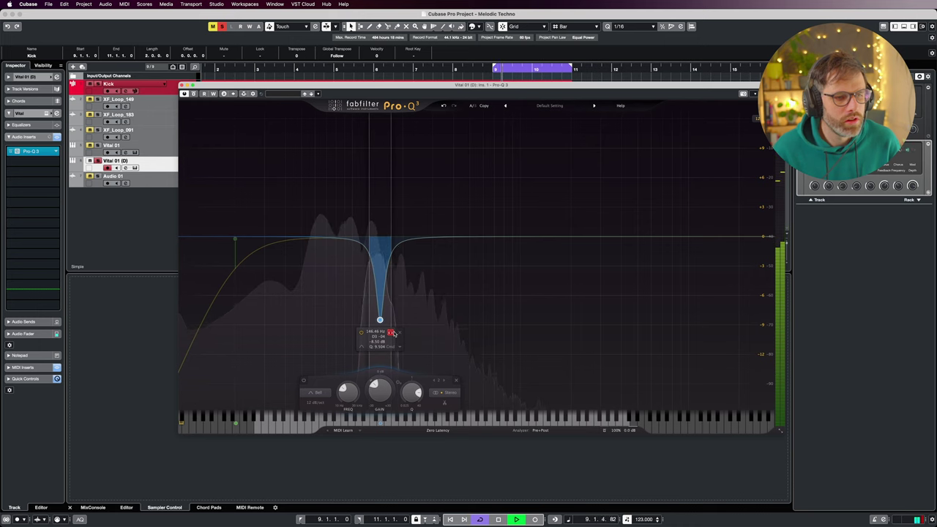
click(392, 333)
click(360, 334)
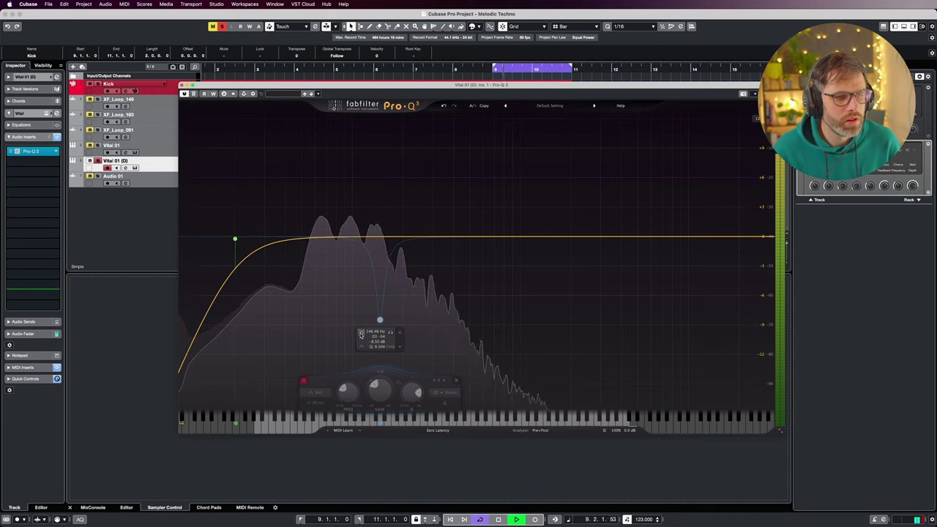
click(361, 334)
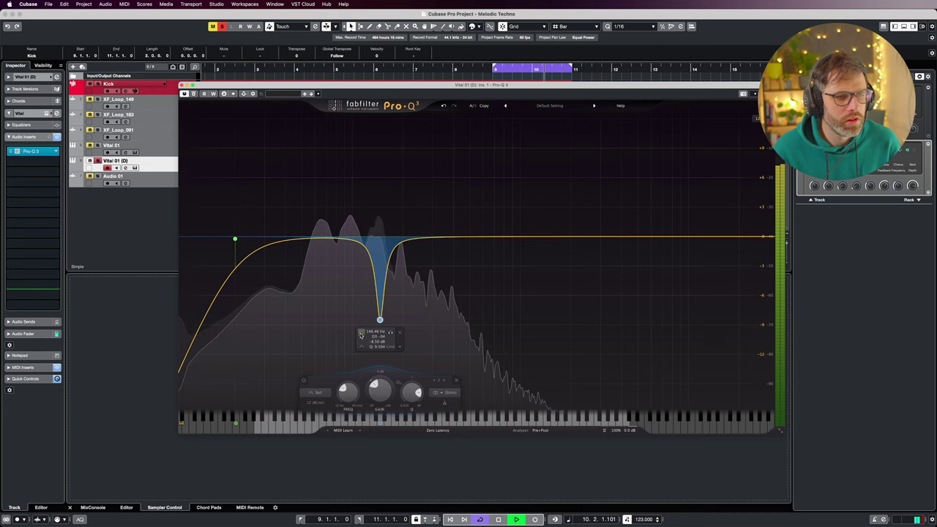
Step: Ease the bell cut to about -5 dB, add a high cut at about 314 Hz, and close Pro-Q 3 and stop playback
key(space)
drag(381, 391, 381, 389)
key(space)
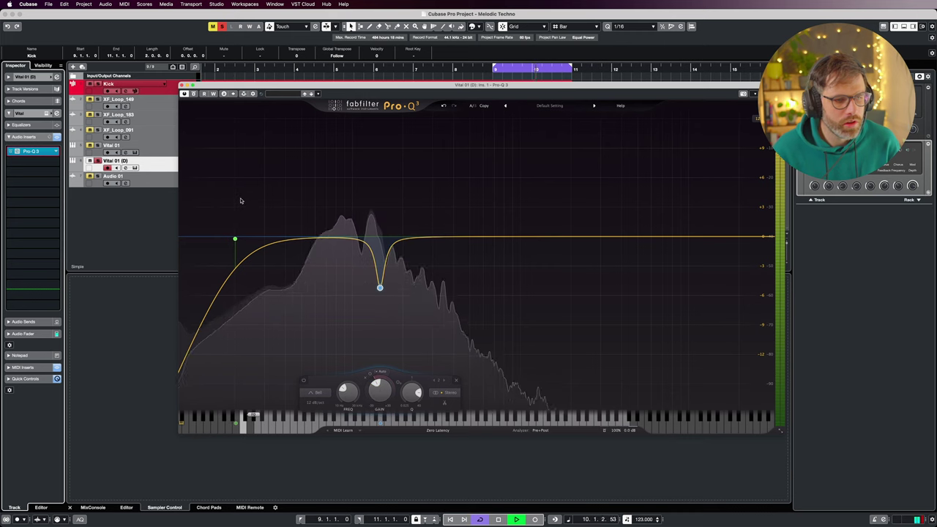
drag(744, 236, 435, 243)
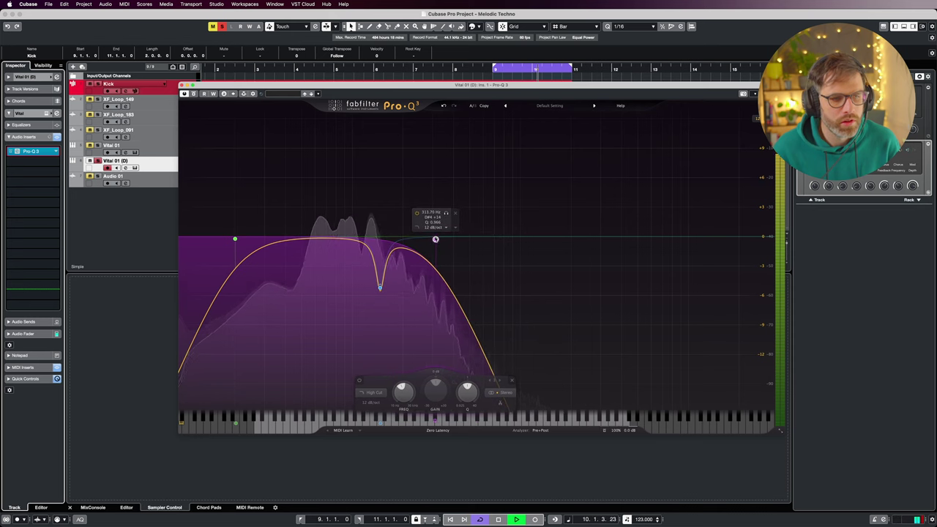
click(182, 85)
key(space)
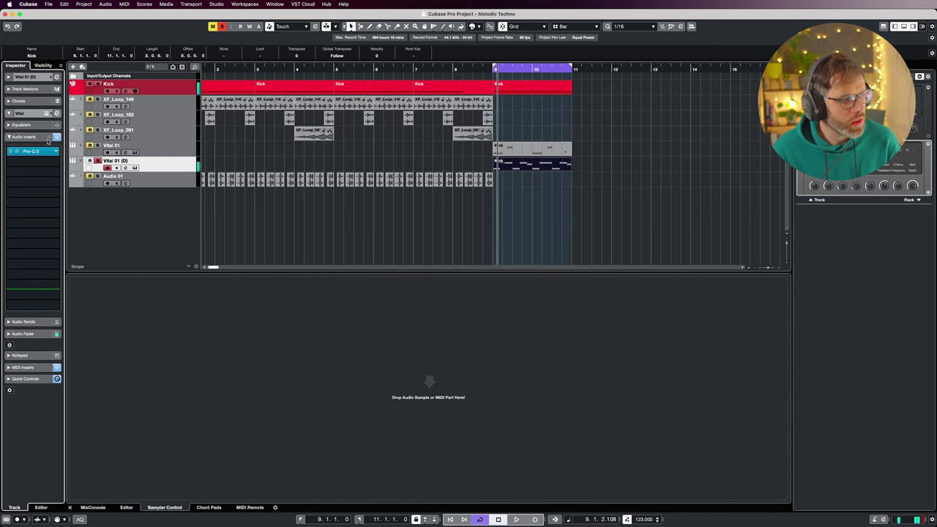
Step: Show Vital's voice page for the Vital 01 (D) track, adjust the FLT DEPTH and PRESENCE macros during loop playback, and close the synth
click(47, 114)
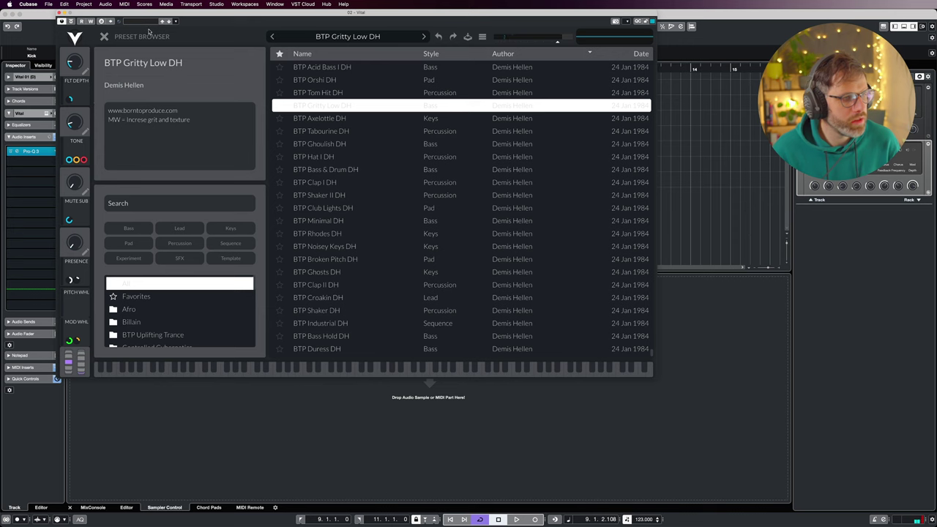
click(74, 39)
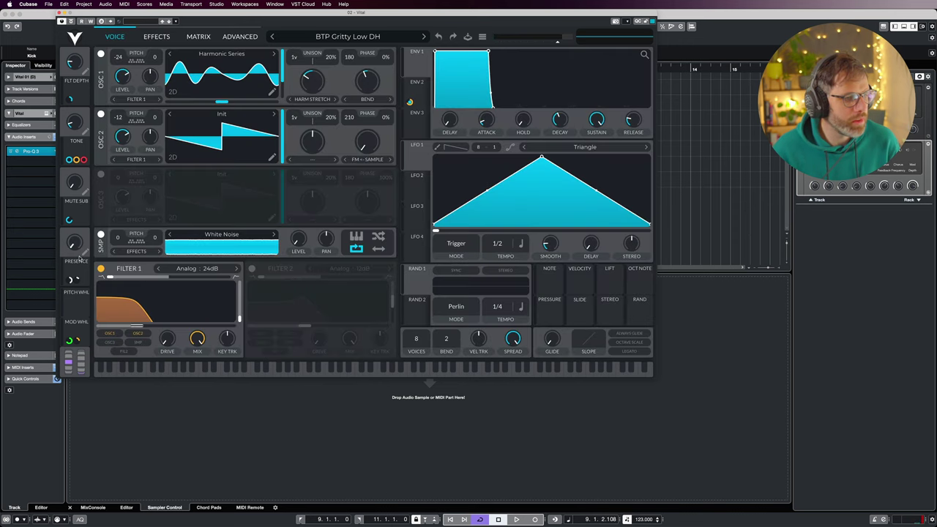
key(space)
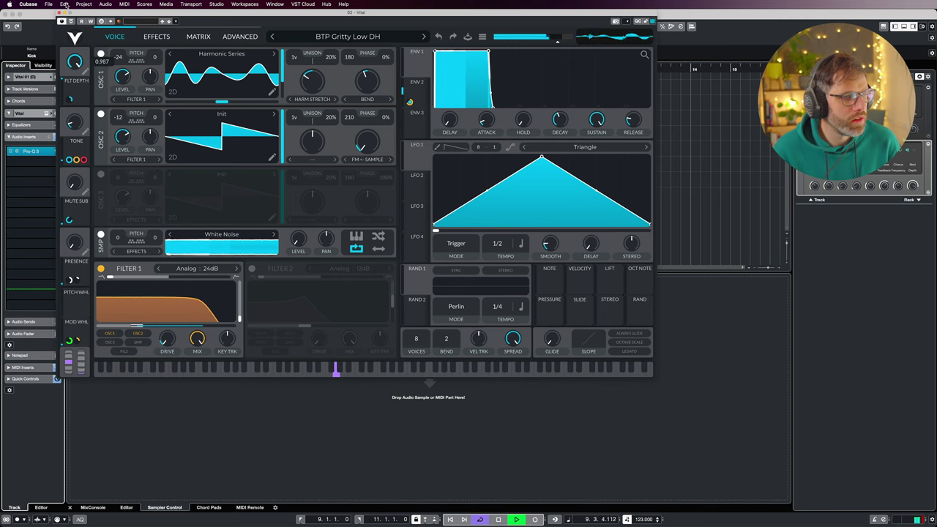
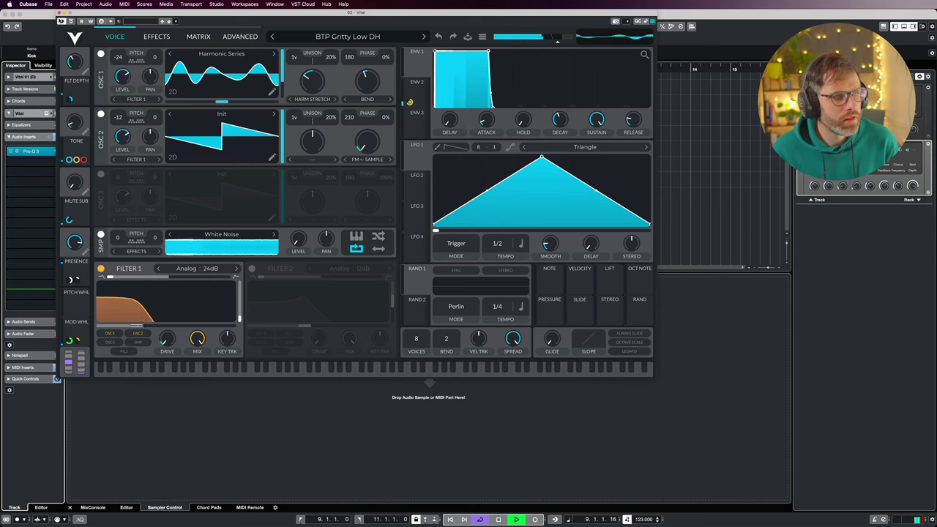
key(space)
key(super+w)
Step: Reopen Pro-Q 3 on the Vital 01 (D) track, listen to the loop around the bell cut, and stop and close the plug-in
click(31, 151)
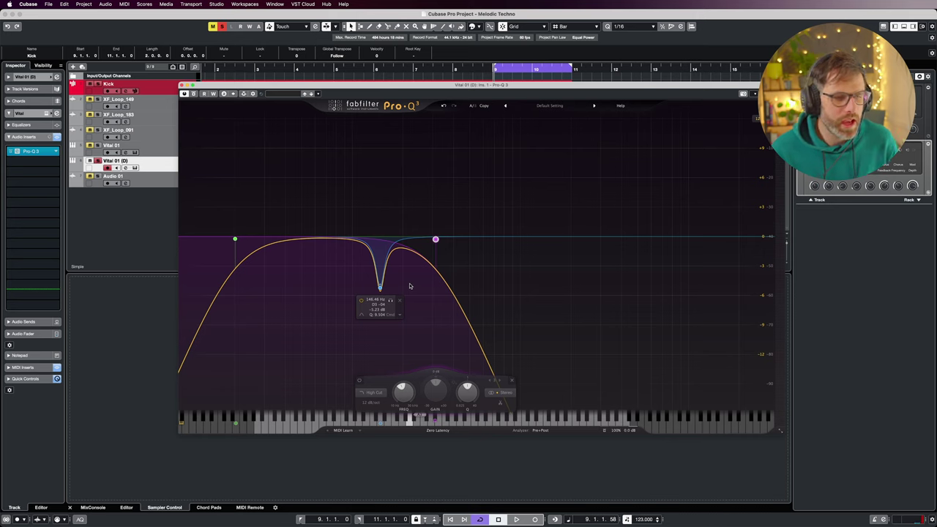
key(space)
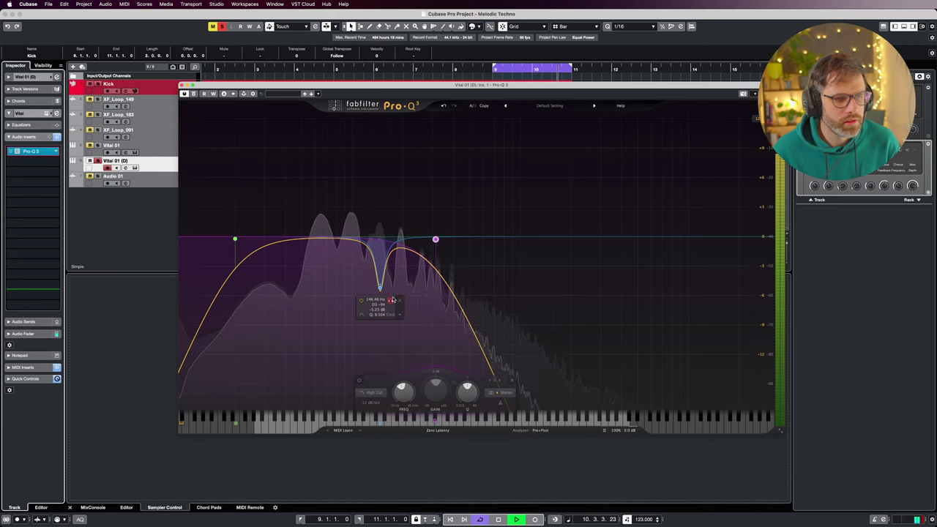
click(391, 300)
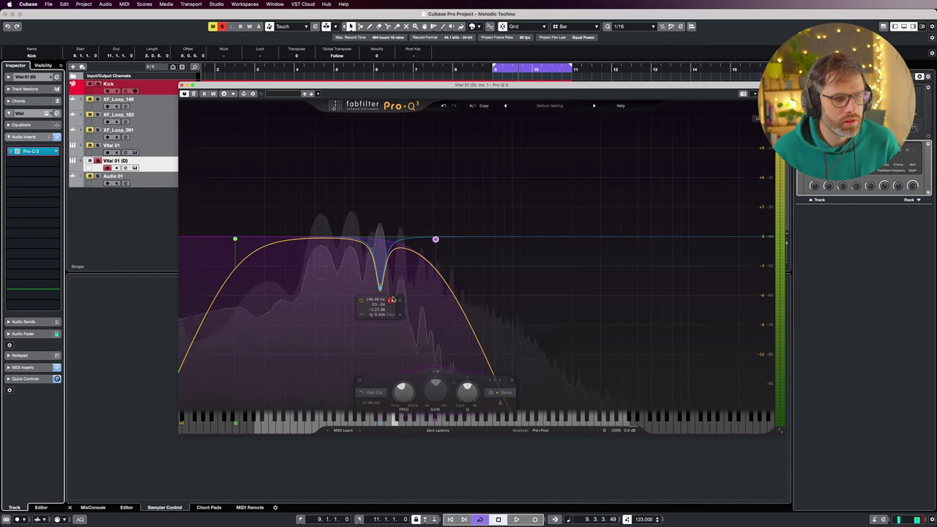
key(space)
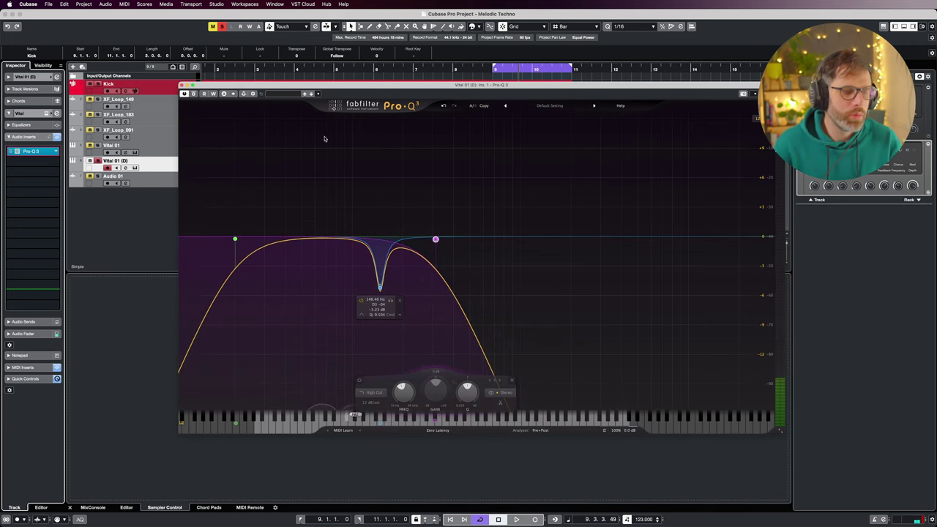
click(182, 85)
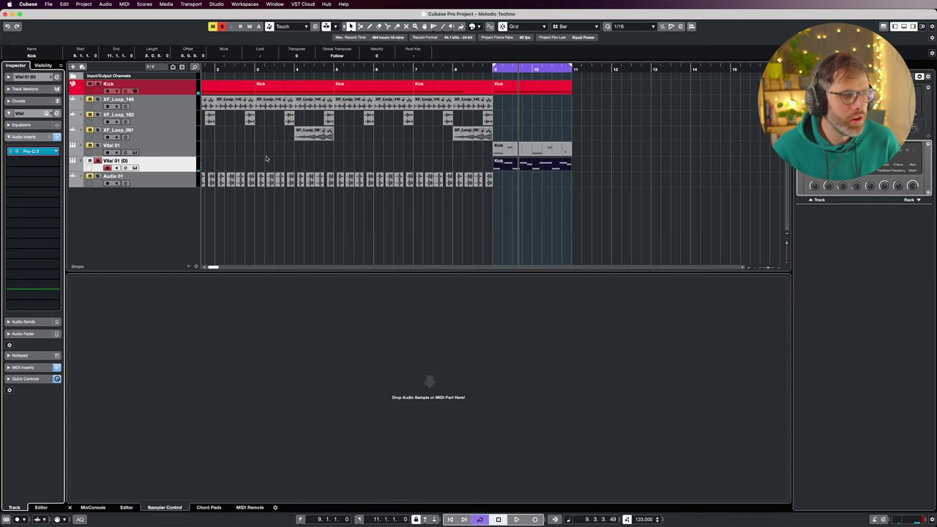
Step: Clear the track mutes and solos and copy the XF_Loop_149 events of bars 7 and 8 into bars 9 and 10
click(266, 159)
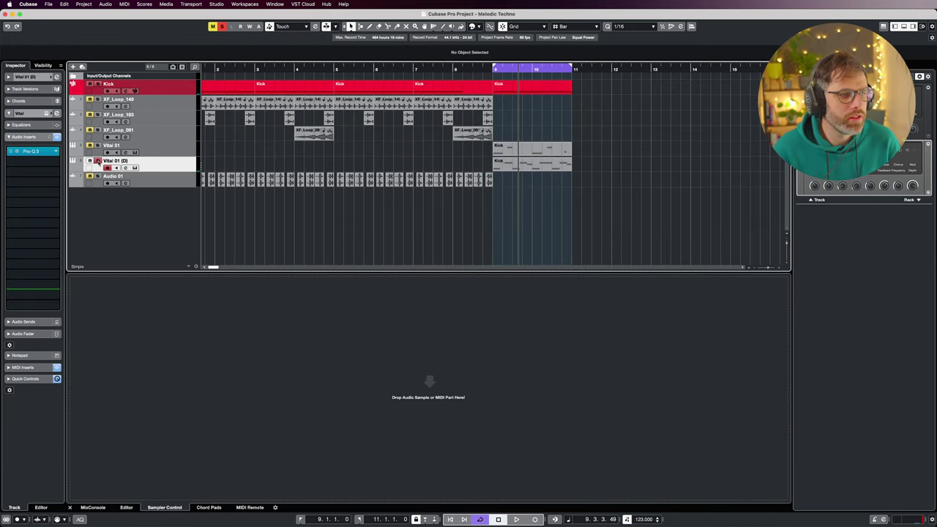
click(98, 85)
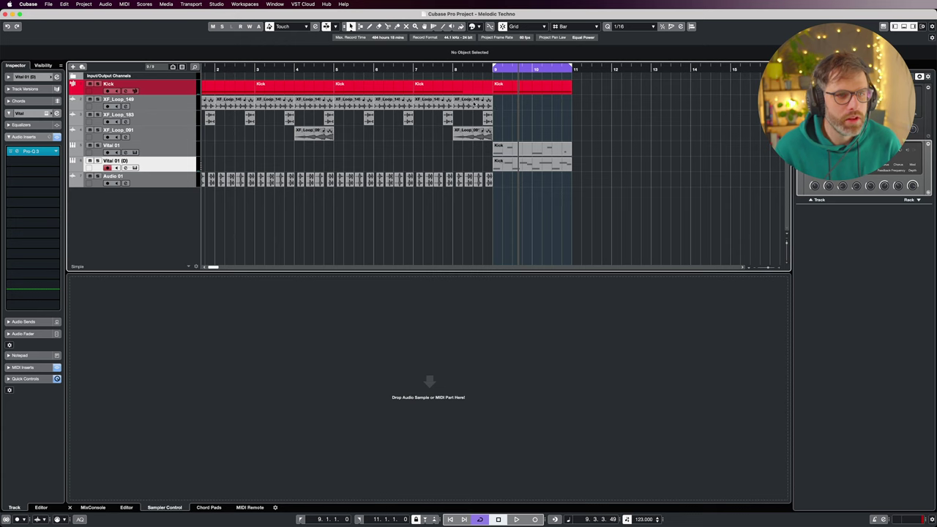
drag(474, 103, 433, 104)
key(super+d)
Step: Copy the XF_Loop_183 events of bars 7 and 8 into bars 9 and 10, leaving out XF_Loop_091
drag(526, 115, 446, 138)
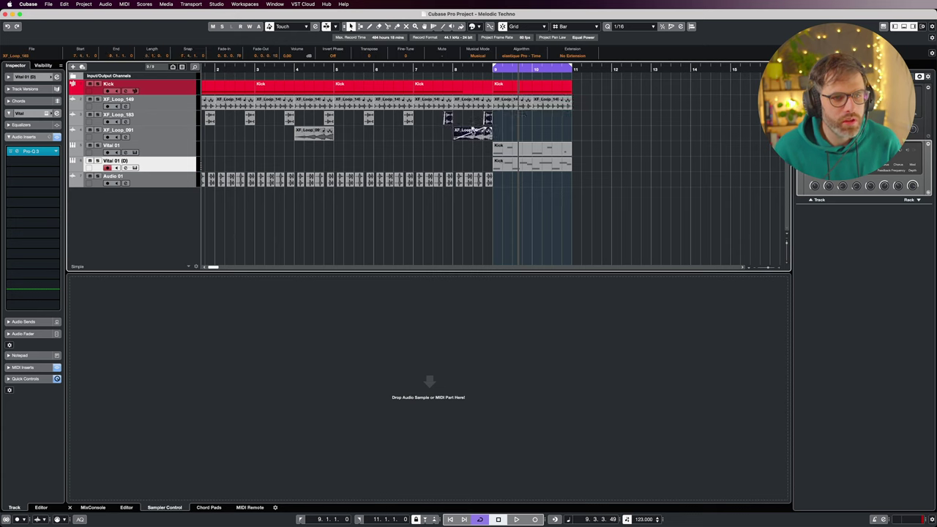
key(ctrl+d)
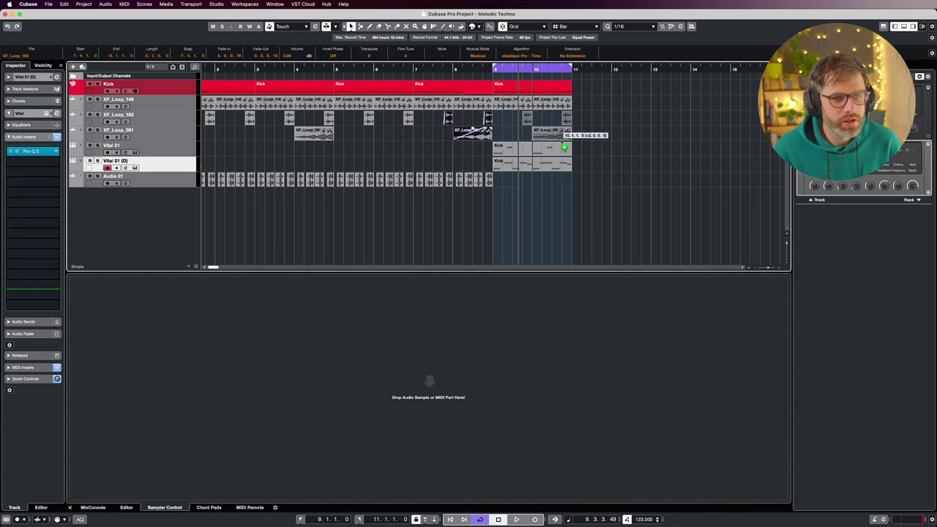
click(506, 175)
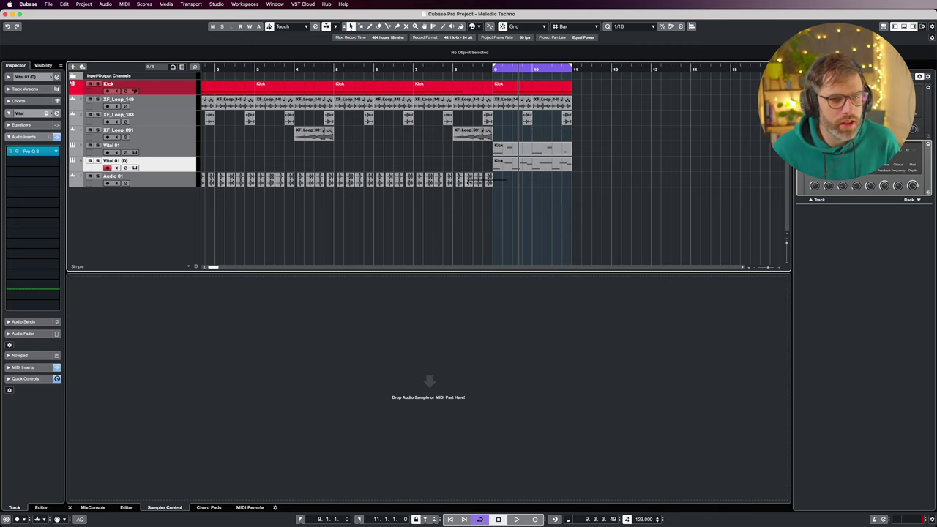
Step: Delete the copied XF_Loop_149 events from bars 9 and 10
drag(419, 180, 419, 180)
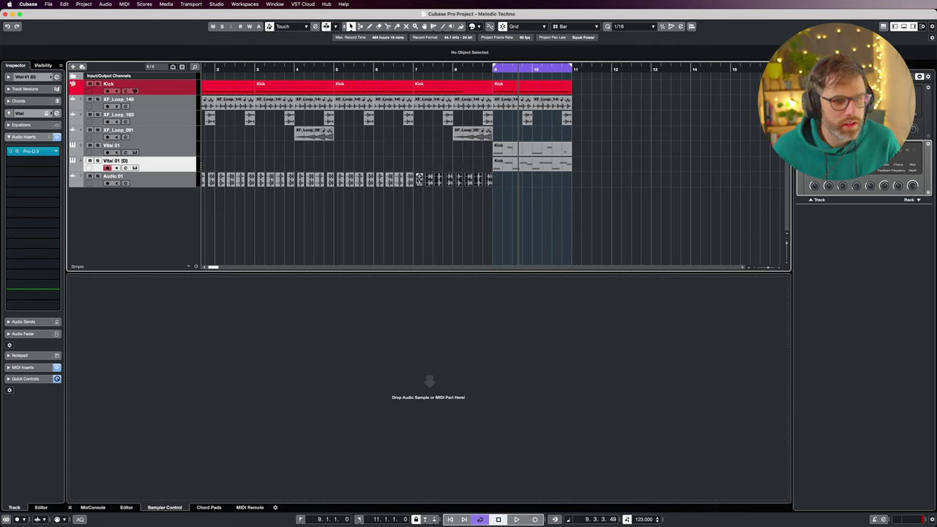
click(509, 192)
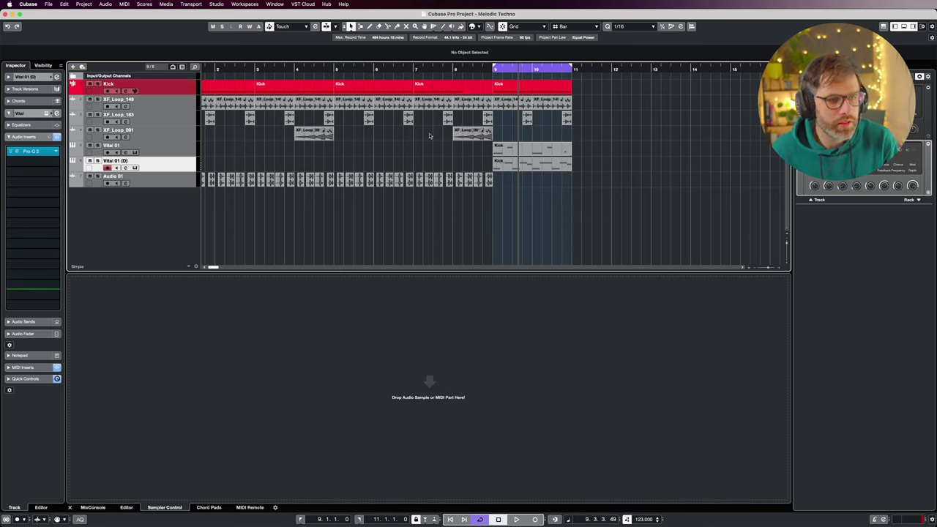
drag(600, 112, 518, 103)
key(Delete)
Step: Copy the XF_Loop_149 and Audio 01 events of bars 7 and 8 together to bar 9
click(468, 107)
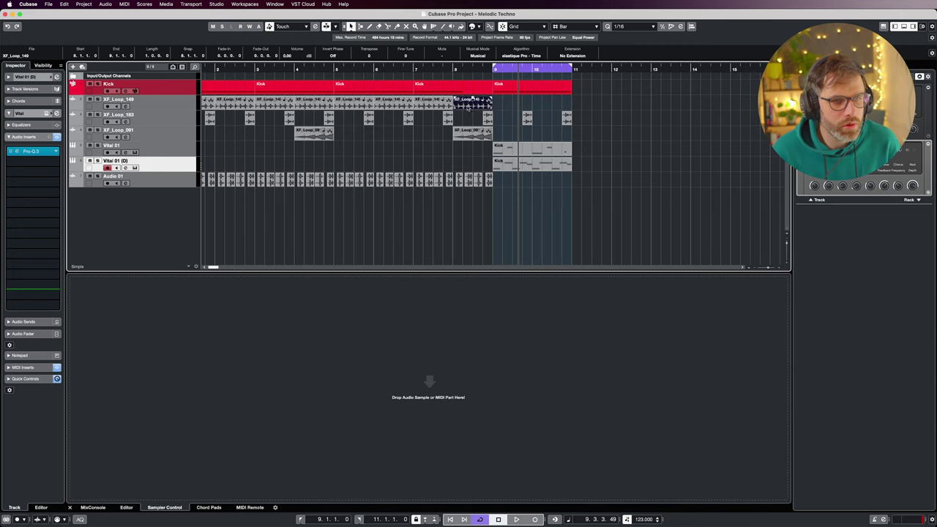
shift+click(444, 106)
drag(524, 205, 428, 178)
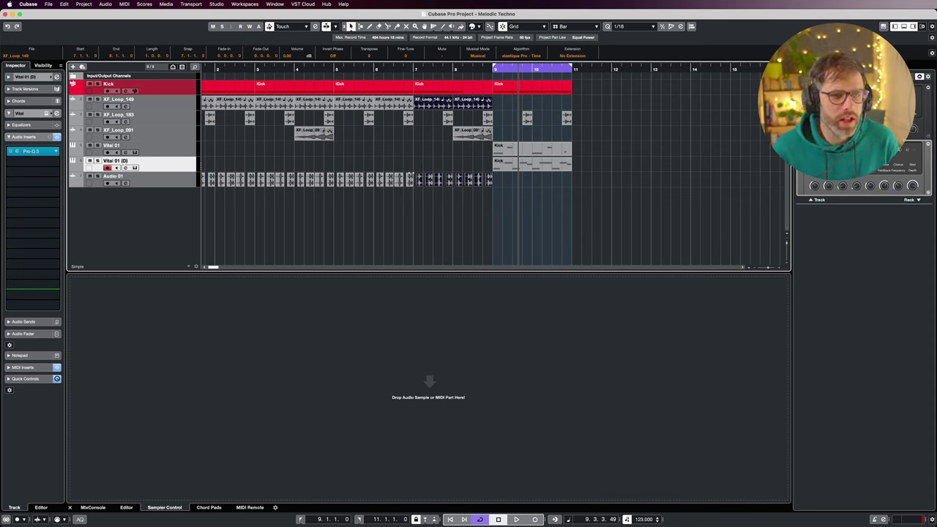
drag(422, 103, 501, 106)
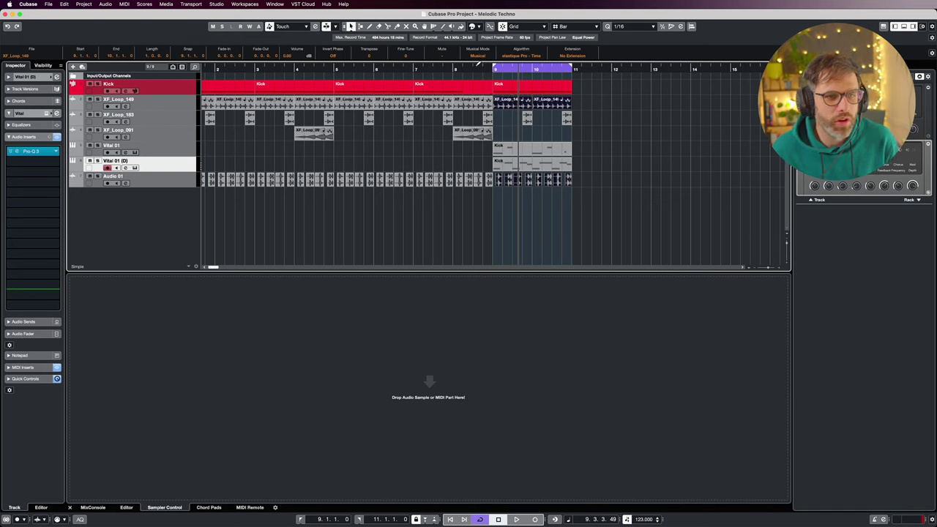
Step: Play the loop with Vital 01 muted and duplicate all events of bars 9 and 10 until they reach the end of bar 16
drag(439, 71, 414, 71)
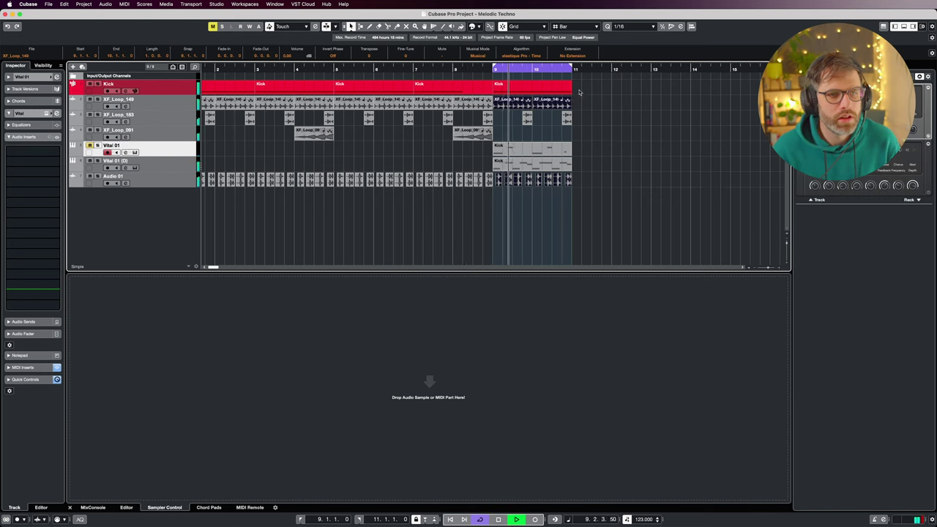
drag(578, 89, 497, 182)
key(super+d)
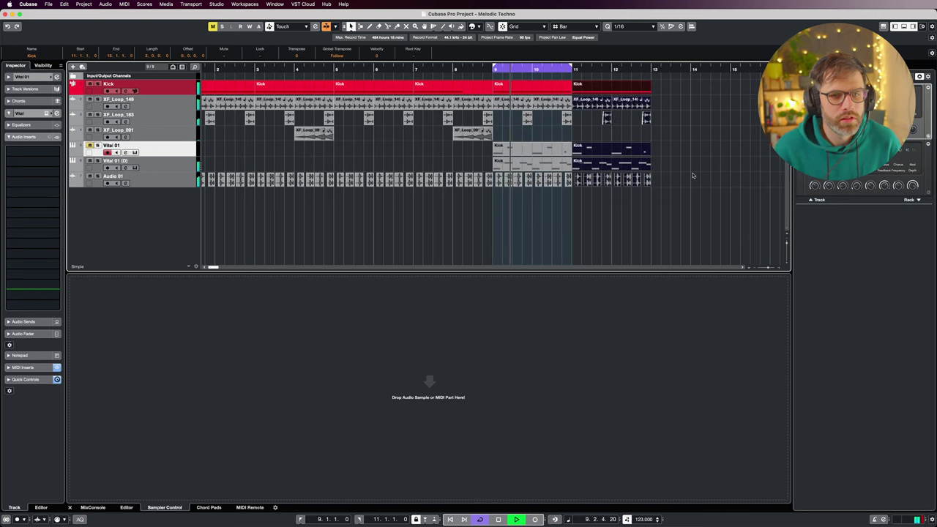
key(g)
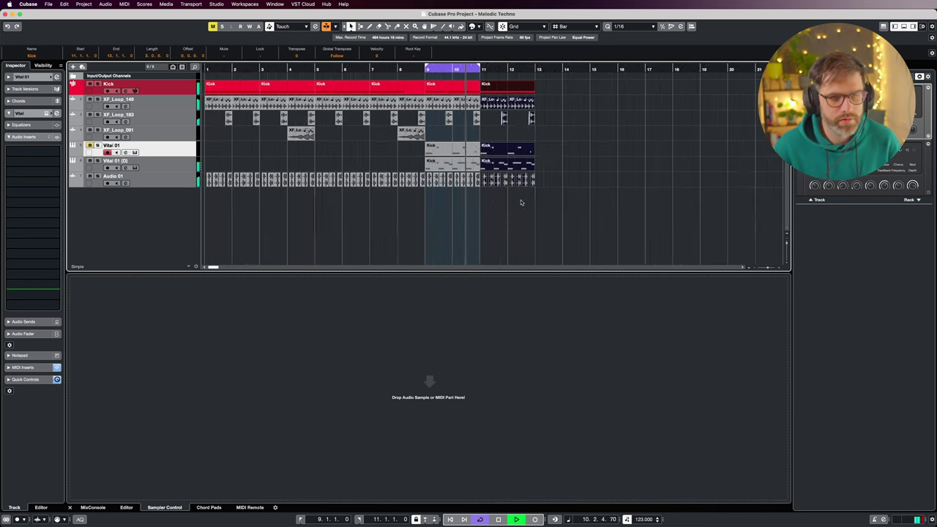
key(super+d)
key(super+d)
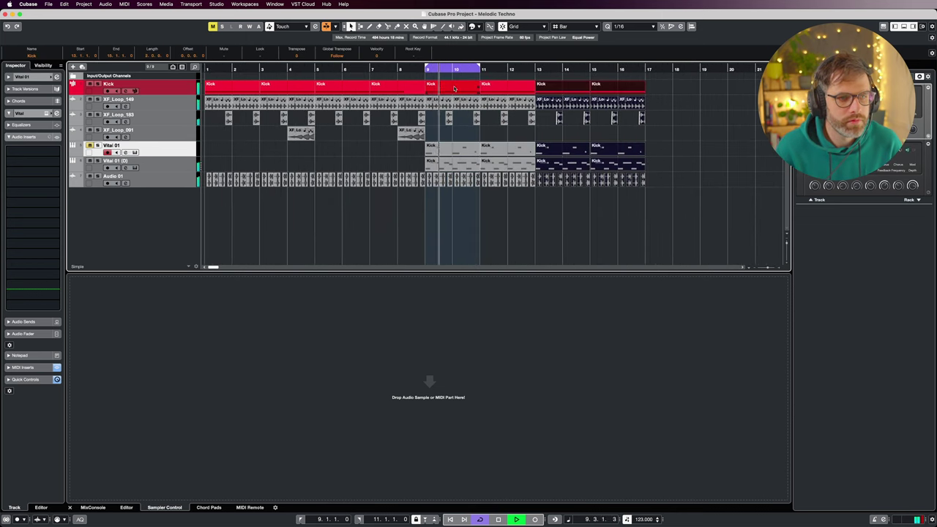
Step: Duplicate the events of bars 13 to 16 into bars 17 to 20, set the loop range around the copies, and stop playback
key(p)
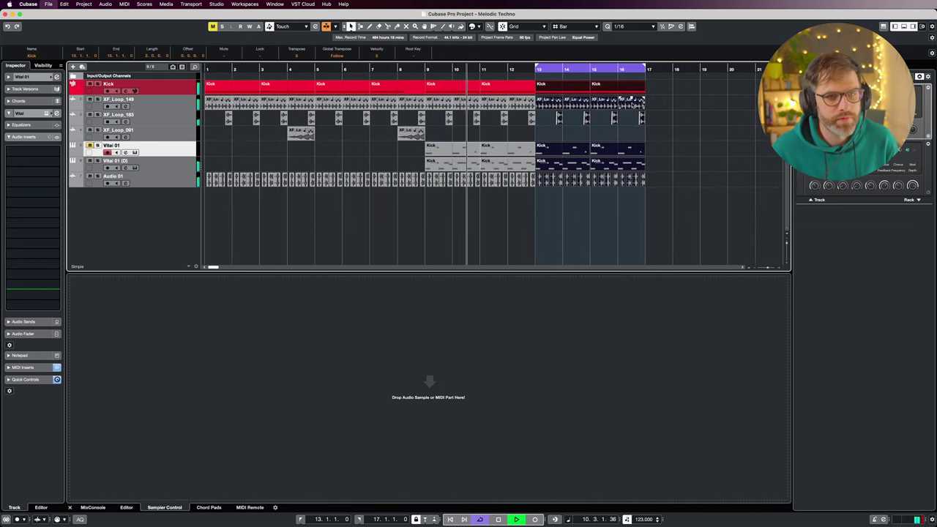
key(super+d)
key(p)
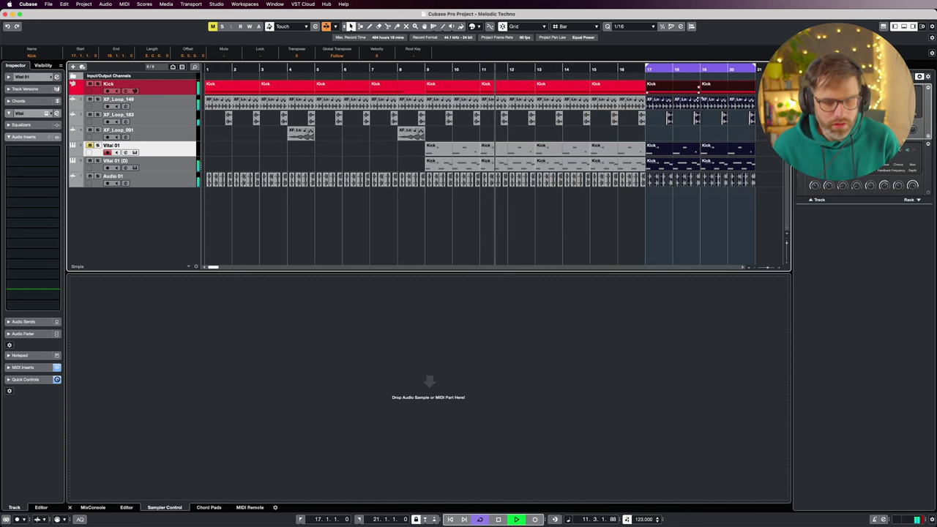
scroll(691, 113, right, 5)
key(space)
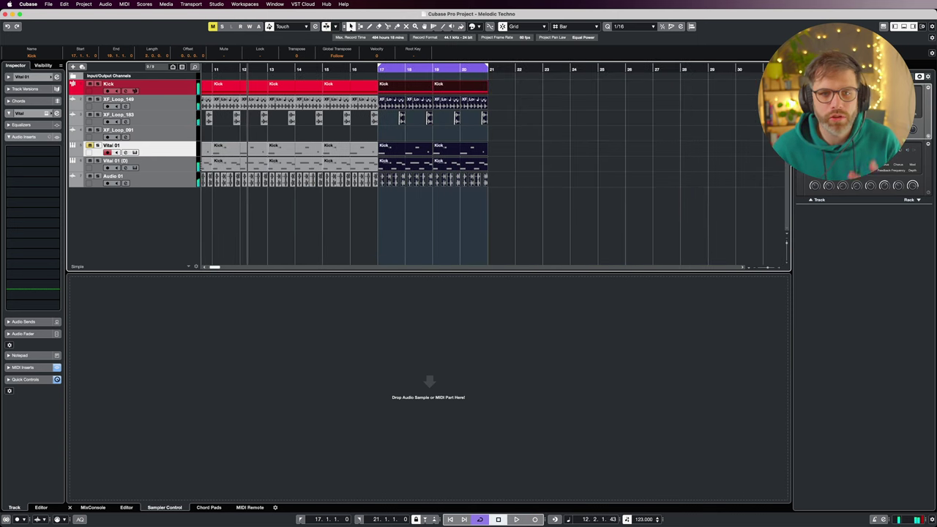
Step: Show the sample browser, find the clap samples in the Loopmasters - Deadmau5 XFER folder, and preview XF_clapC19
key(F5)
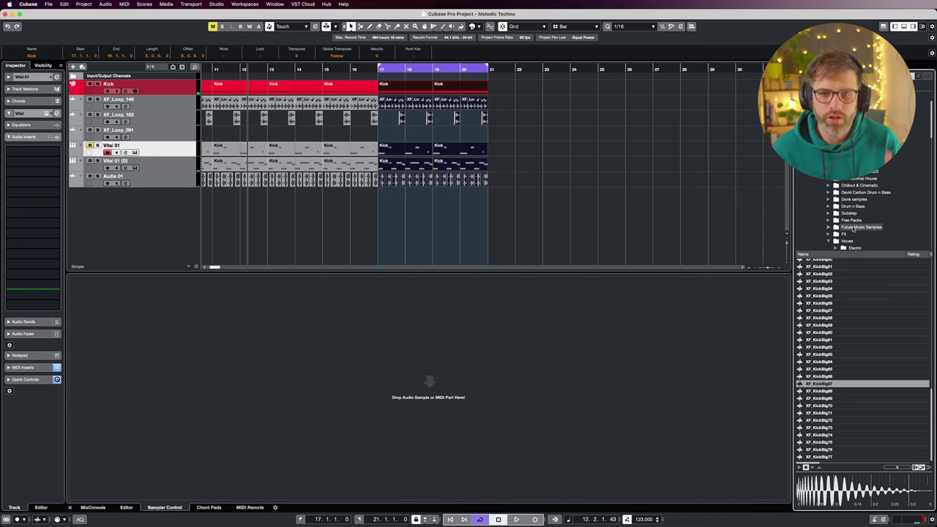
scroll(856, 219, down, 10)
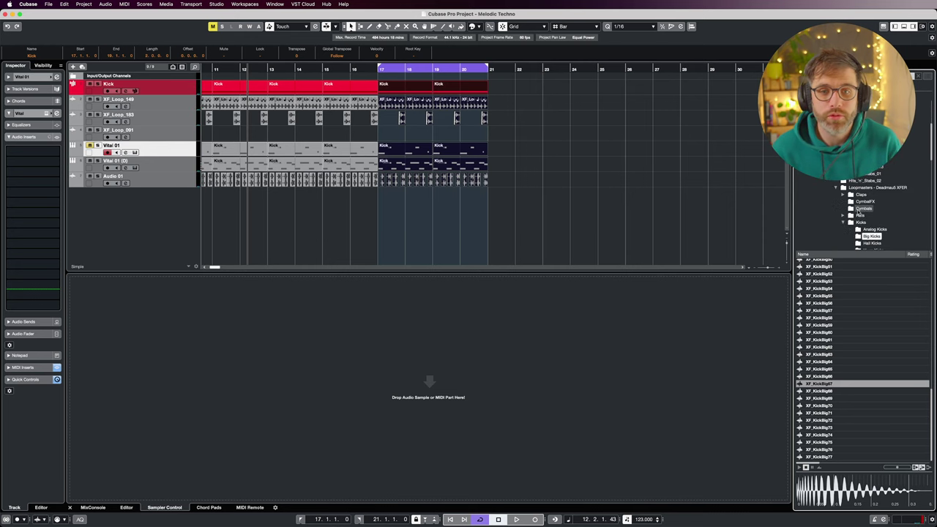
scroll(857, 213, down, 3)
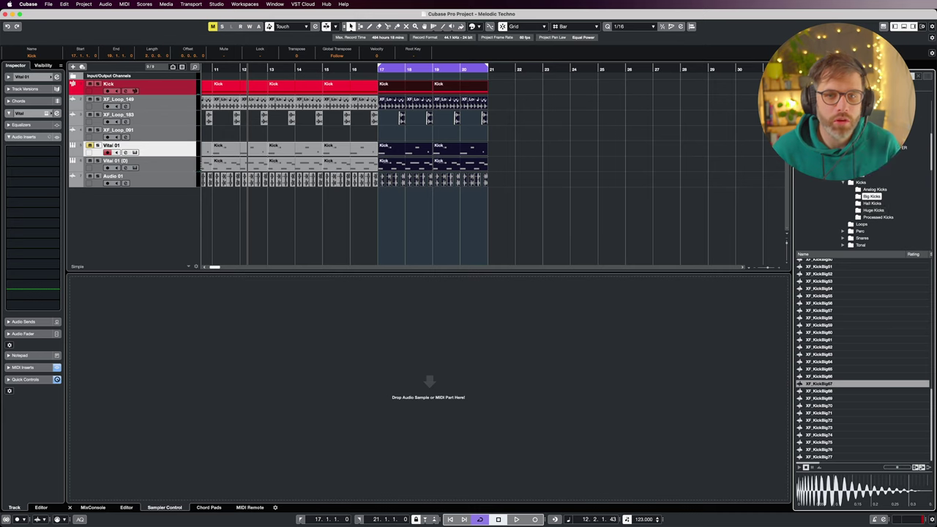
scroll(857, 212, up, 2)
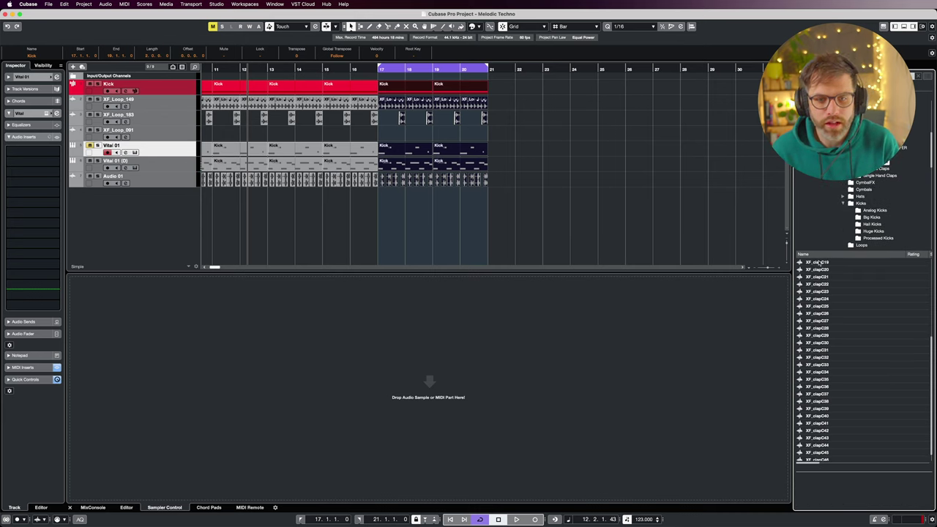
click(819, 262)
scroll(822, 304, up, 6)
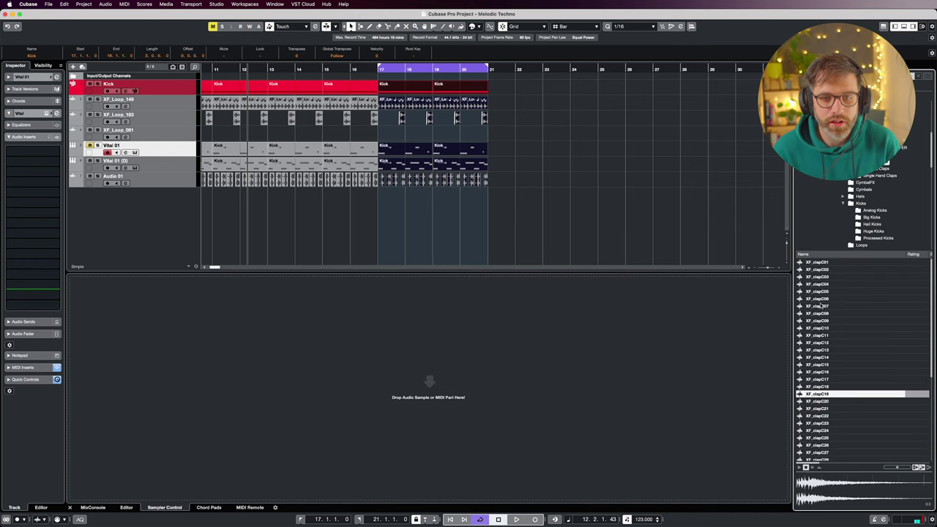
Step: Audition the clap samples from XF_clapC03 through XF_clapC14 and settle on XF_clapC13
click(827, 278)
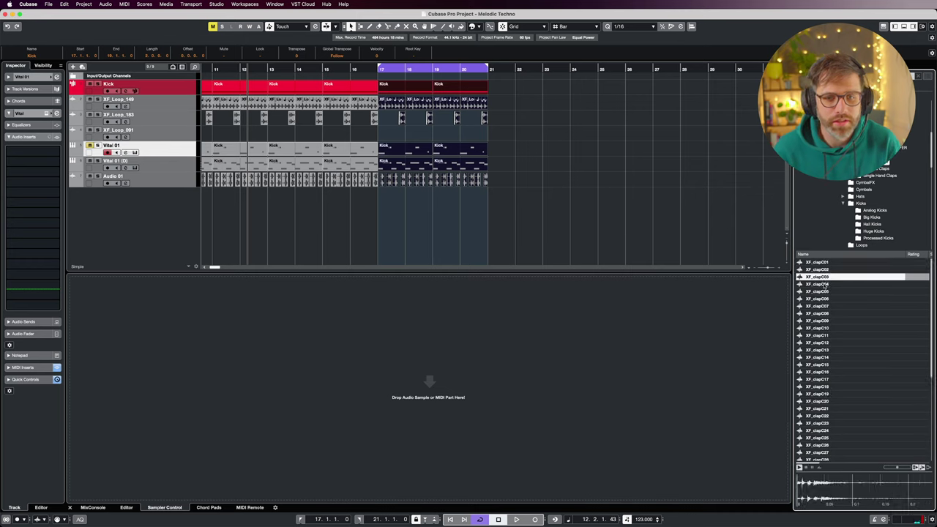
key(Down)
key(Down)
key(Down)
key(Down)
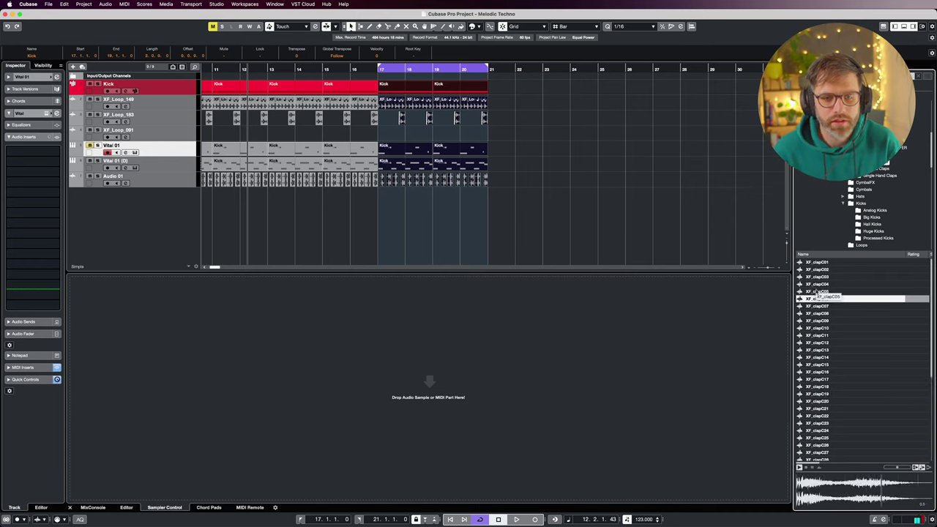
key(Down)
key(Down)
key(Down)
key(Down)
key(Down)
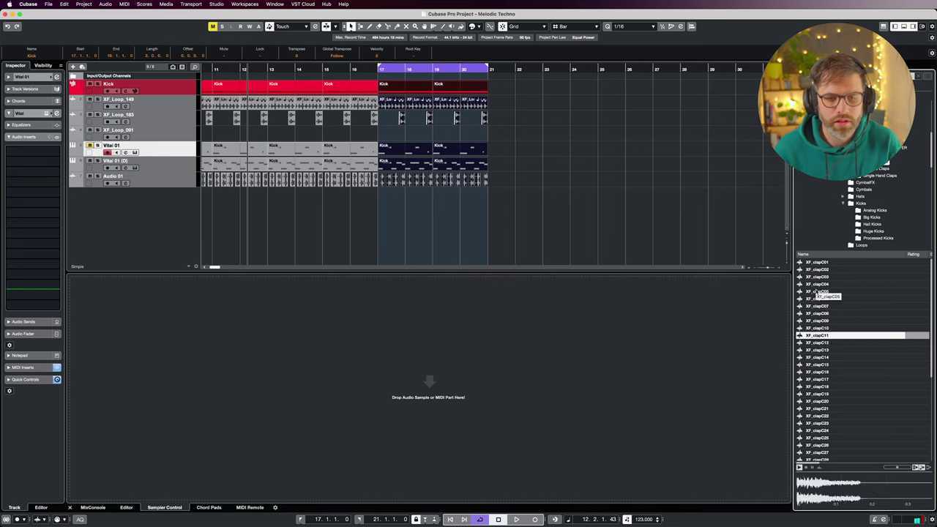
key(Down)
key(Down)
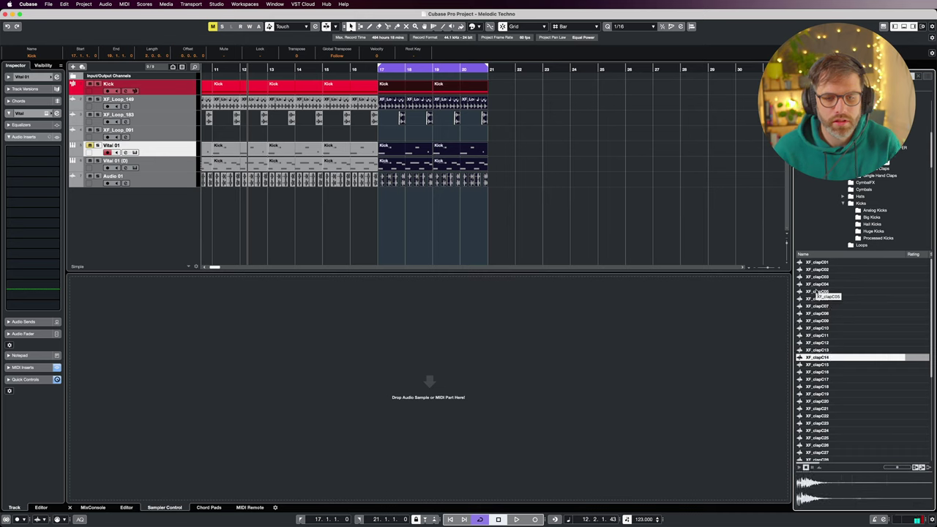
key(Up)
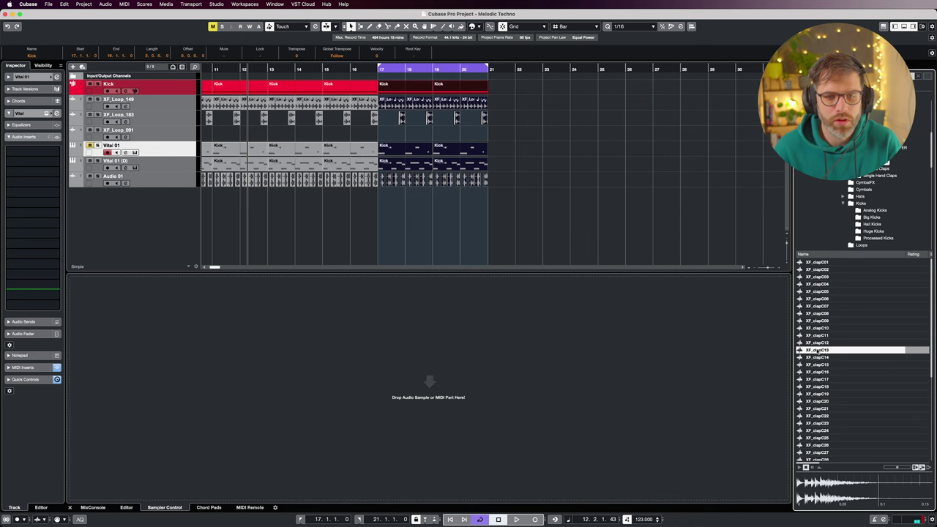
Step: Create a sampler track from XF_clapC13 and move it between the XF_Loop_149 and XF_Loop_183 tracks
right_click(819, 351)
click(842, 353)
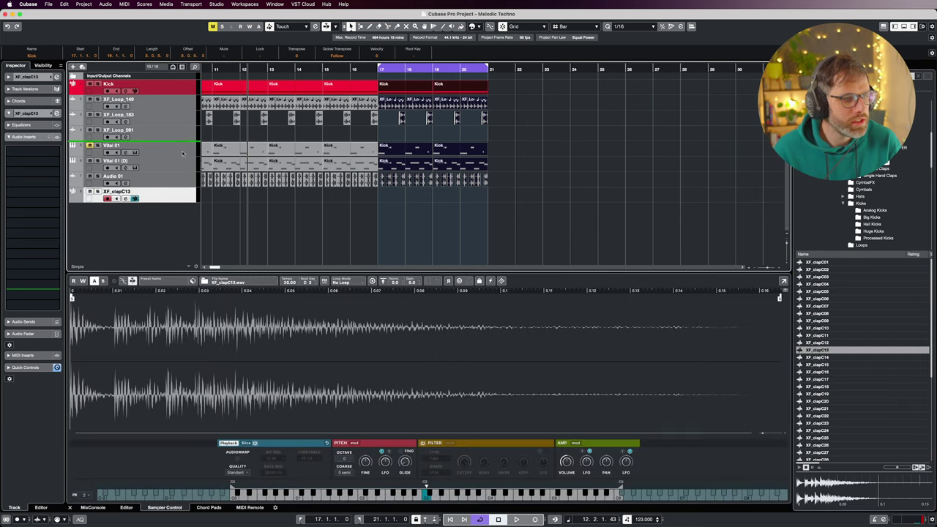
drag(184, 176, 185, 122)
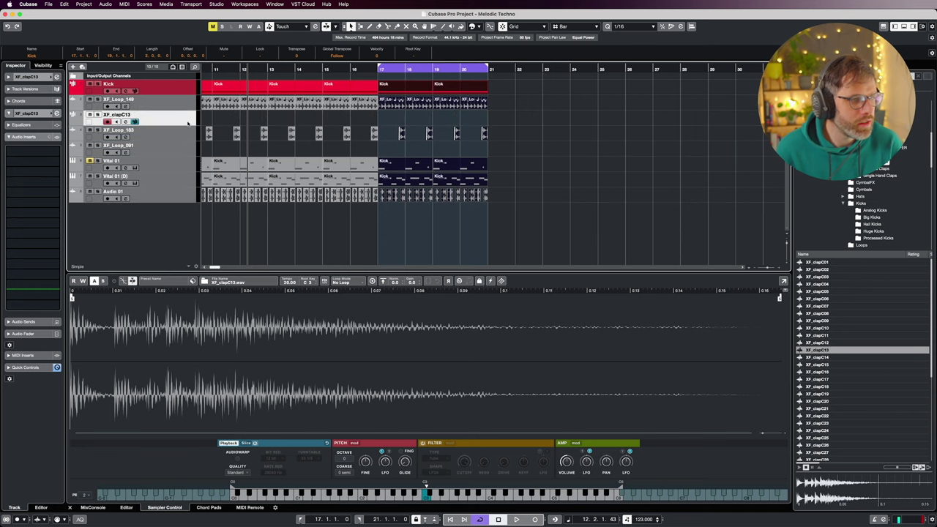
Step: Colour the XF_clapC13, XF_Loop_091, XF_Loop_183 and XF_Loop_149 tracks red like the Kick track
click(79, 123)
click(78, 141)
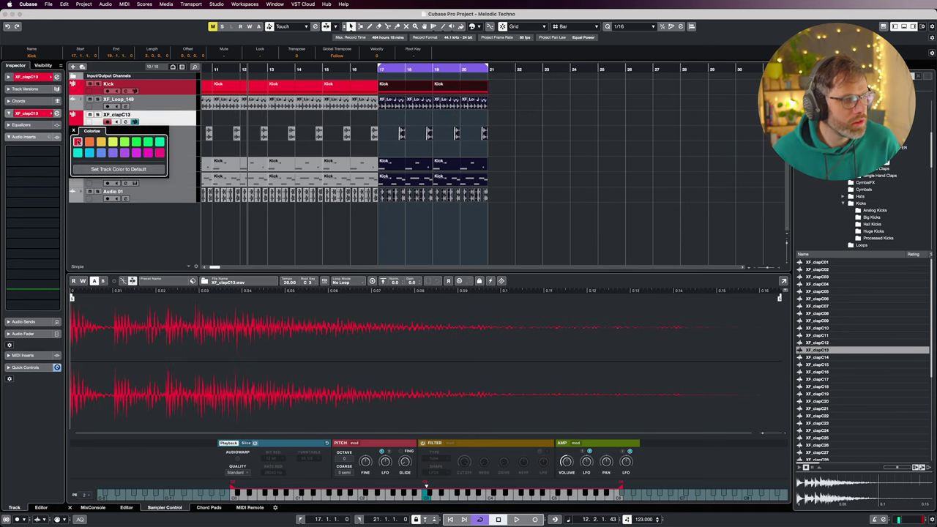
click(80, 154)
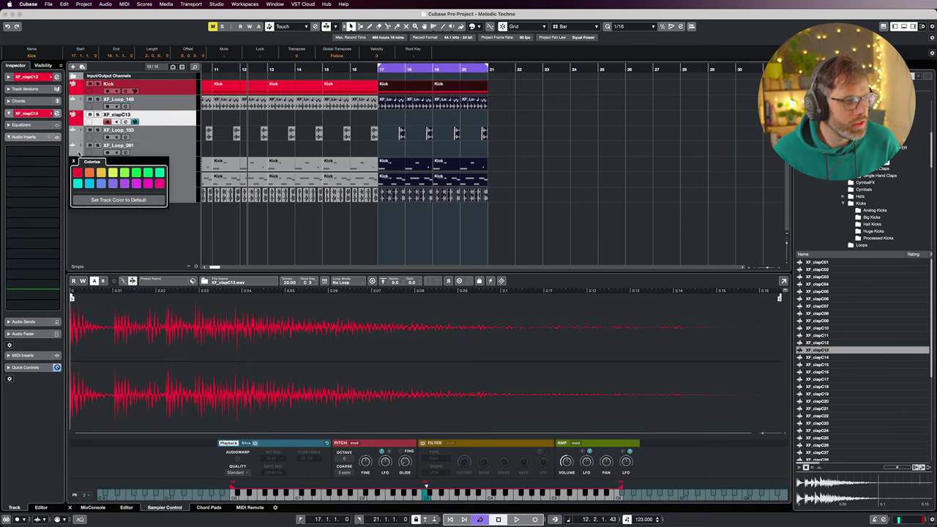
click(81, 137)
click(78, 157)
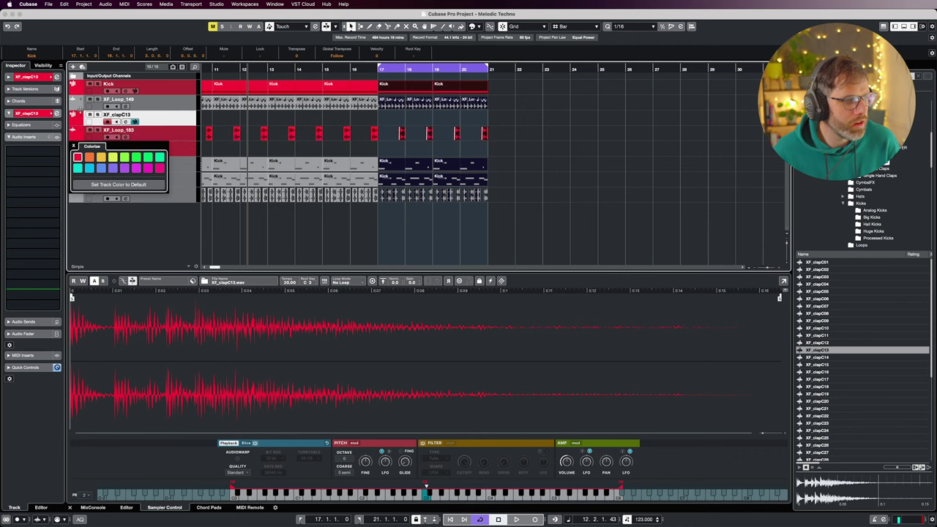
click(80, 107)
click(78, 126)
click(257, 115)
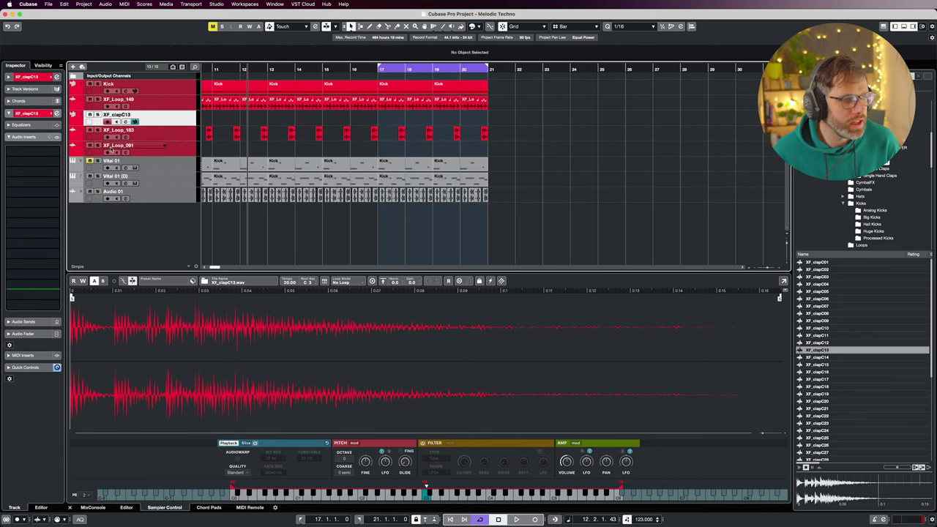
Step: Rename the XF_clapC13 track Clap and the XF_Loop_091 track Cym Transition
double_click(113, 146)
text(Vlas)
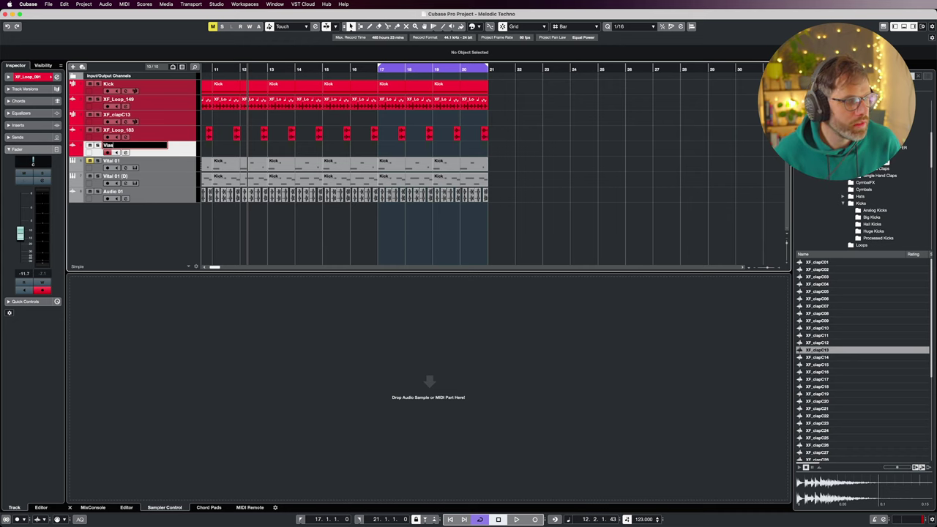
text(ias)
double_click(117, 115)
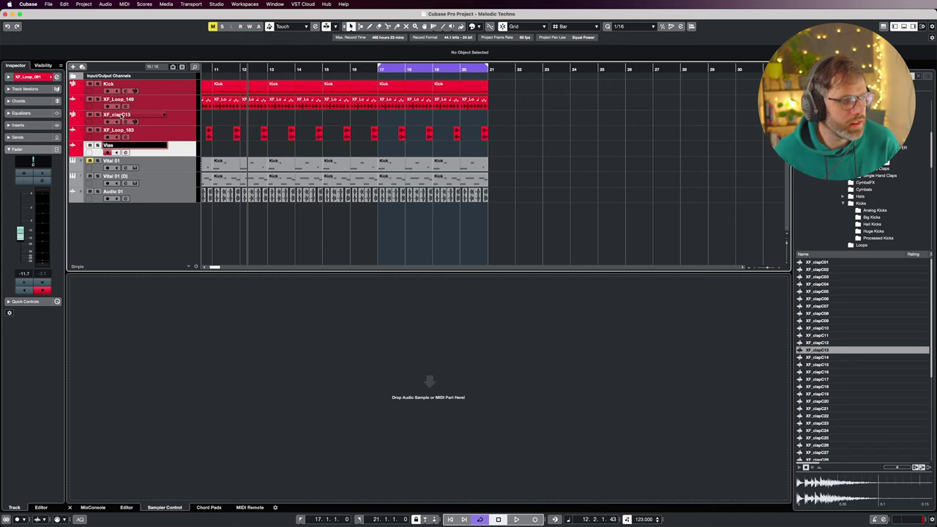
text(Clap)
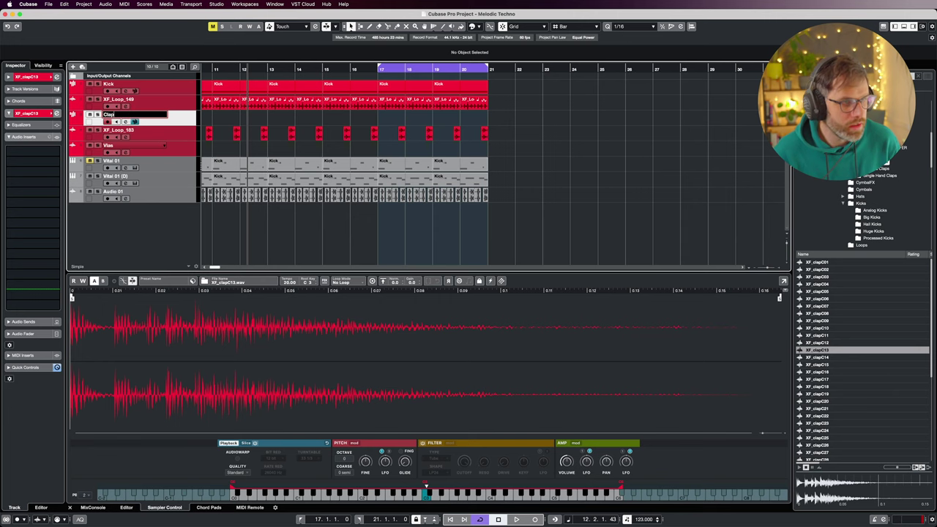
key(Return)
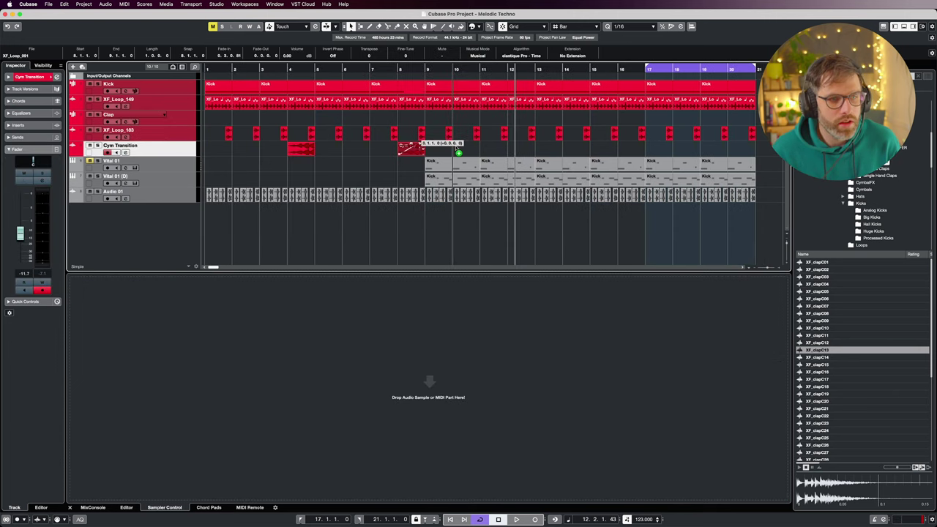
Step: Copy the Cym Transition event from bar 8 to bar 16 and clear the selection
drag(410, 148, 630, 149)
click(685, 114)
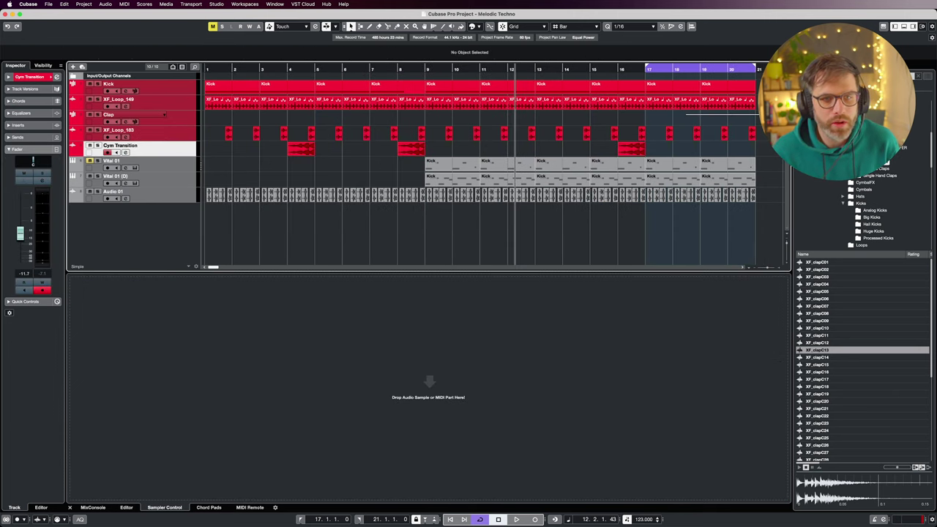
Step: Create a one-bar part at bar 17 on the Clap track with the loop range around it, and open it in the Key Editor
scroll(623, 114, right, 8)
click(429, 91)
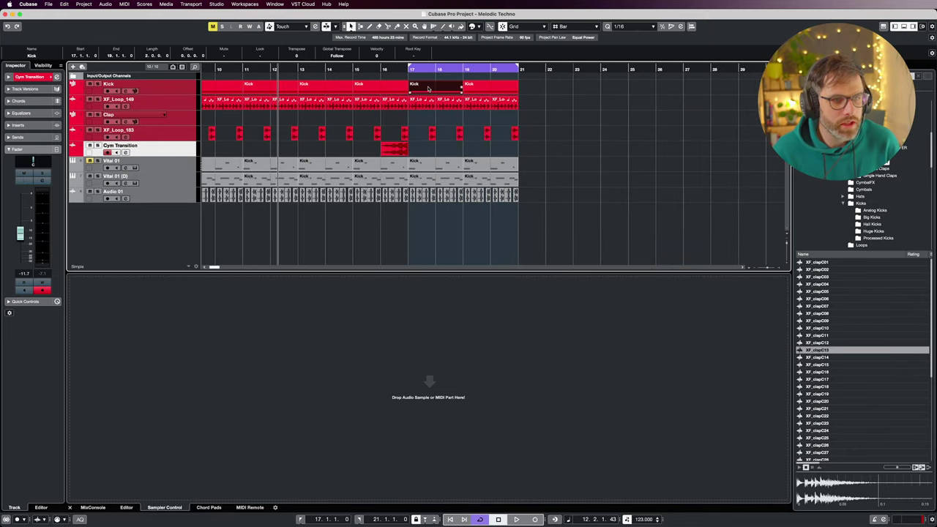
alt+click(437, 74)
double_click(425, 117)
double_click(423, 117)
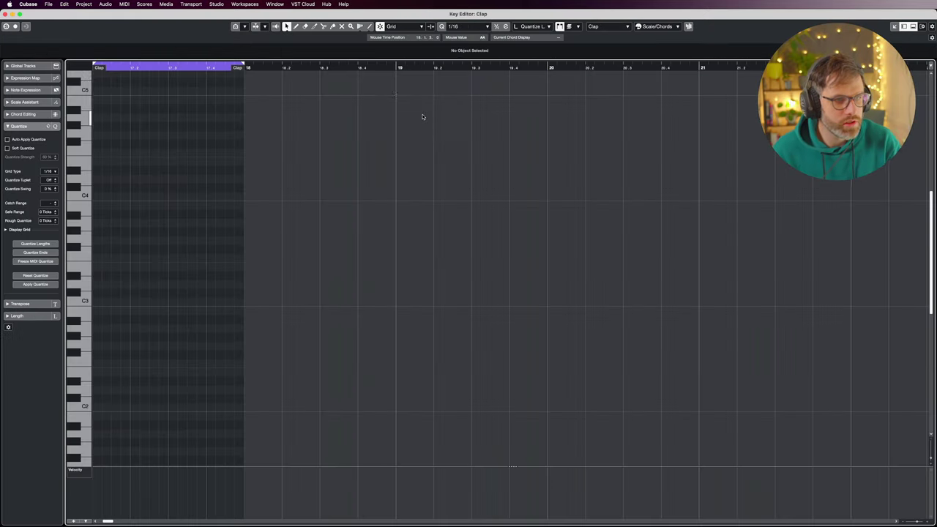
Step: Draw C3 notes on beats 2 and 4 of the bar 17 clap part and close the Key Editor
click(369, 26)
key(h)
key(h)
key(h)
key(h)
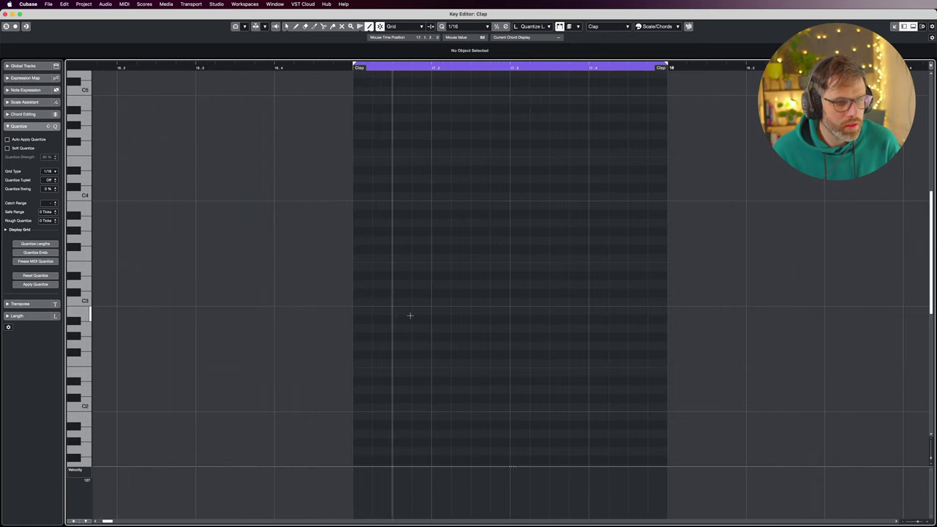
click(442, 302)
click(594, 303)
key(super+w)
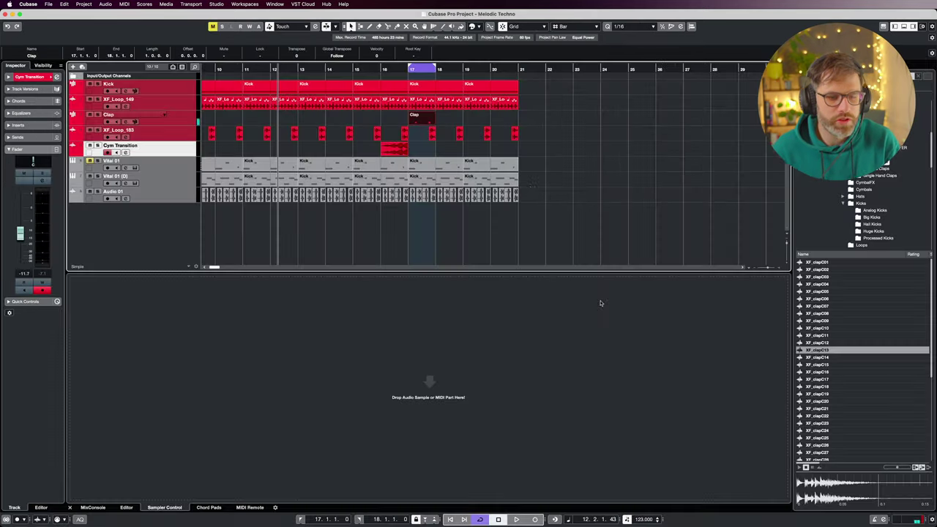
Step: Play the bar 17 loop and lower the Clap track's volume to -4.73 dB
key(space)
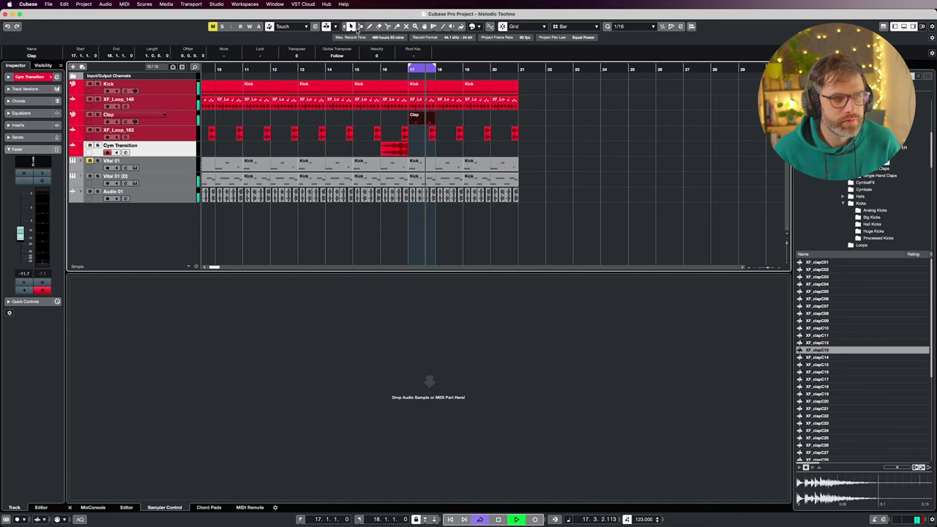
key(space)
click(196, 121)
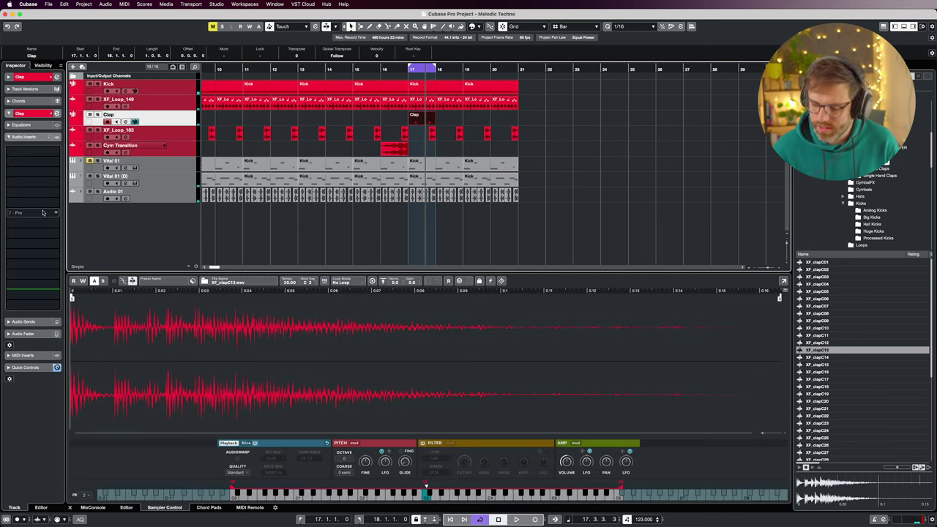
click(29, 334)
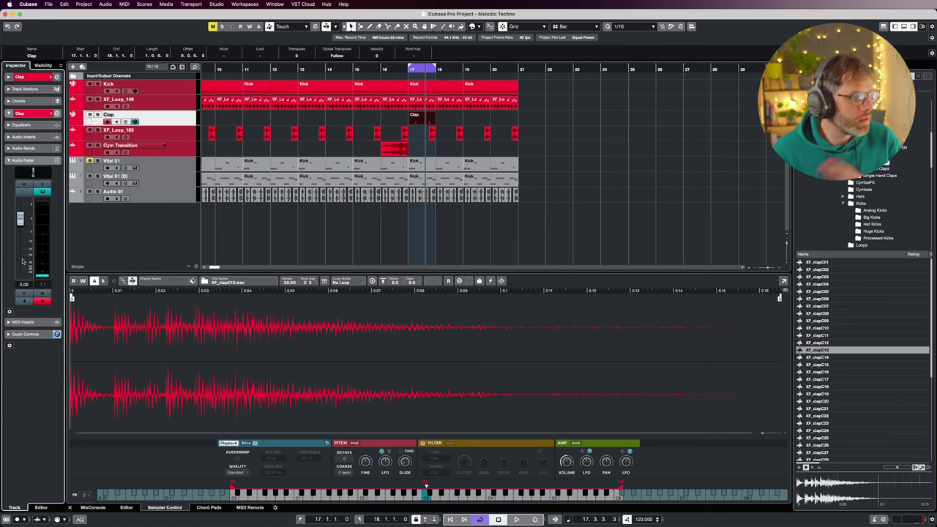
drag(20, 219, 21, 232)
key(space)
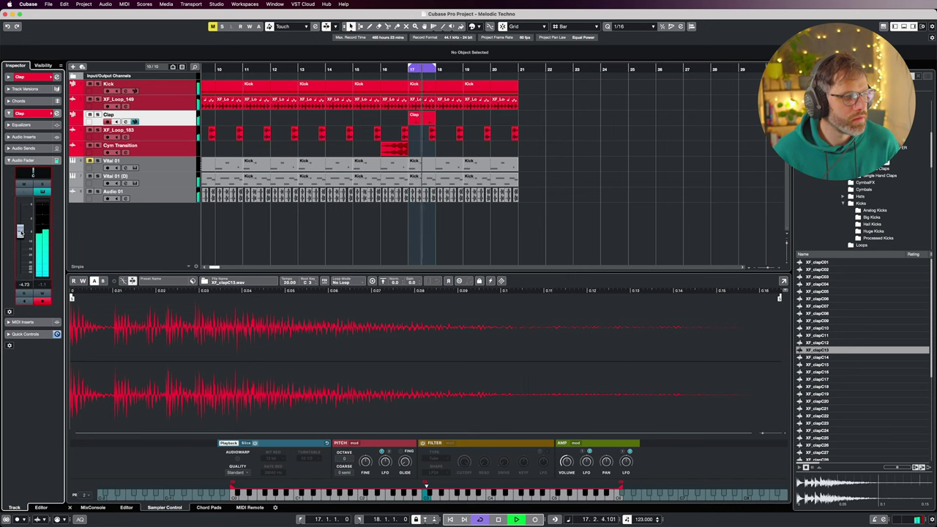
key(space)
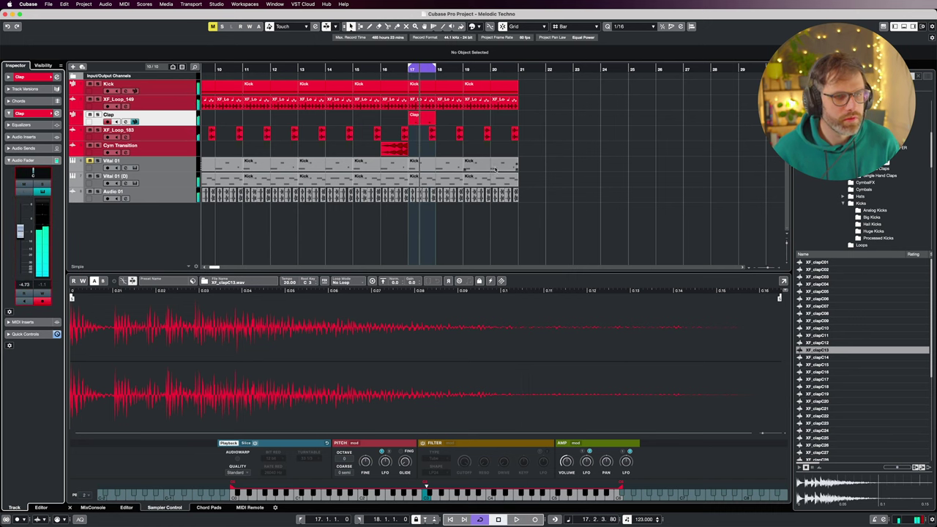
Step: Duplicate the bar 17 Clap part three times to fill bars 18 to 20
click(414, 117)
key(super+d)
key(super+d)
key(super+d)
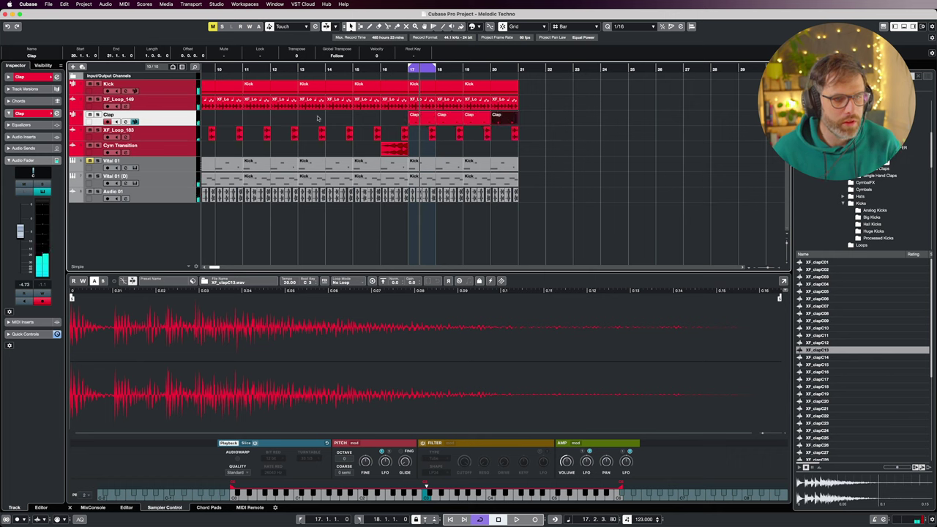
Step: Solo the Clap track and load kHs Transient Shaper into its first audio insert slot
click(23, 137)
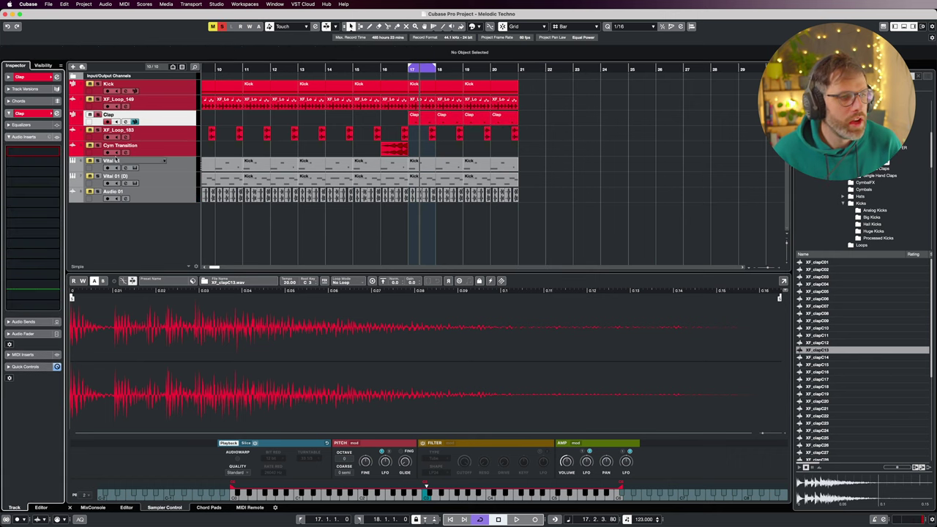
click(48, 153)
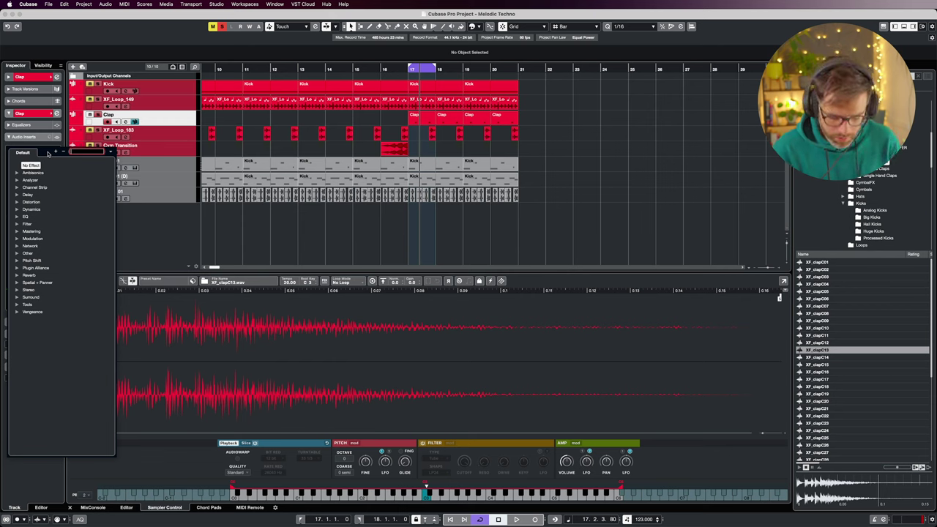
text(tran)
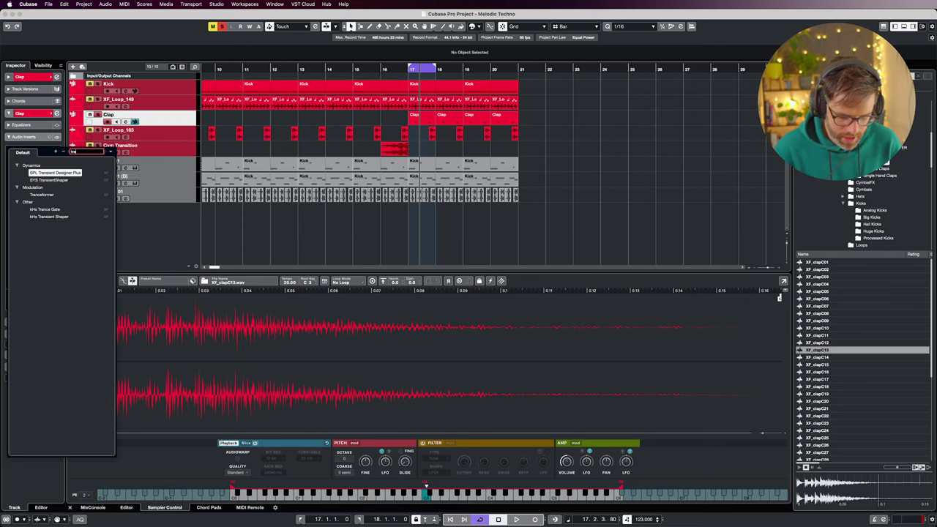
click(49, 217)
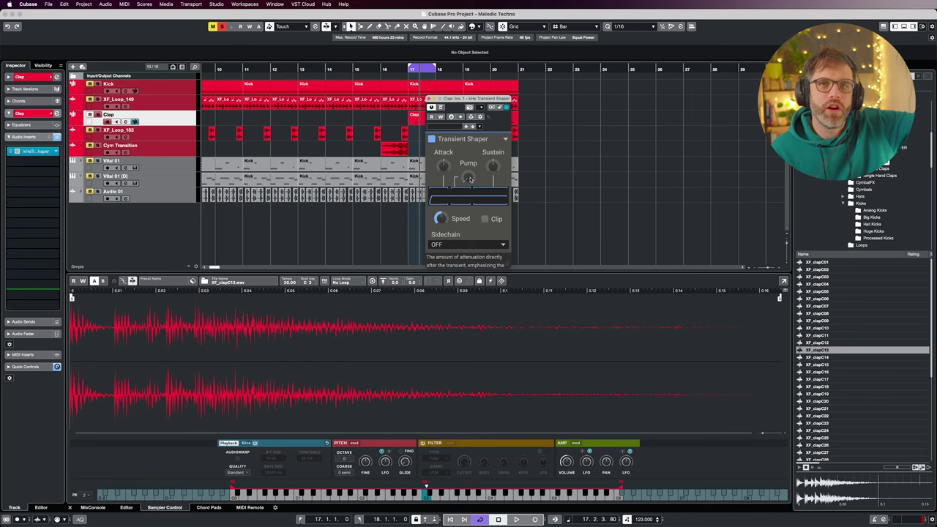
Step: Play the soloed clap while trying out the Transient Shaper's Attack, Pump and Sustain, returning each to its default
key(space)
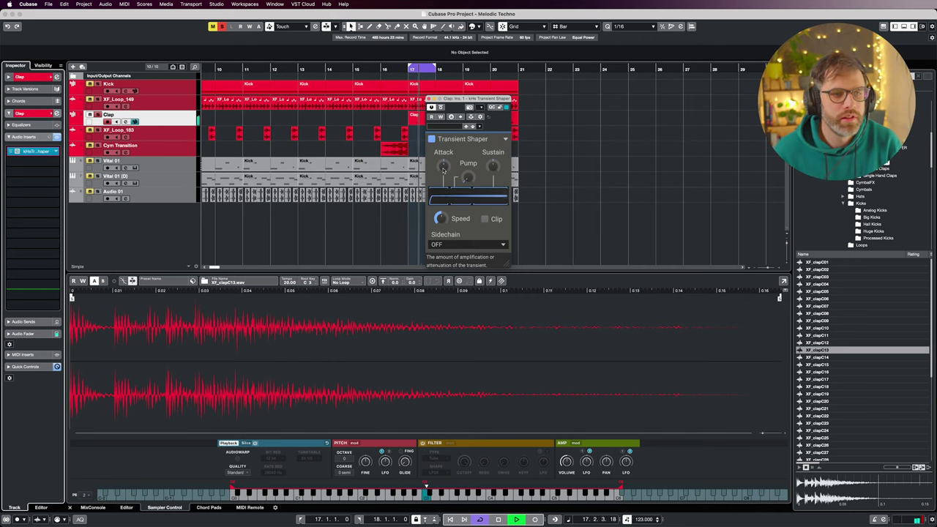
drag(443, 169, 443, 117)
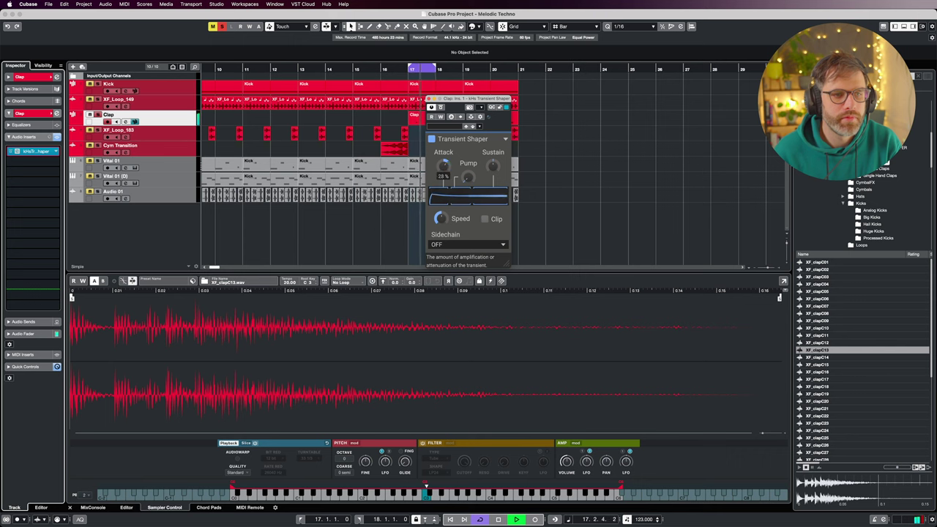
drag(443, 166, 468, 140)
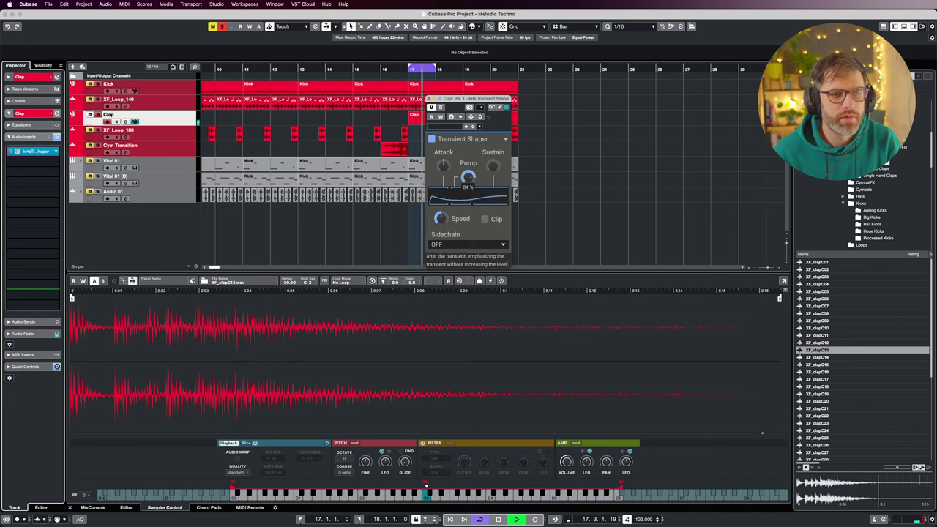
drag(493, 166, 494, 150)
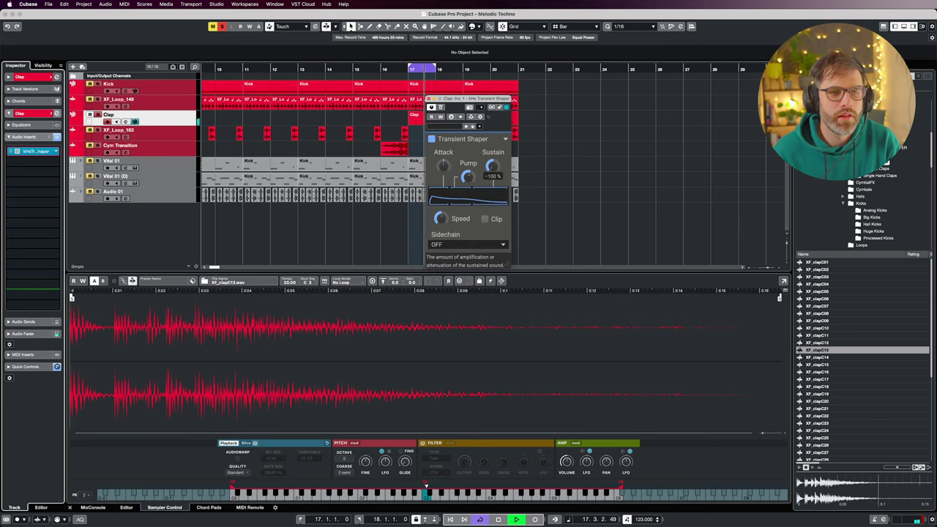
key(space)
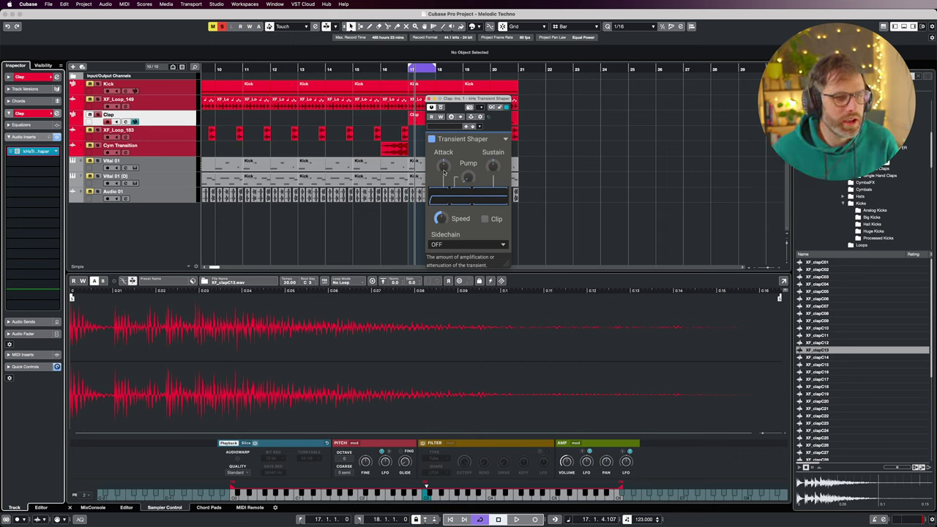
Step: Play the bar 17 loop in full context, raising Transient Shaper's Attack and Pump on the clap and lowering Sustain to about -46%
key(space)
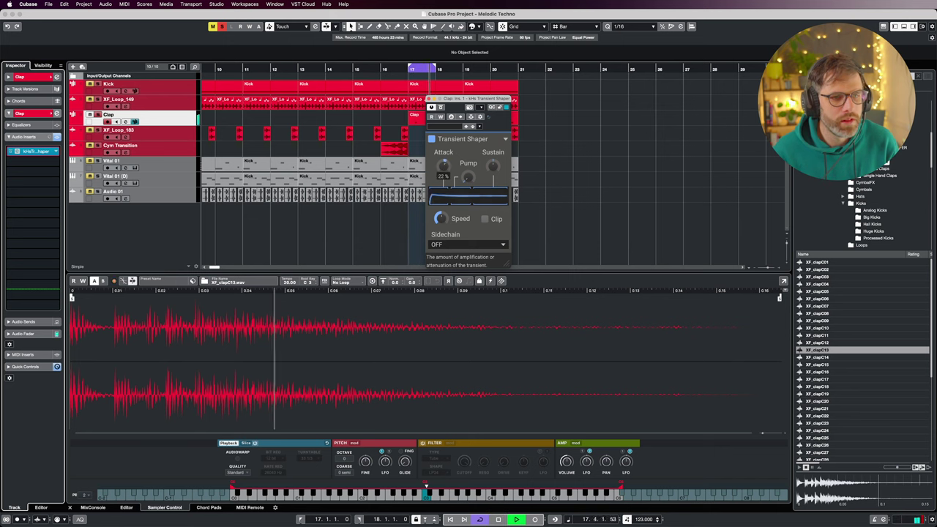
drag(443, 167, 443, 160)
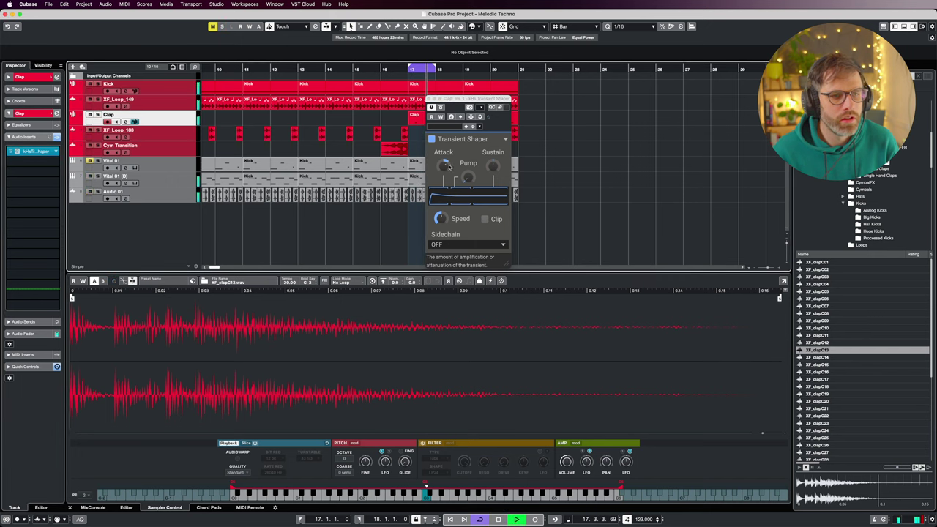
drag(464, 176, 464, 157)
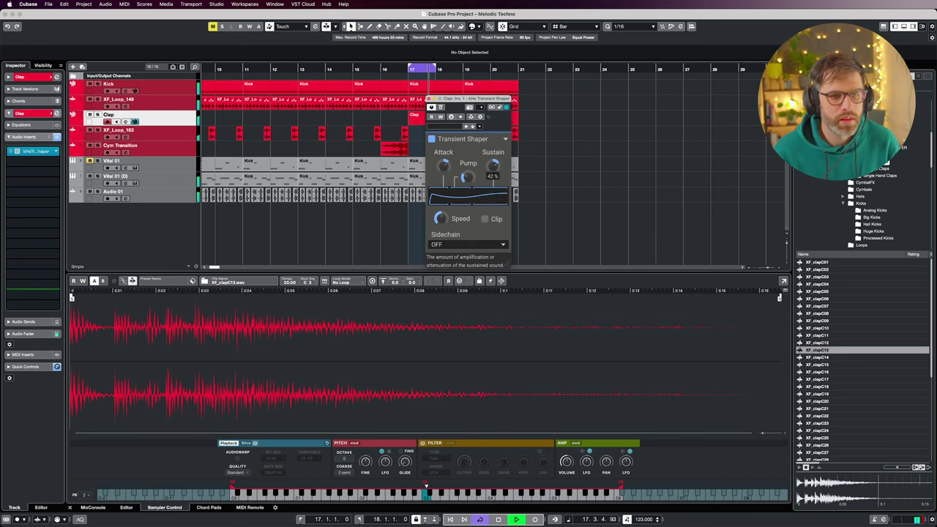
scroll(493, 165, down, 15)
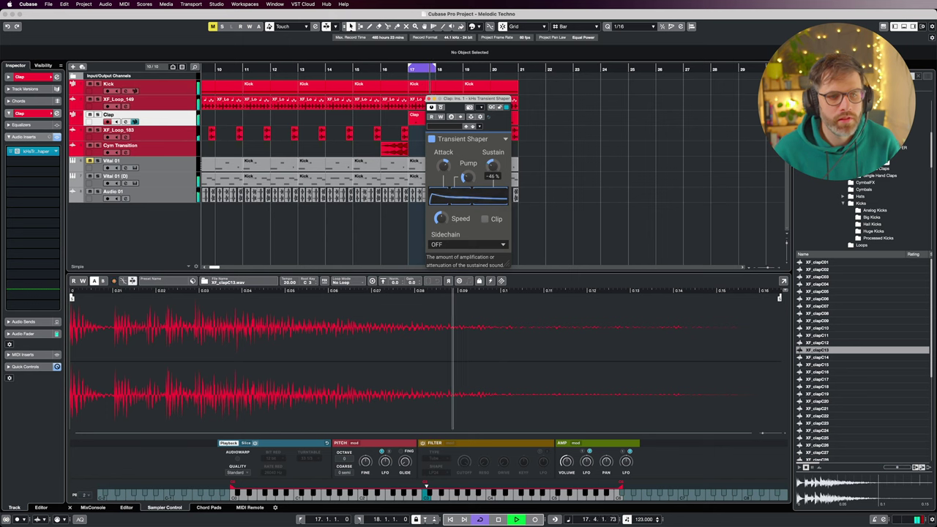
click(430, 98)
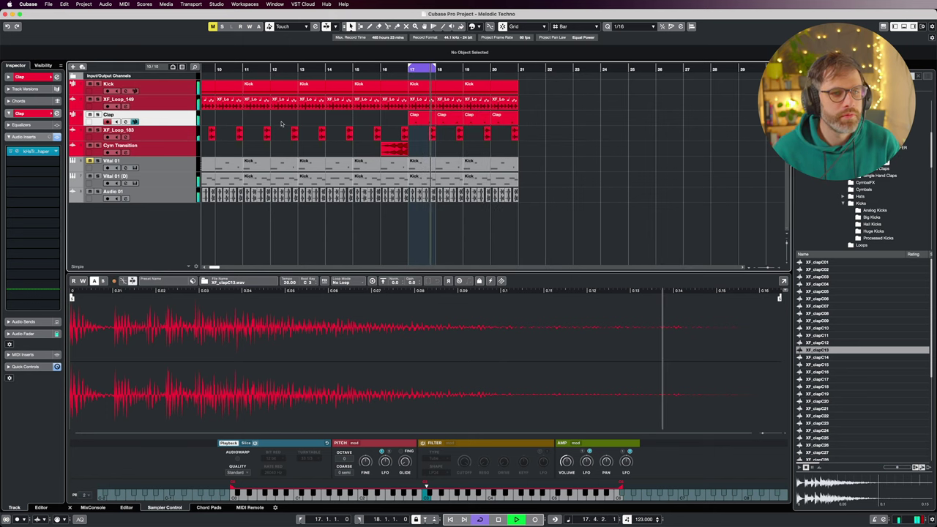
Step: Load LFOTool into the Clap track's second audio insert slot and set its LFO rate to 1/2
click(20, 161)
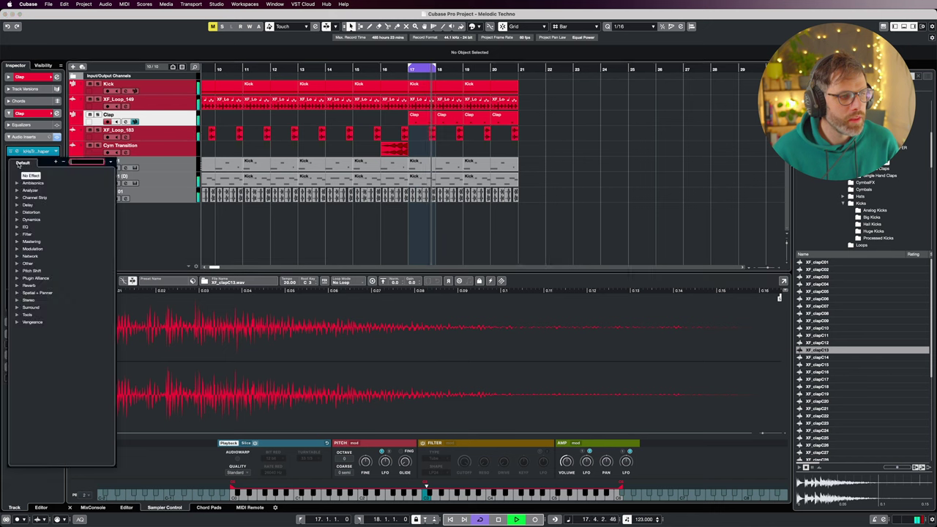
text(lfo)
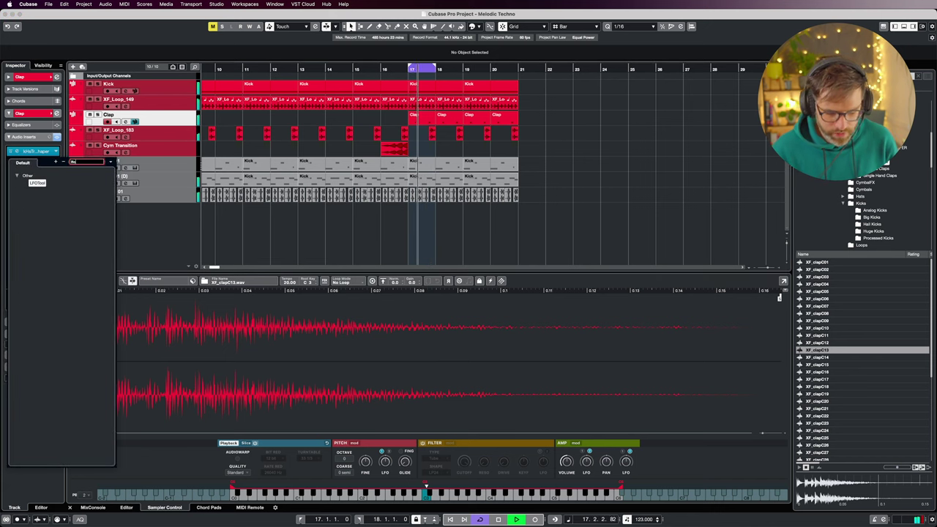
click(35, 183)
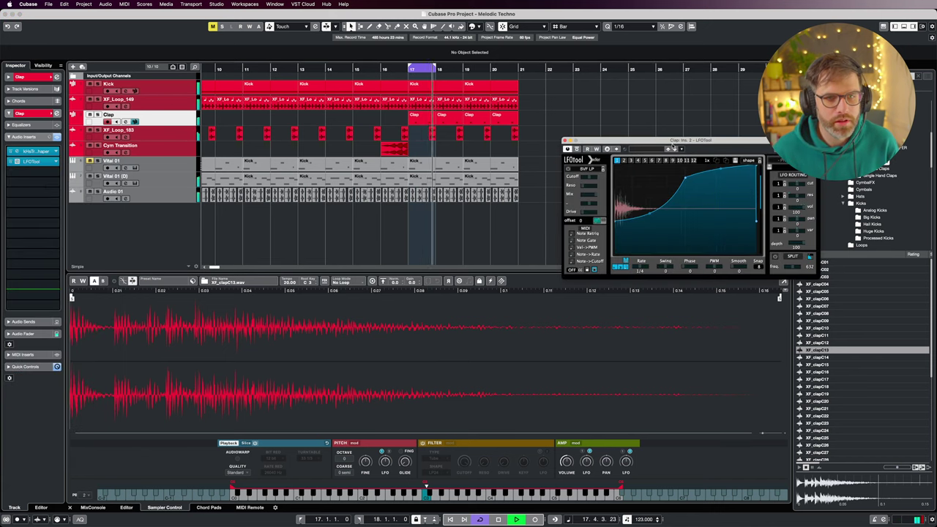
drag(665, 140, 440, 88)
key(space)
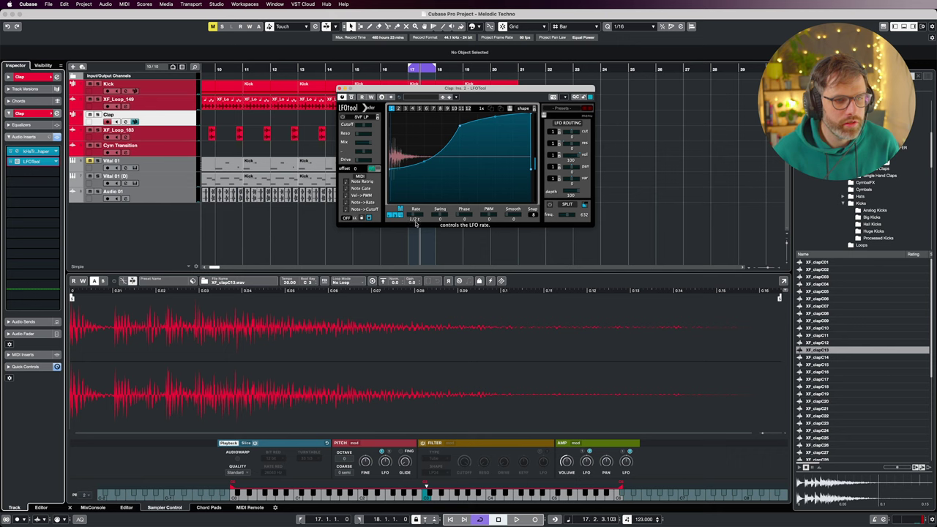
key(space)
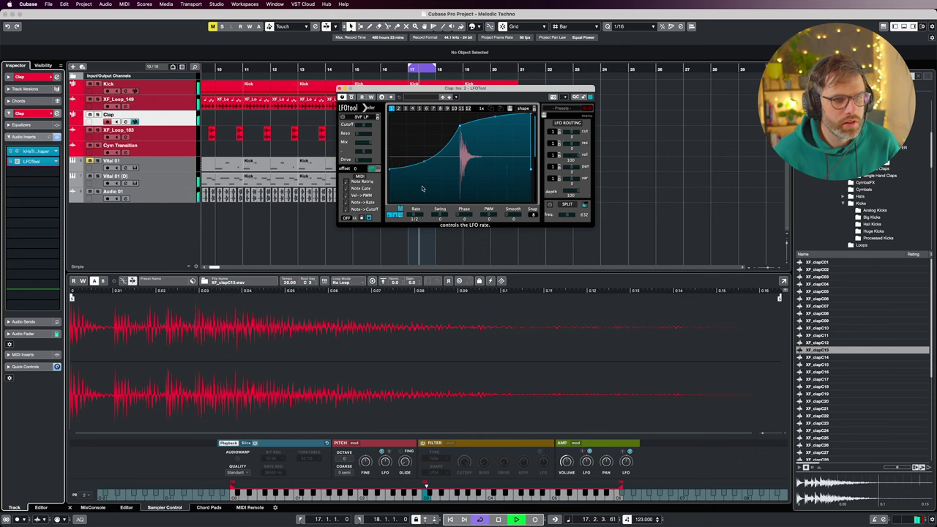
Step: Reshape the LFOTool curve to stay at maximum up to the clap hit and then fall in a curved decay to zero
drag(390, 169, 389, 113)
key(space)
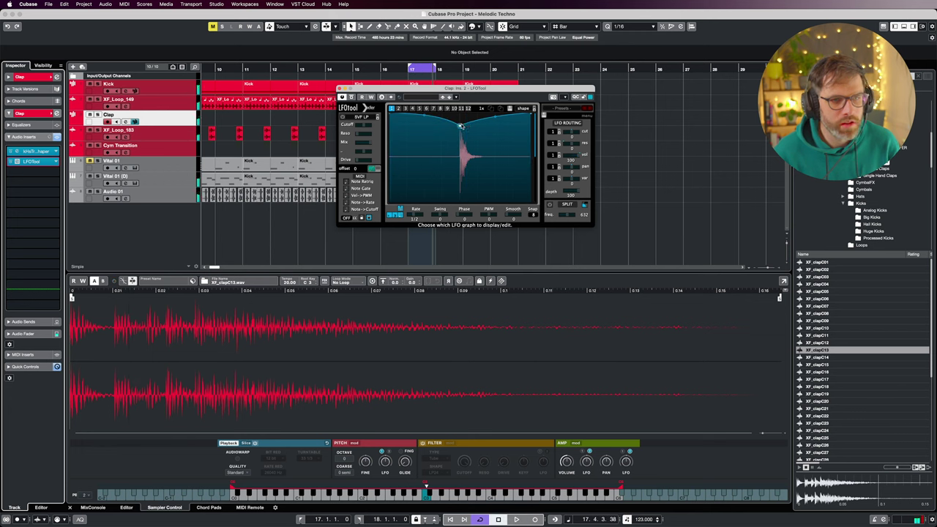
drag(460, 126, 460, 113)
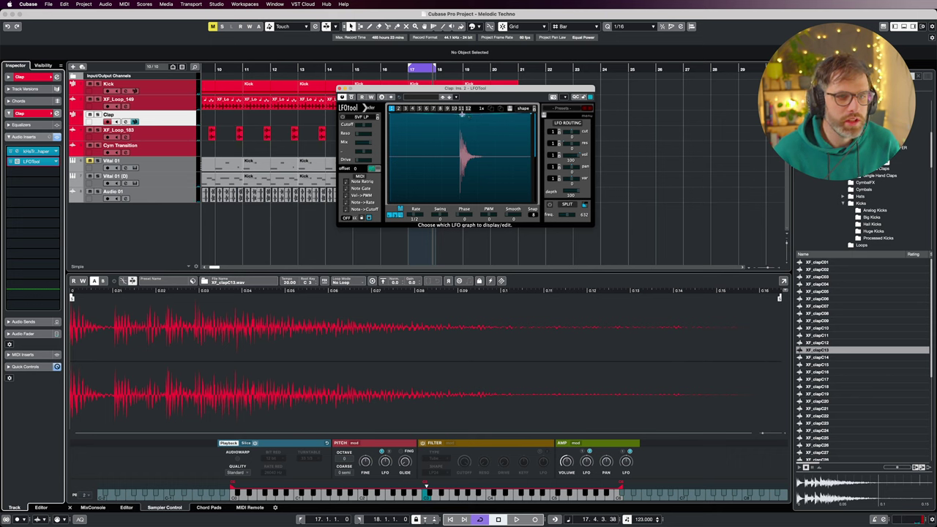
click(477, 121)
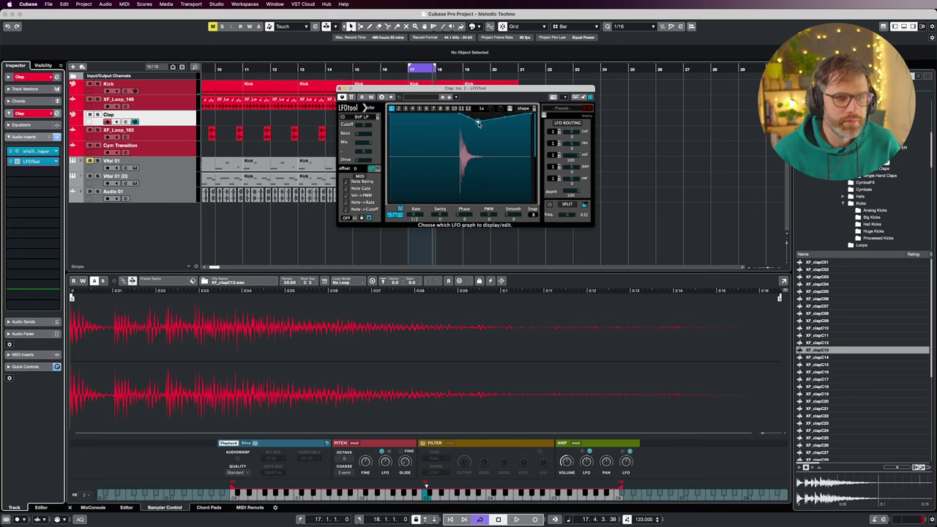
drag(477, 122, 529, 202)
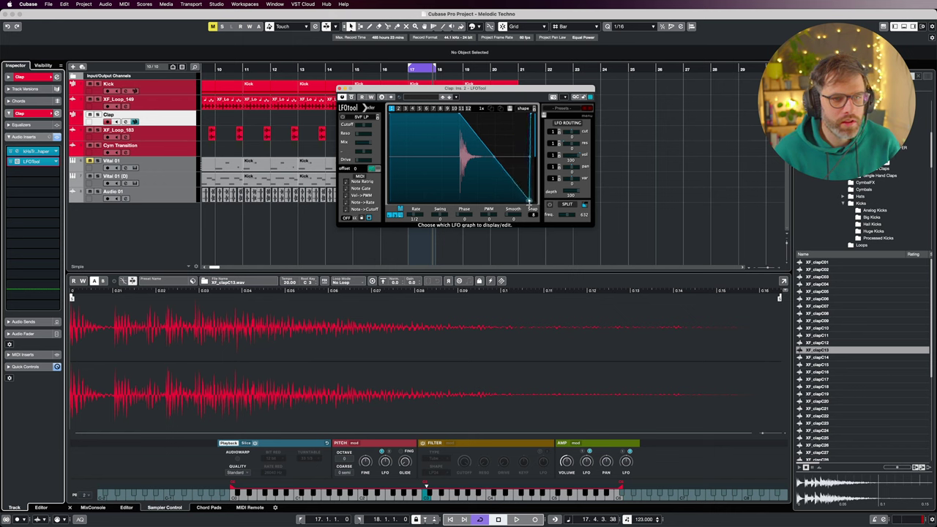
mouse_move(500, 168)
mouse_down()
mouse_move(487, 155)
mouse_move(489, 181)
mouse_up()
Step: Play the loop, soften the LFOTool curve's decay for a longer clap tail, and compare the result with the effect bypassed
key(space)
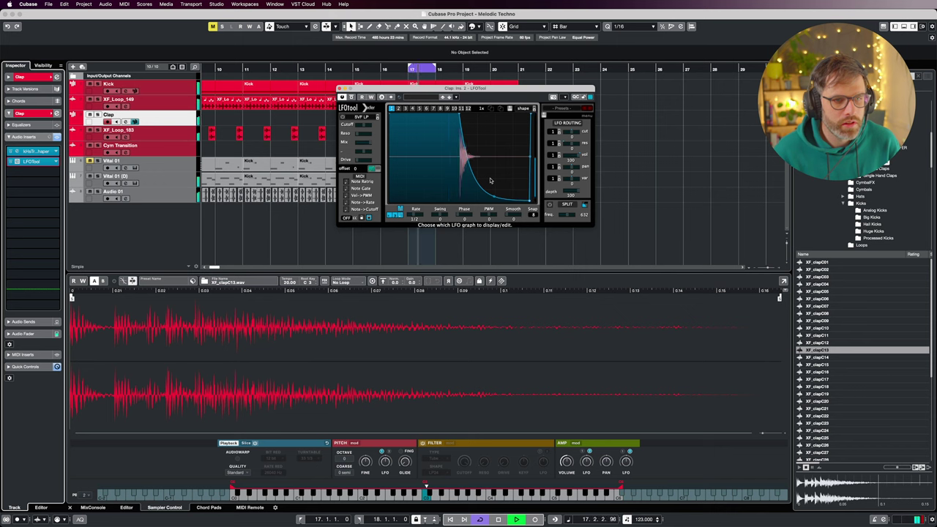
drag(488, 192, 496, 189)
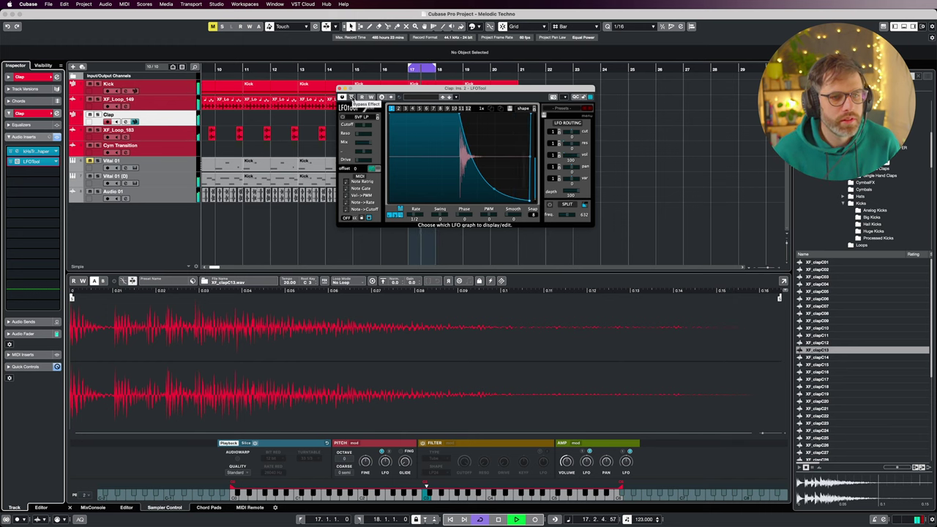
click(351, 97)
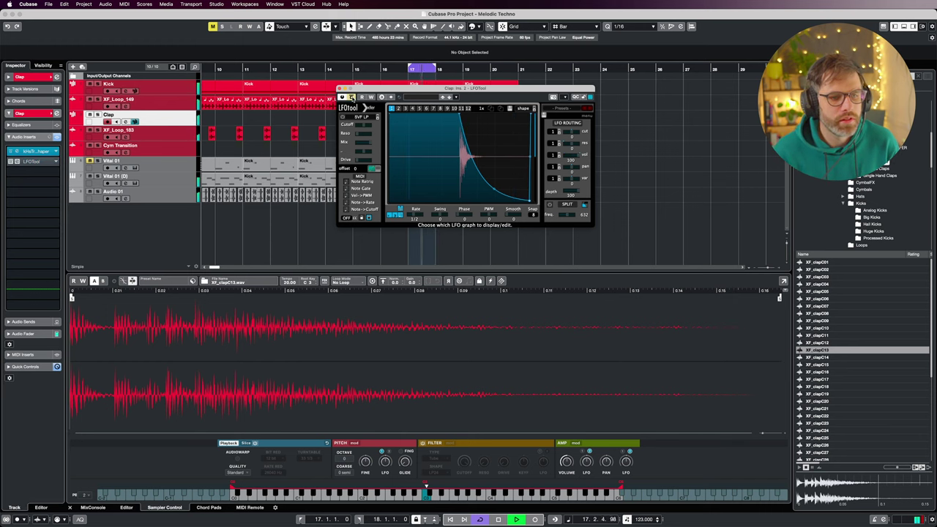
click(351, 98)
click(340, 89)
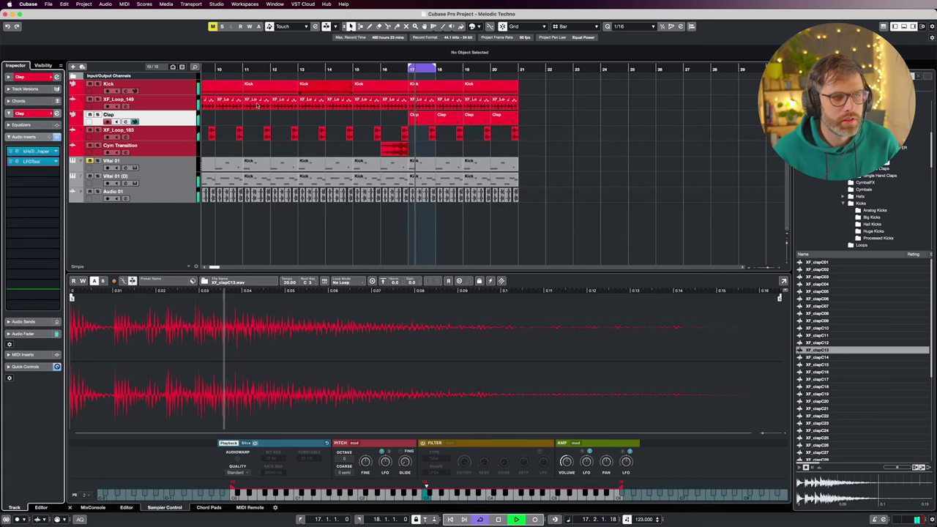
key(space)
Step: Load Maag EQ4 into the Clap track's third insert slot, boost its Air Gain and adjust the 650 Hz and 2.5 kHz bands during playback
click(32, 183)
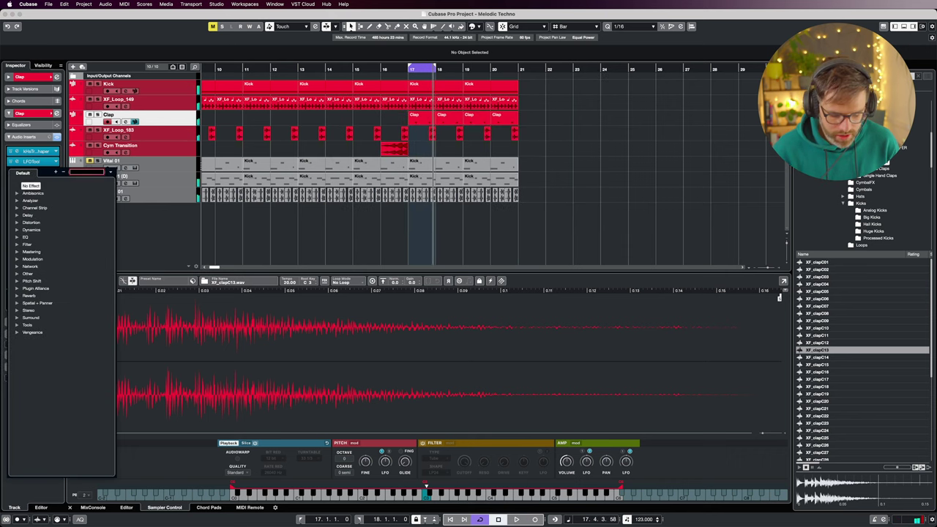
text(ma)
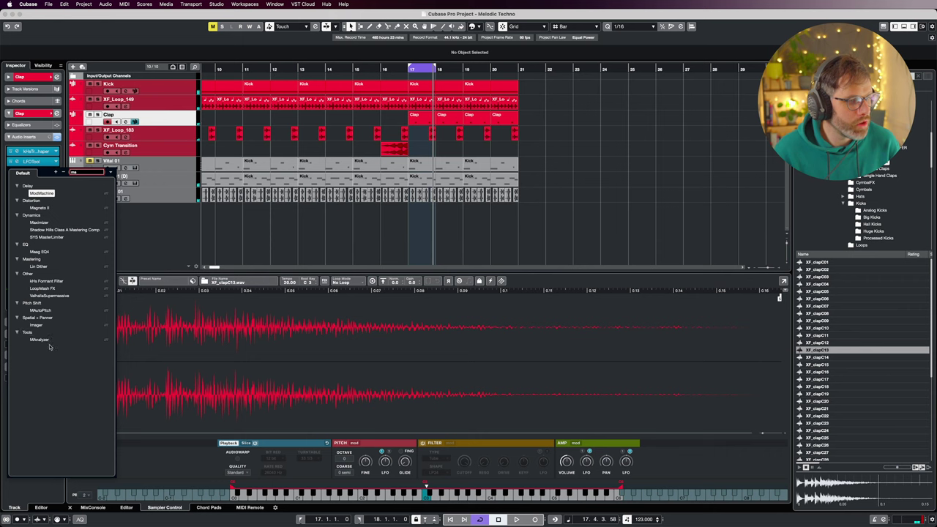
click(46, 253)
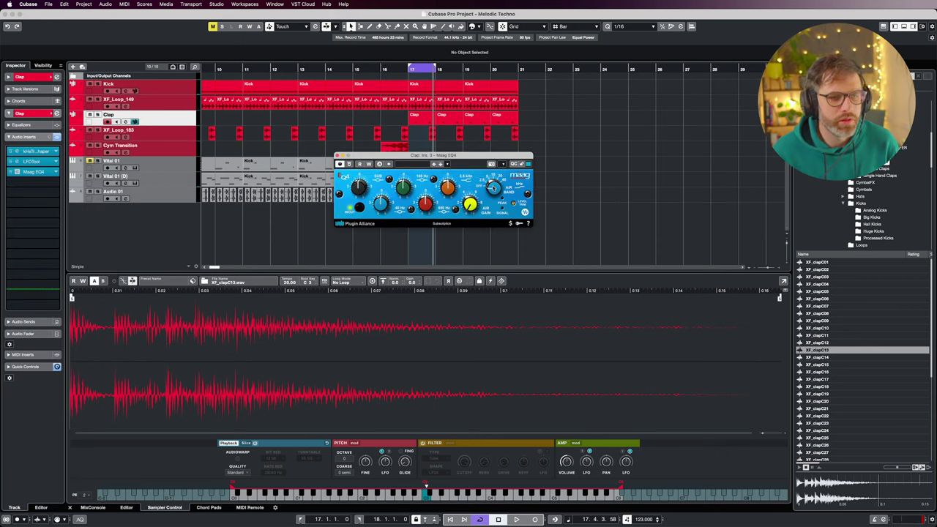
key(space)
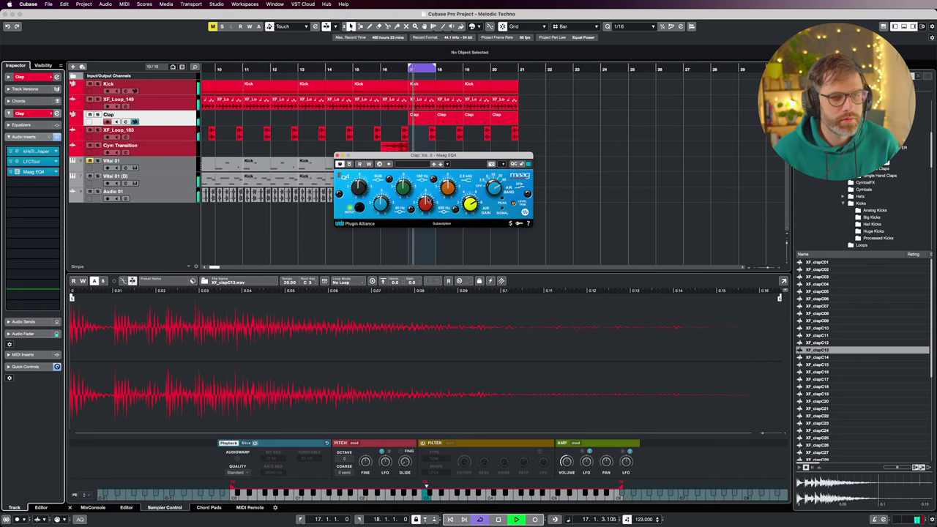
drag(428, 203, 448, 184)
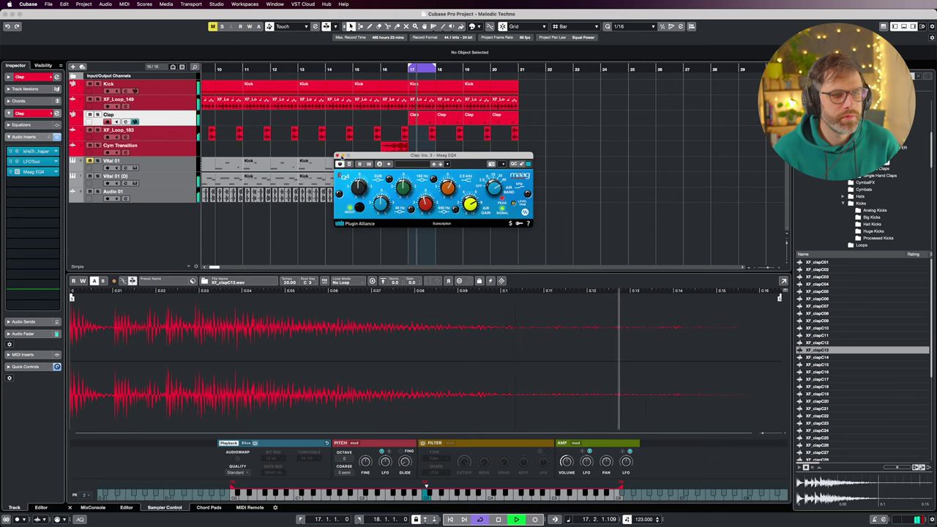
click(337, 156)
key(space)
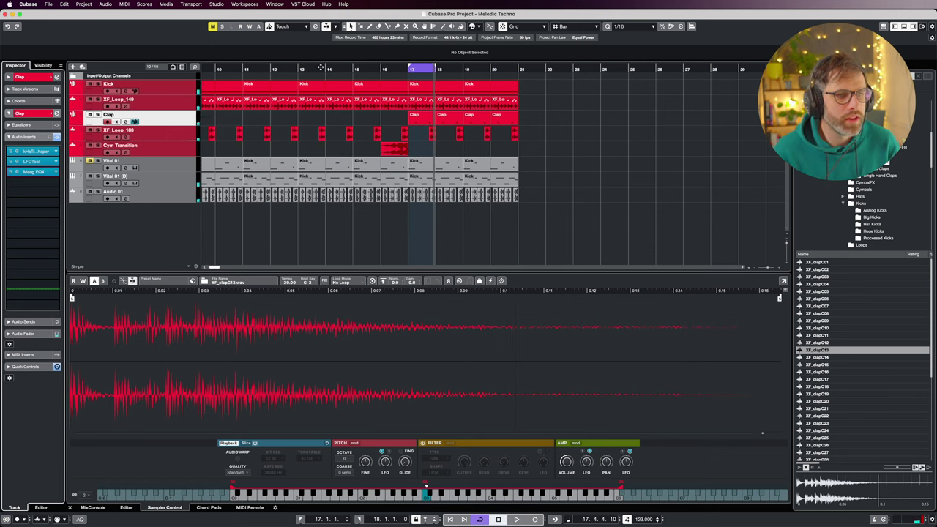
Step: Play the arrangement from bar 13 into the bar 17 loop to hear the processed clap enter
drag(360, 69, 378, 69)
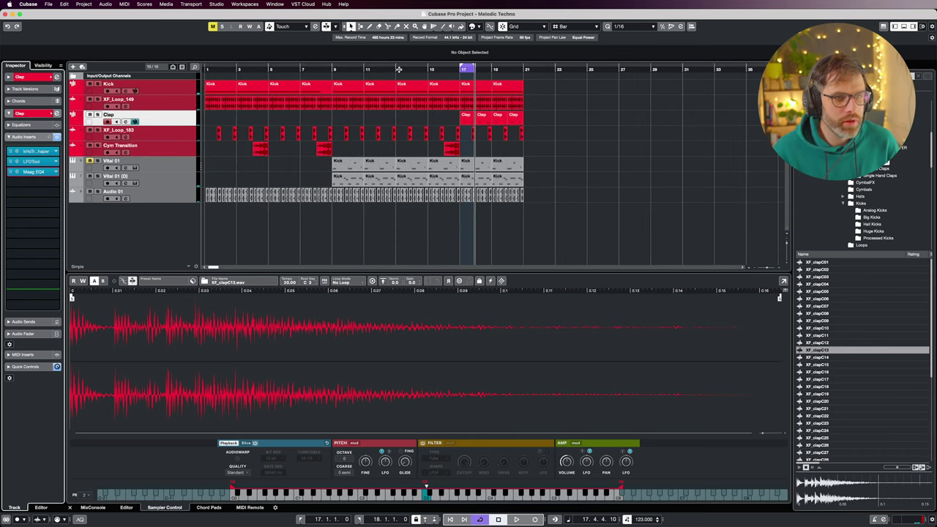
click(399, 69)
key(space)
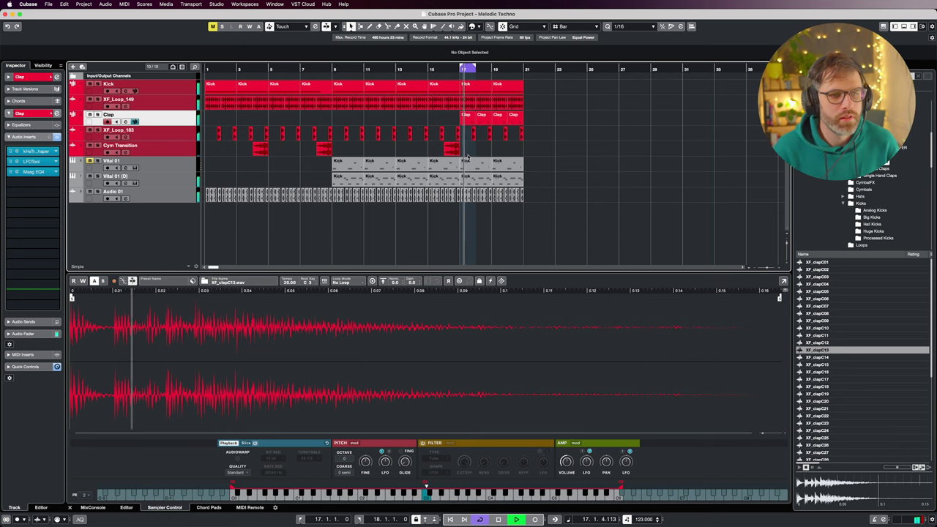
key(space)
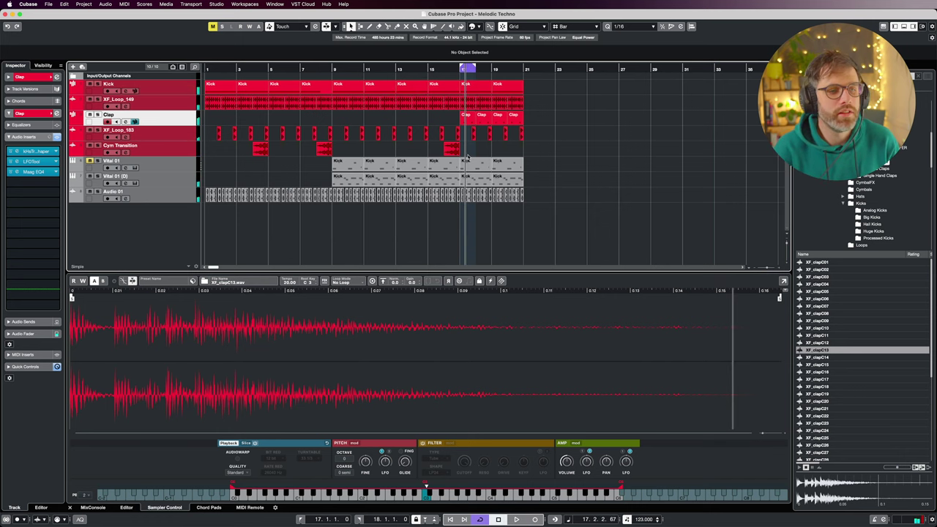